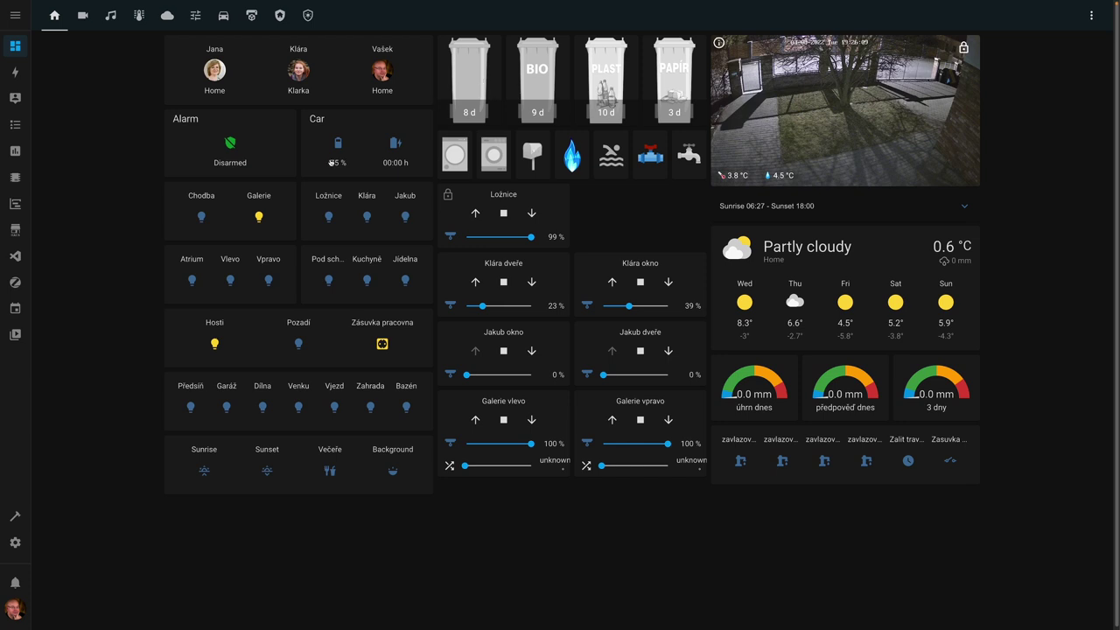
Review the Garbage Collection schedule for March 2022 in the calendar, and return to the home dashboard.
{"action": "left_click", "coordinate": [16, 309]}
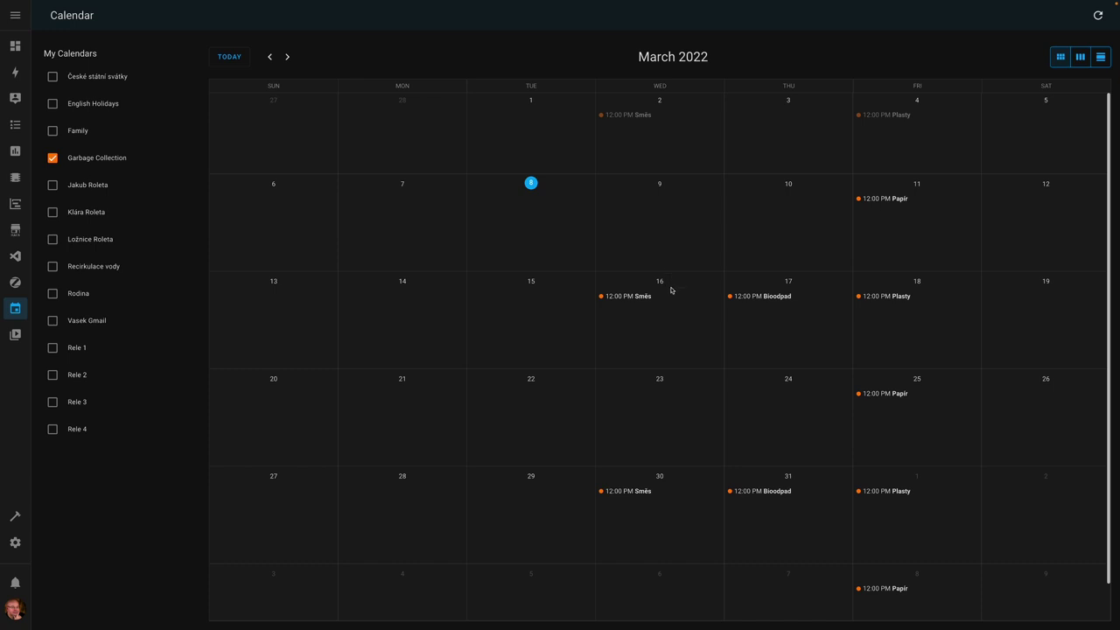
{"action": "key", "text": "ctrl+plus"}
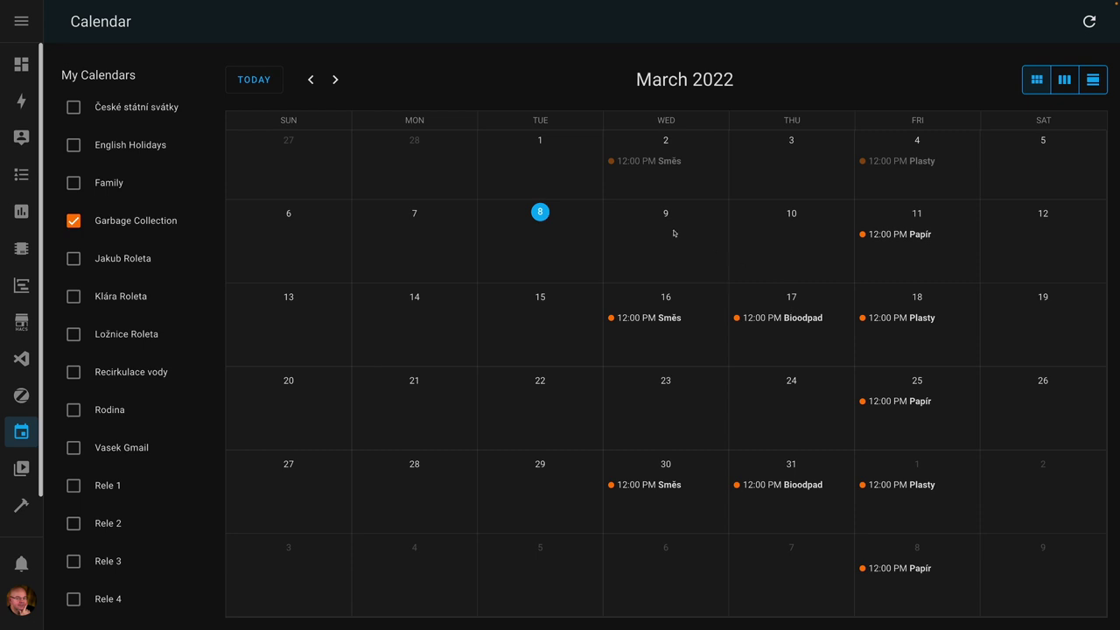
{"action": "left_click", "coordinate": [311, 80]}
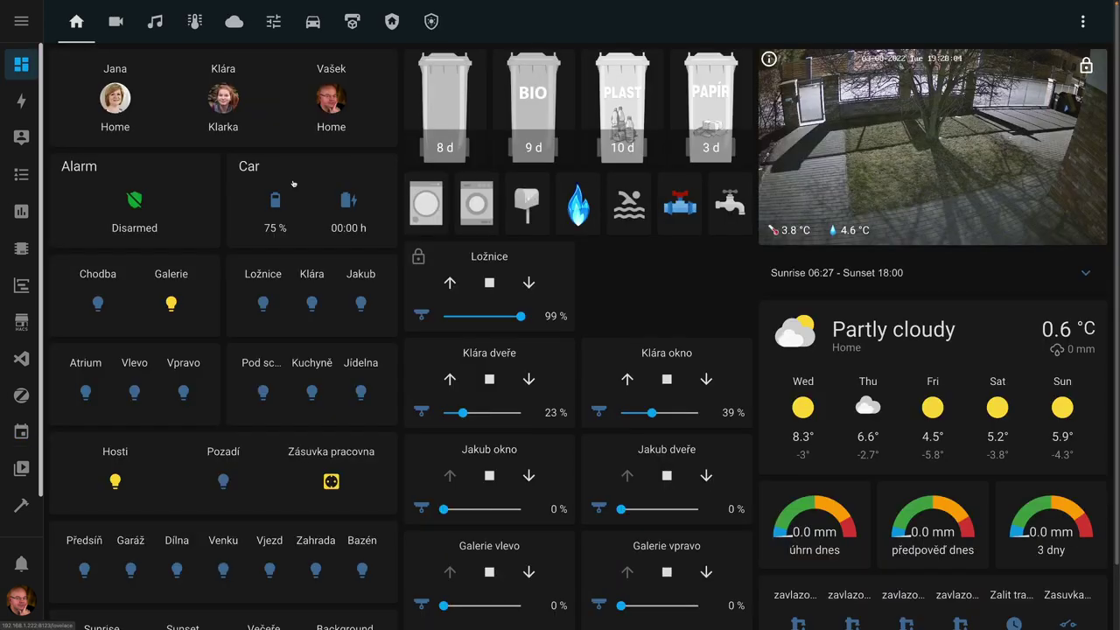
Examine the attributes of the Bioodpad waste bin from the dashboard, and close its details.
{"action": "left_click", "coordinate": [541, 115]}
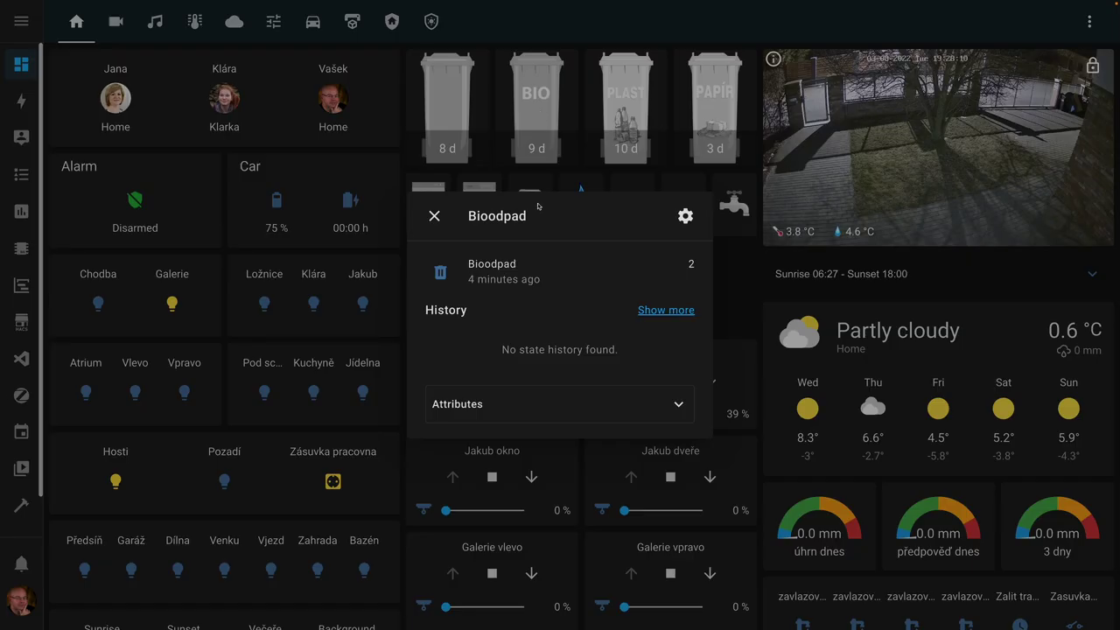
{"action": "left_click", "coordinate": [663, 405]}
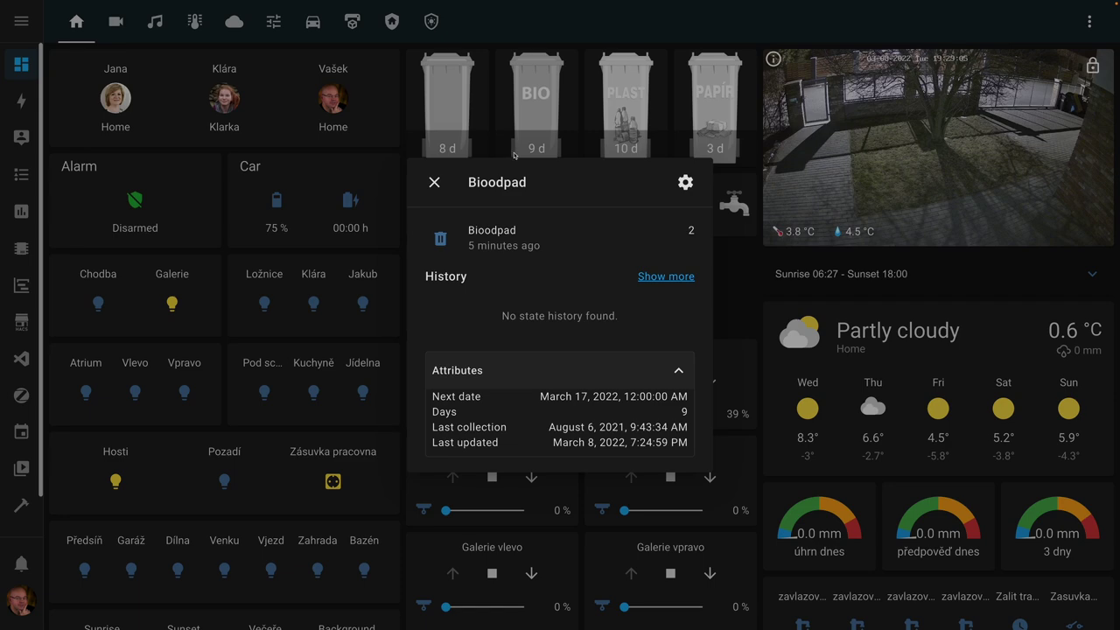
{"action": "left_click", "coordinate": [434, 182]}
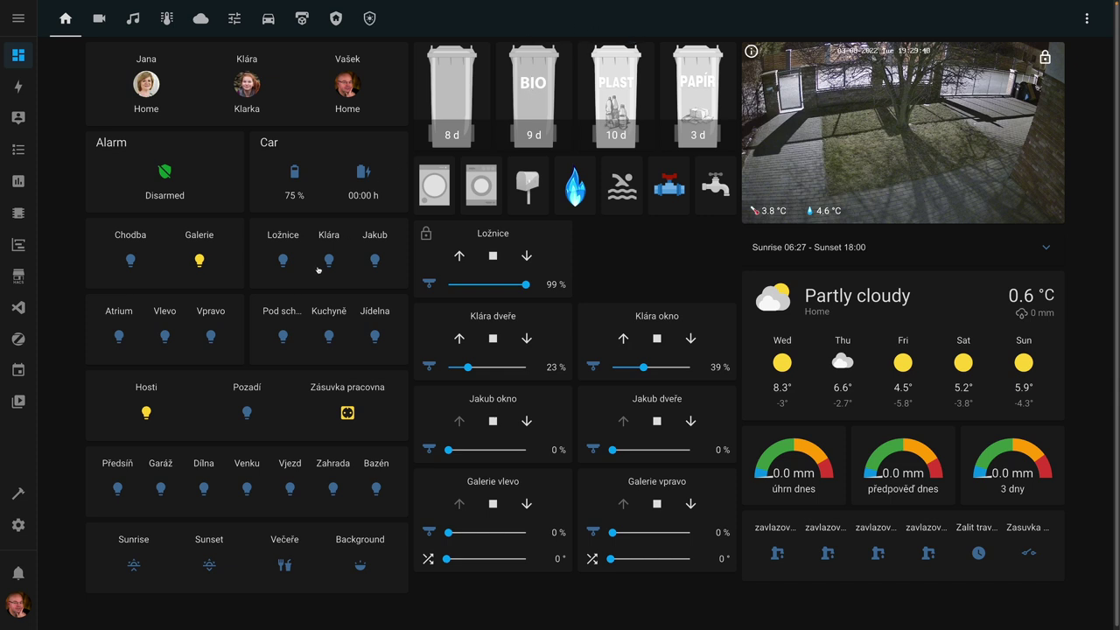
Create a new empty automation from scratch in the Automations & Scenes configuration.
{"action": "left_click", "coordinate": [17, 525]}
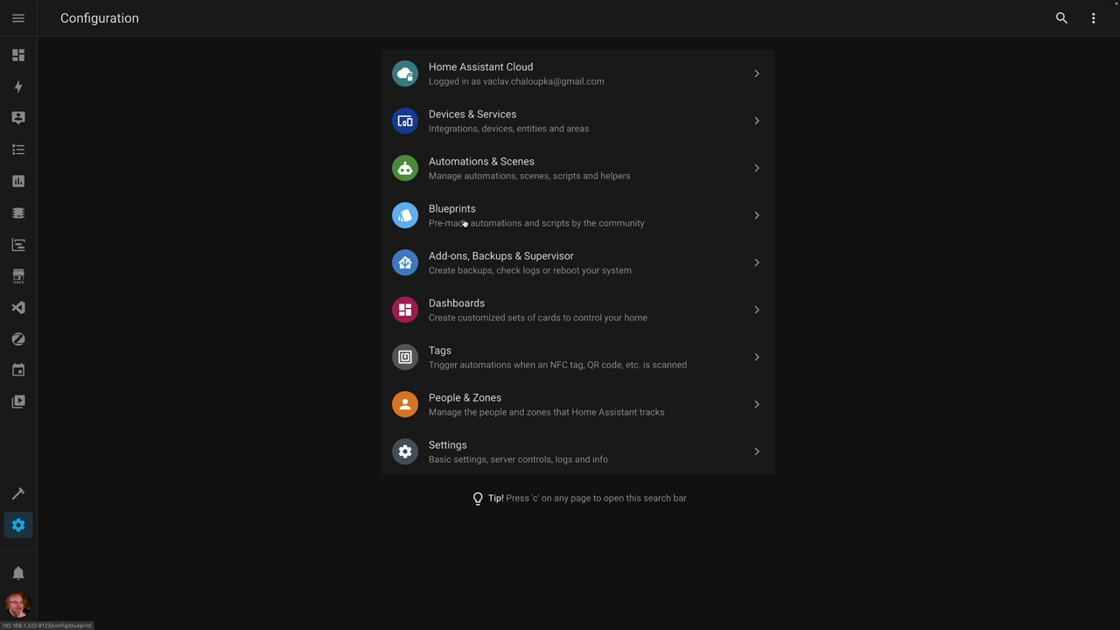
{"action": "left_click", "coordinate": [486, 174]}
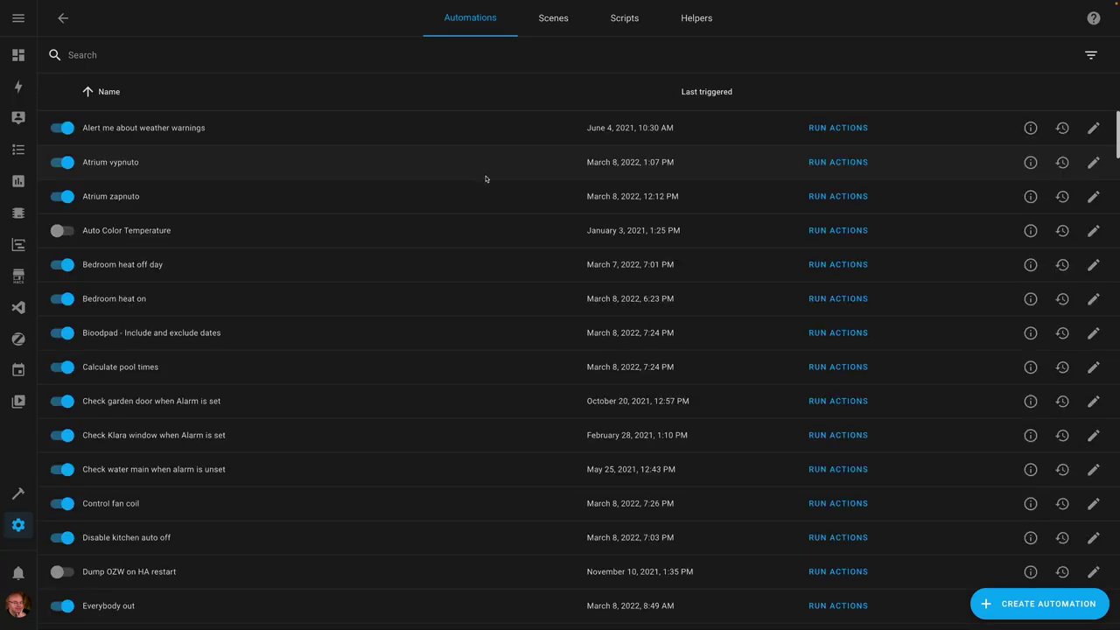
{"action": "left_click", "coordinate": [1031, 611]}
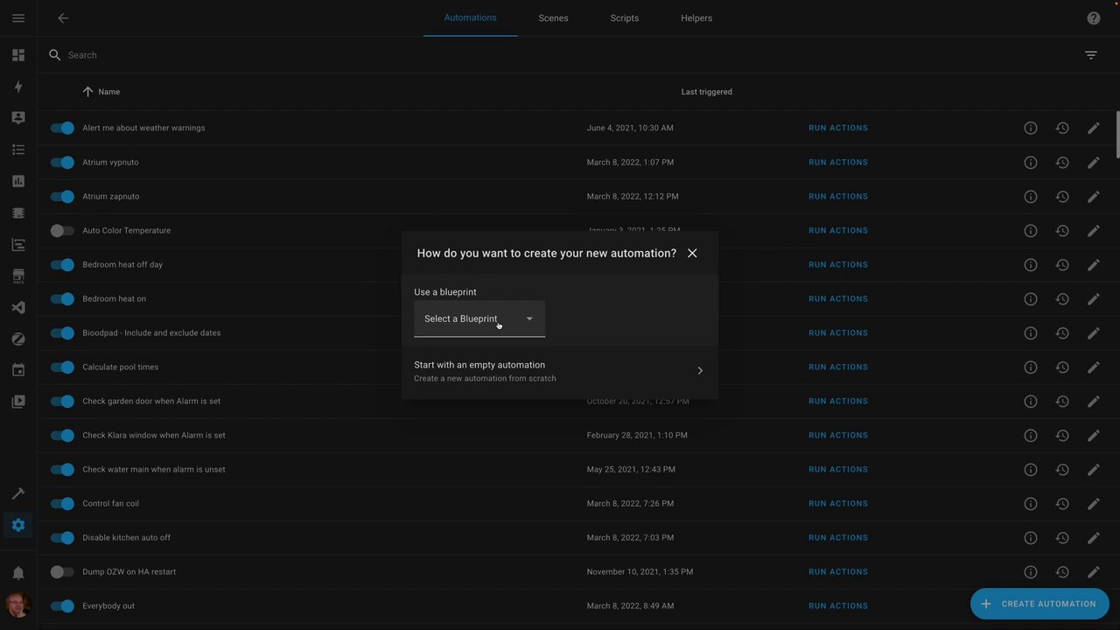
{"action": "left_click", "coordinate": [521, 378]}
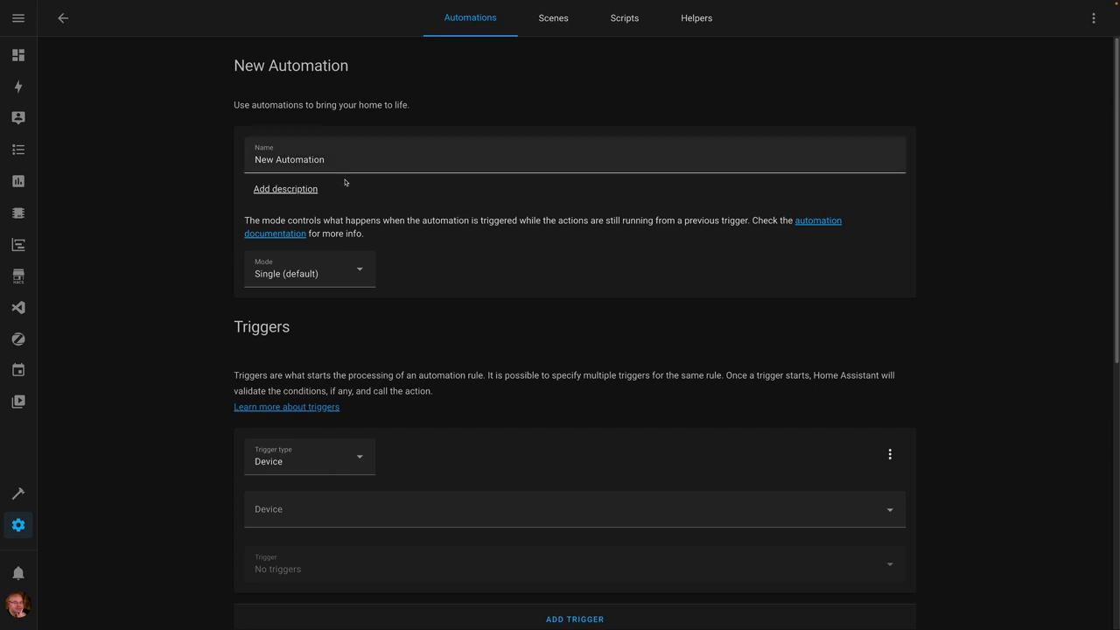
Set the automation's trigger to type Time with a fixed time of 8:00:00 PM.
{"action": "scroll", "coordinate": [359, 232], "scroll_direction": "down", "scroll_amount": 1}
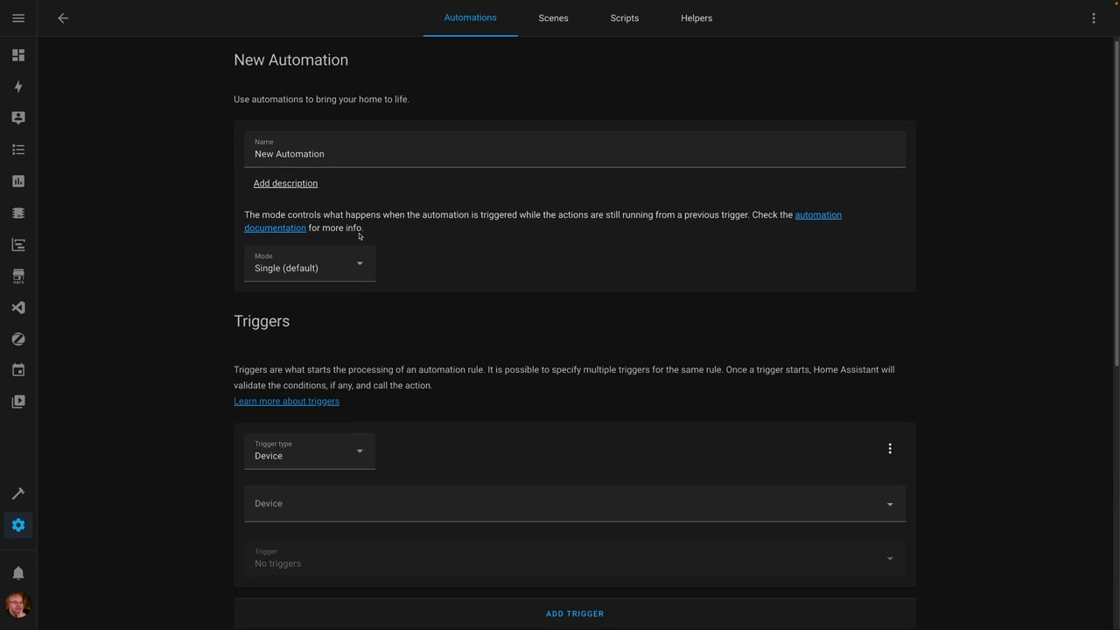
{"action": "scroll", "coordinate": [358, 235], "scroll_direction": "down", "scroll_amount": 3}
{"action": "scroll", "coordinate": [359, 240], "scroll_direction": "down", "scroll_amount": 5}
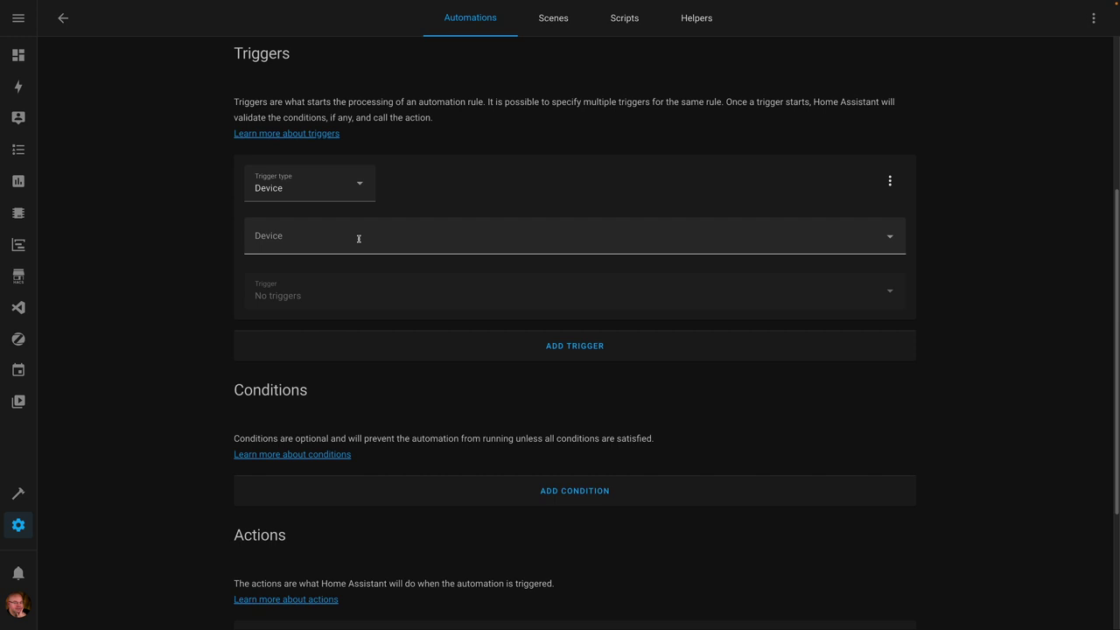
{"action": "left_click", "coordinate": [357, 196]}
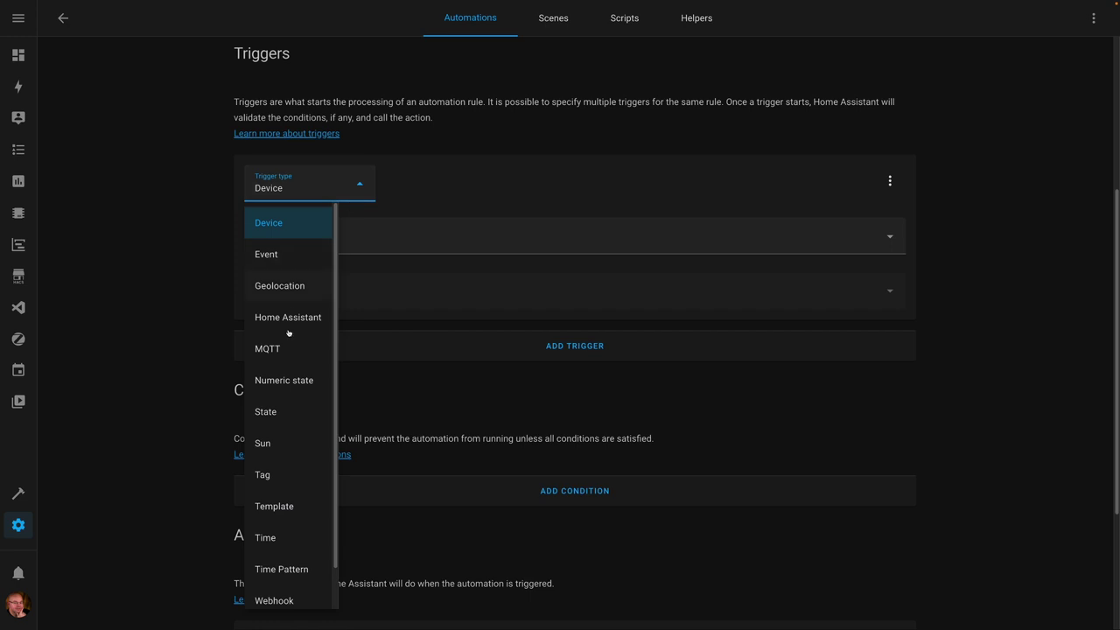
{"action": "left_click", "coordinate": [274, 535]}
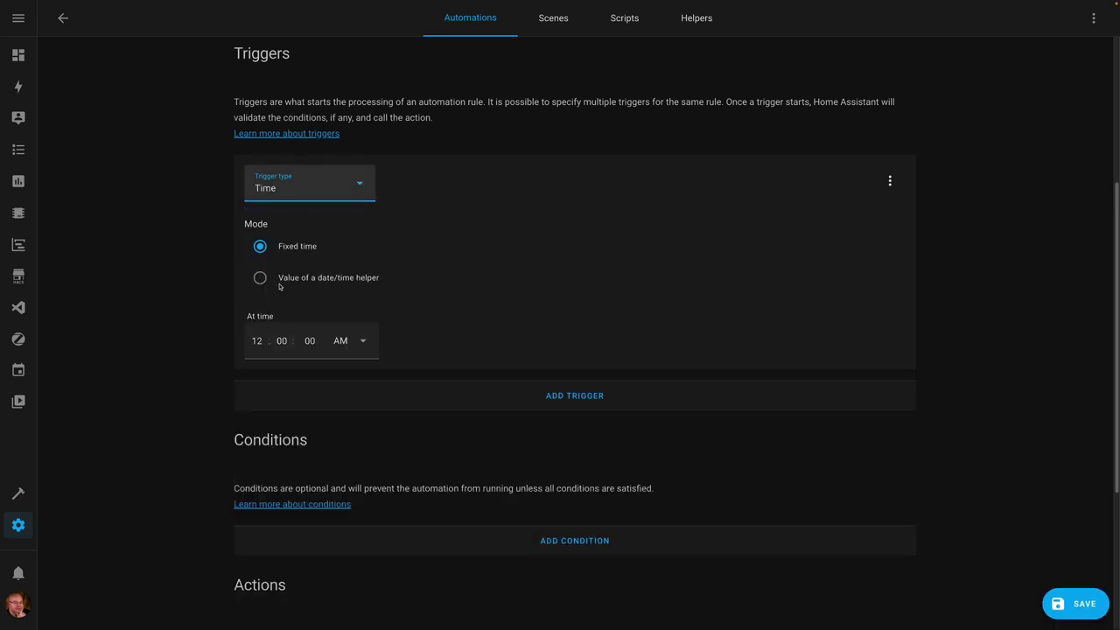
{"action": "left_click", "coordinate": [259, 341]}
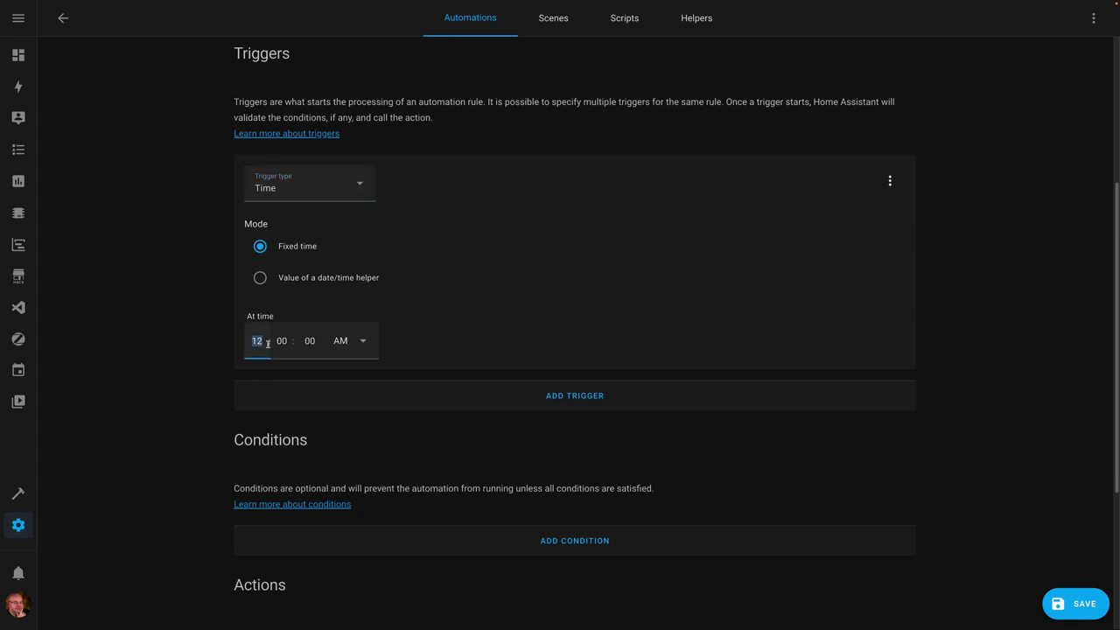
{"action": "type", "text": "8"}
{"action": "left_click", "coordinate": [336, 353]}
{"action": "left_click", "coordinate": [350, 411]}
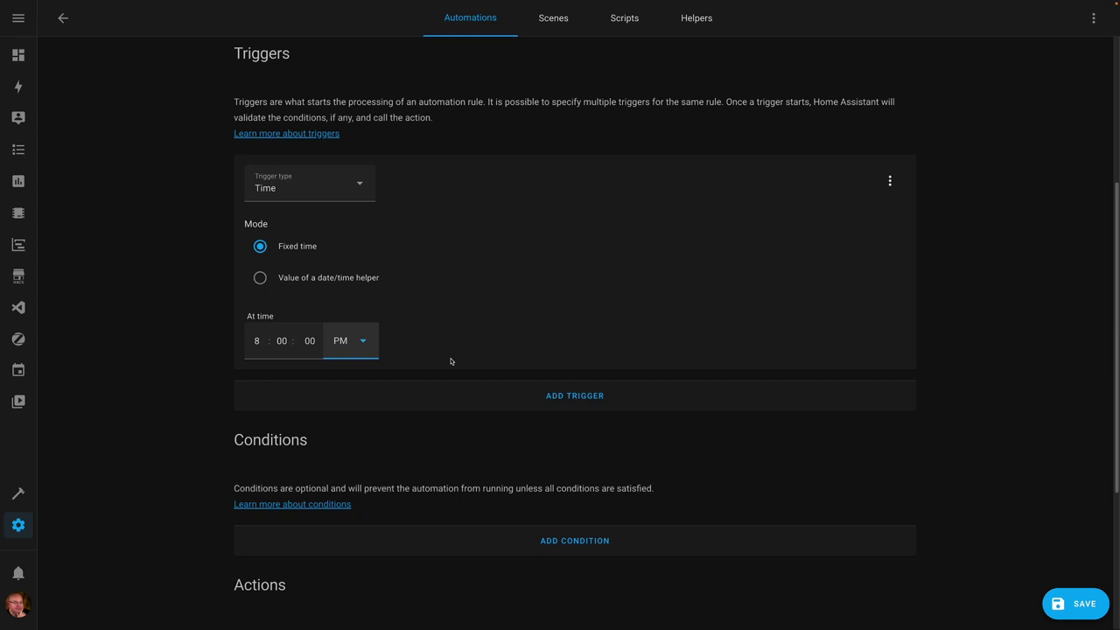
{"action": "left_click", "coordinate": [143, 401]}
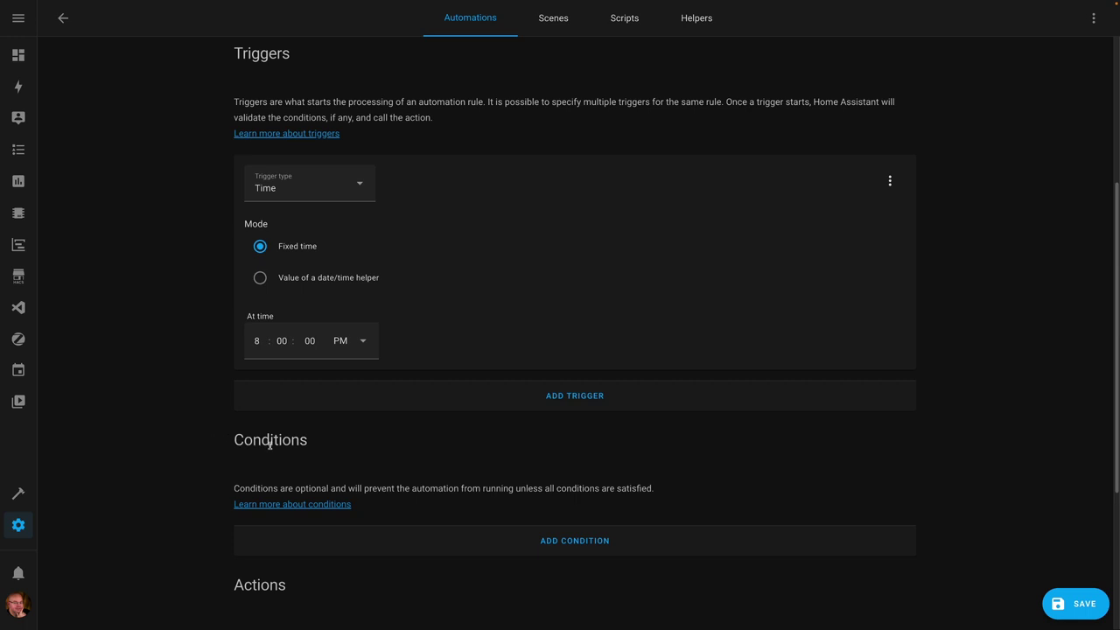
Add a condition of type State to the automation and choose Bioodpad as its entity.
{"action": "scroll", "coordinate": [271, 444], "scroll_direction": "down", "scroll_amount": 1}
{"action": "left_click", "coordinate": [571, 498]}
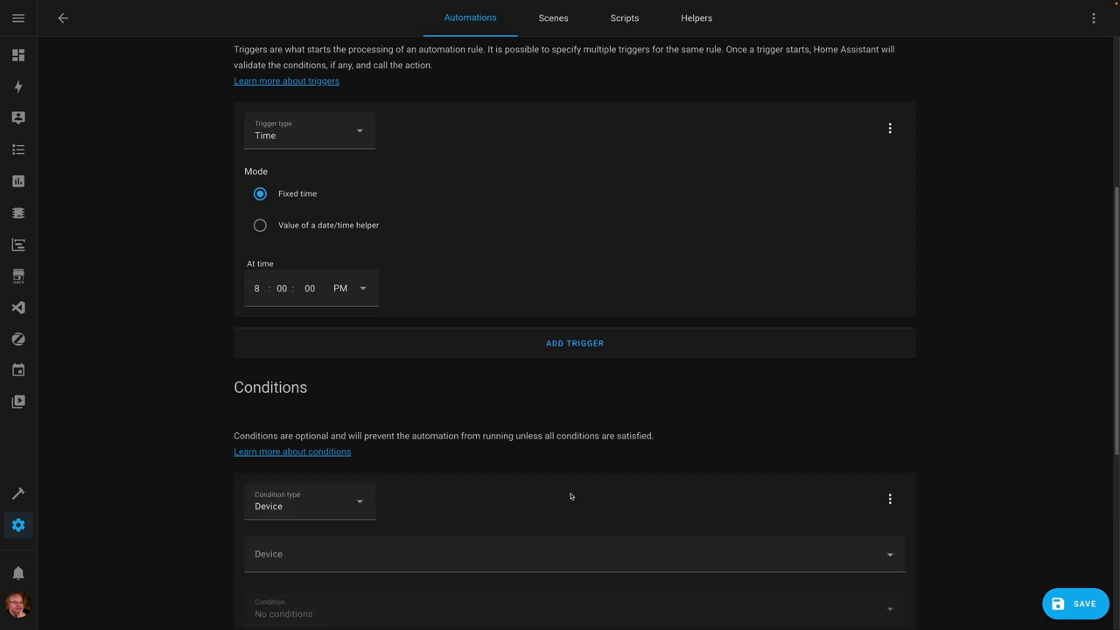
{"action": "scroll", "coordinate": [527, 466], "scroll_direction": "down", "scroll_amount": 2}
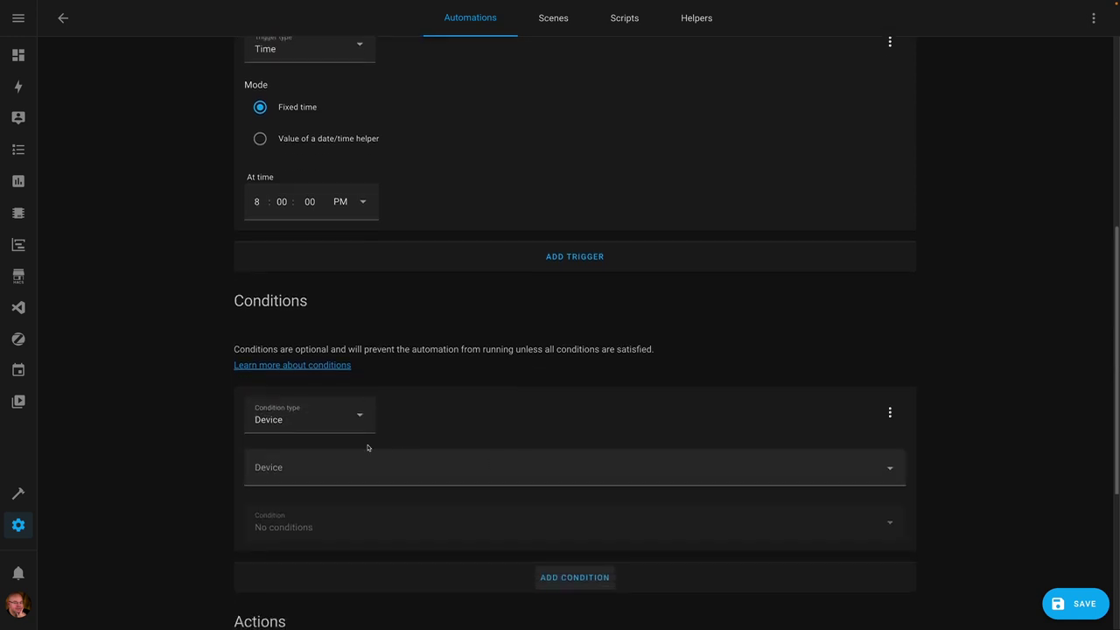
{"action": "left_click", "coordinate": [338, 426]}
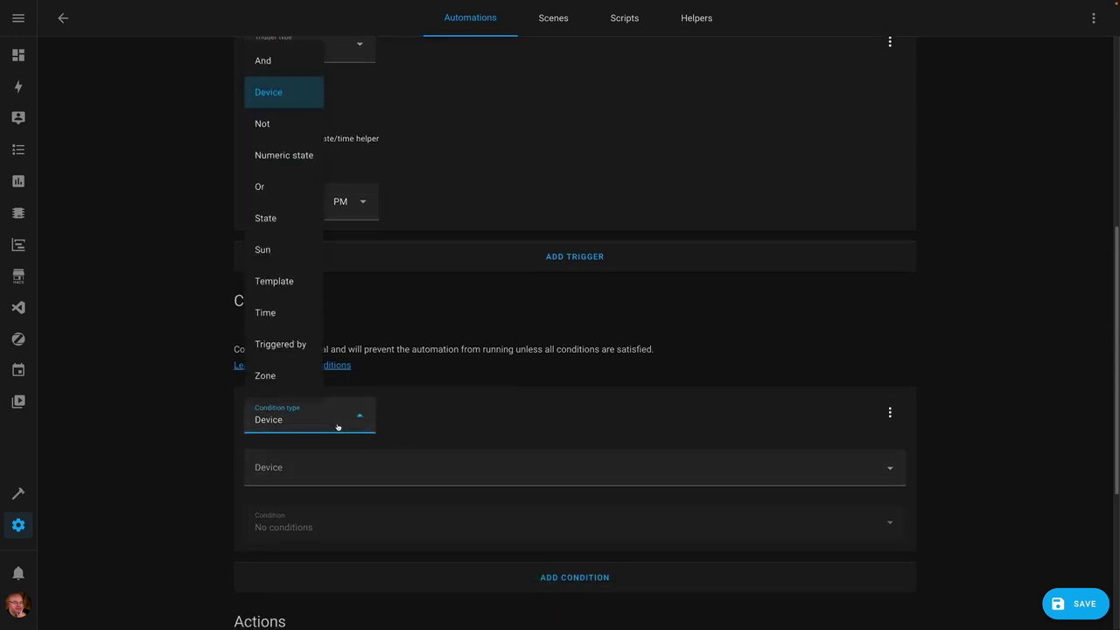
{"action": "left_click", "coordinate": [278, 219]}
{"action": "left_click", "coordinate": [301, 478]}
{"action": "type", "text": "bio"}
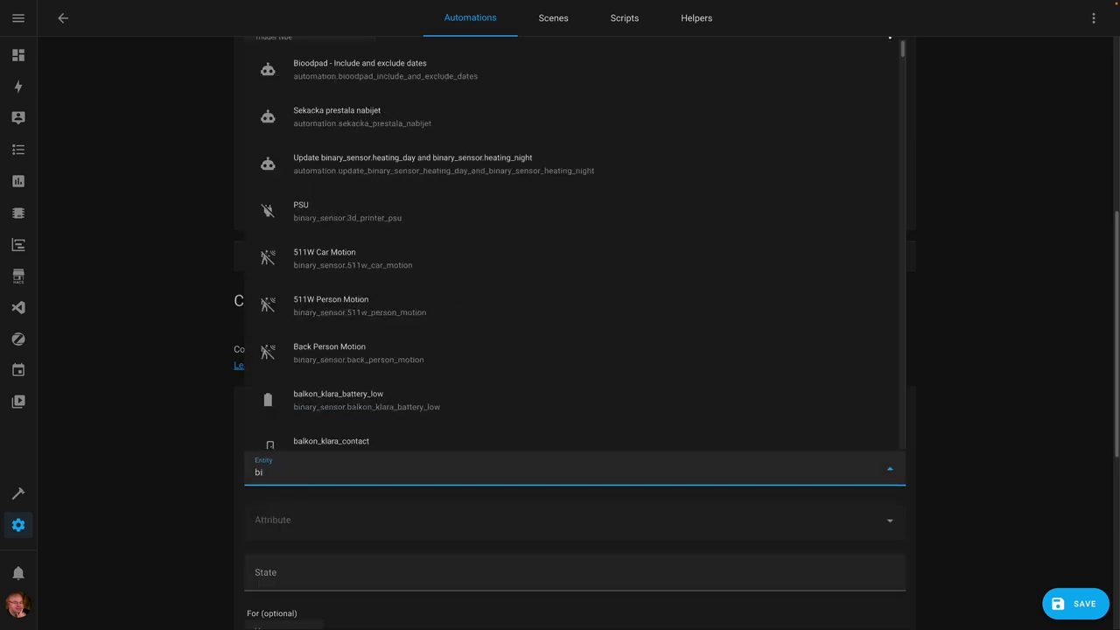
{"action": "left_click", "coordinate": [335, 428]}
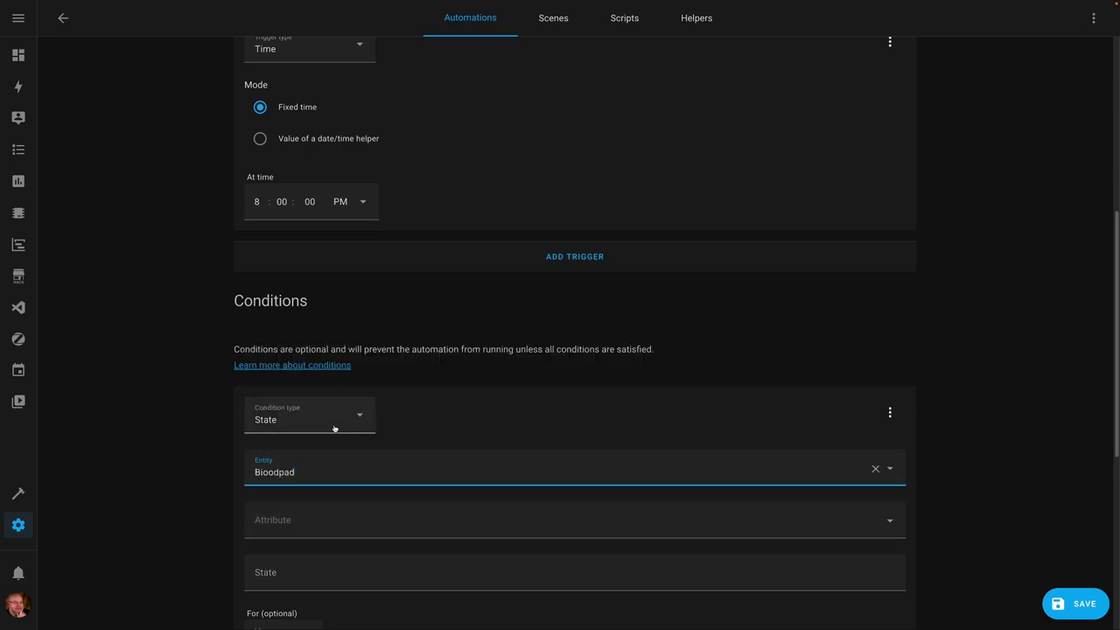
Set the Bioodpad condition's state to 1 and its attribute to Days.
{"action": "scroll", "coordinate": [348, 525], "scroll_direction": "down", "scroll_amount": 1}
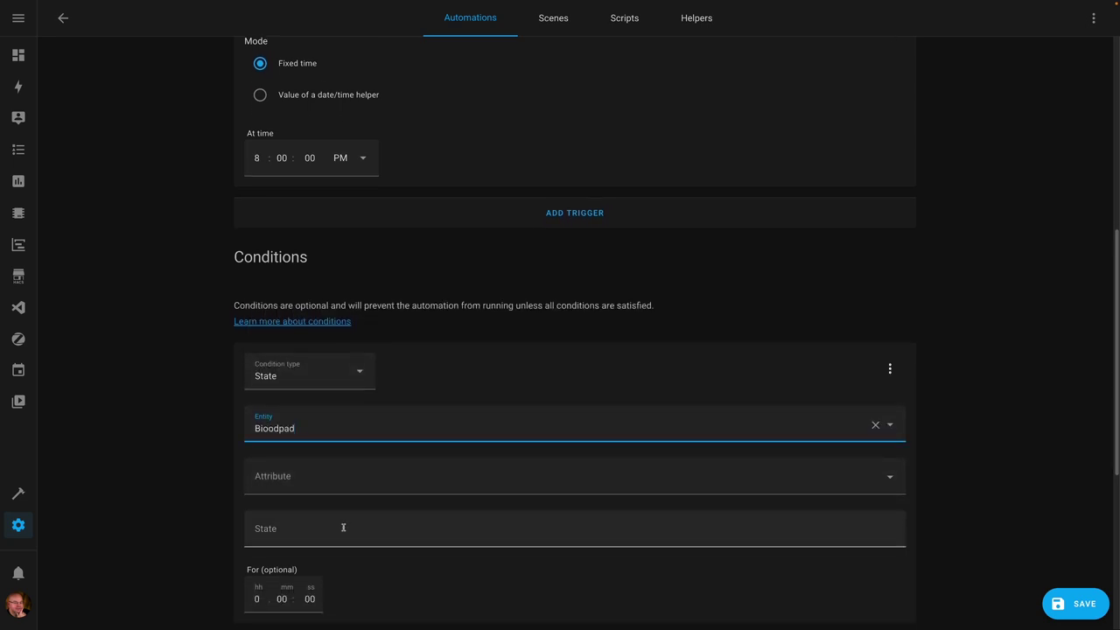
{"action": "left_click", "coordinate": [324, 531]}
{"action": "type", "text": "1"}
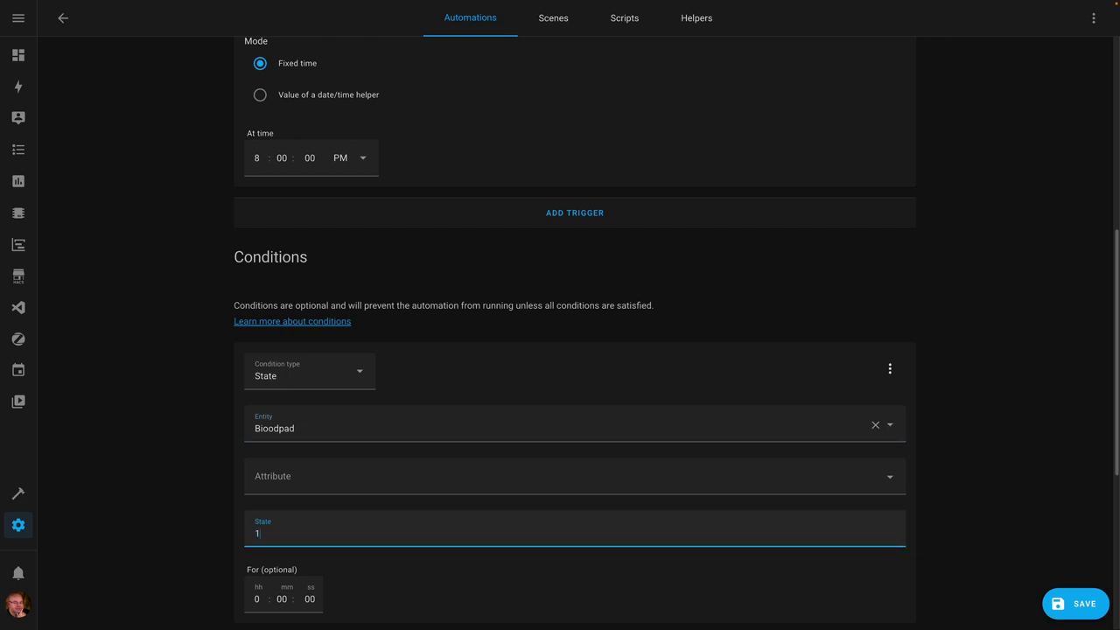
{"action": "left_click", "coordinate": [198, 498]}
{"action": "left_click", "coordinate": [306, 486]}
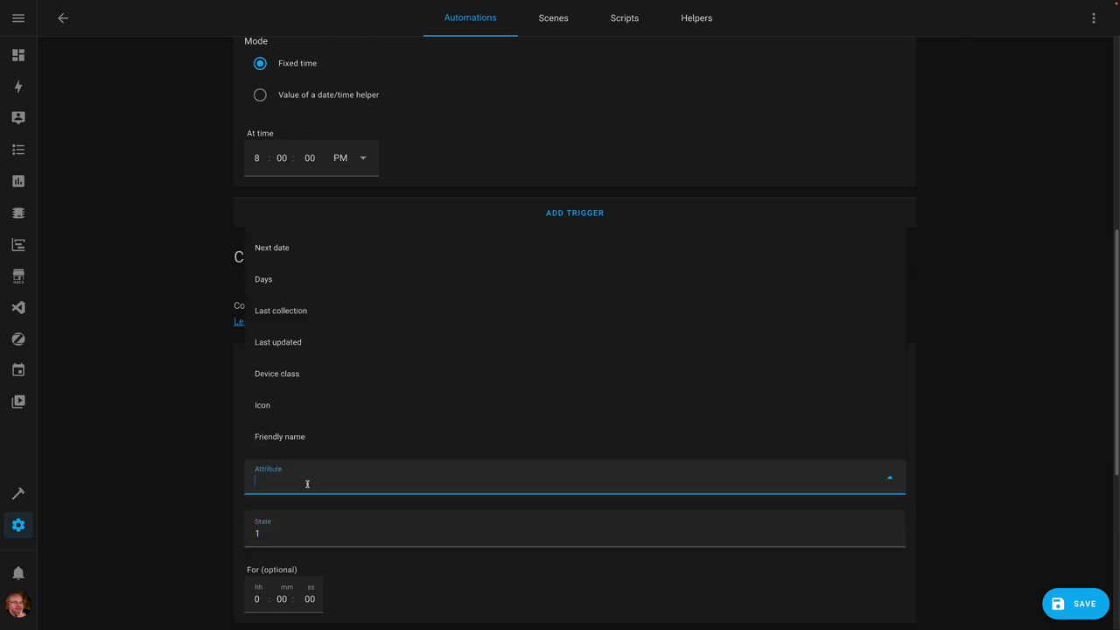
{"action": "left_click", "coordinate": [270, 282]}
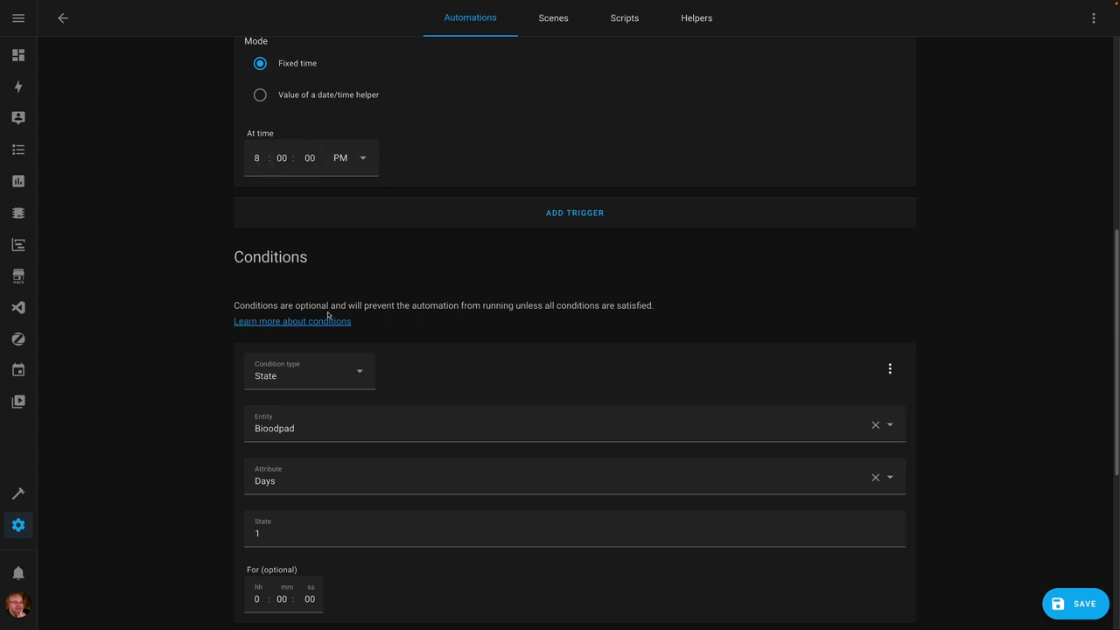
Set the automation's device action to send a notification to the device named after the owner.
{"action": "scroll", "coordinate": [318, 349], "scroll_direction": "down", "scroll_amount": 1}
{"action": "scroll", "coordinate": [317, 351], "scroll_direction": "down", "scroll_amount": 1}
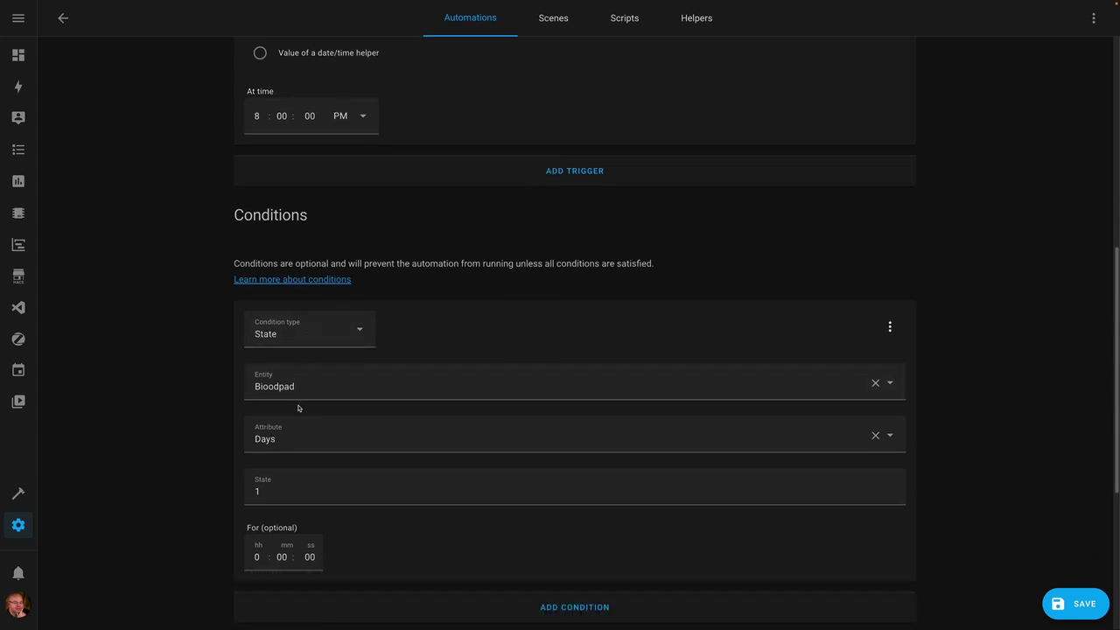
{"action": "scroll", "coordinate": [274, 500], "scroll_direction": "down", "scroll_amount": 2}
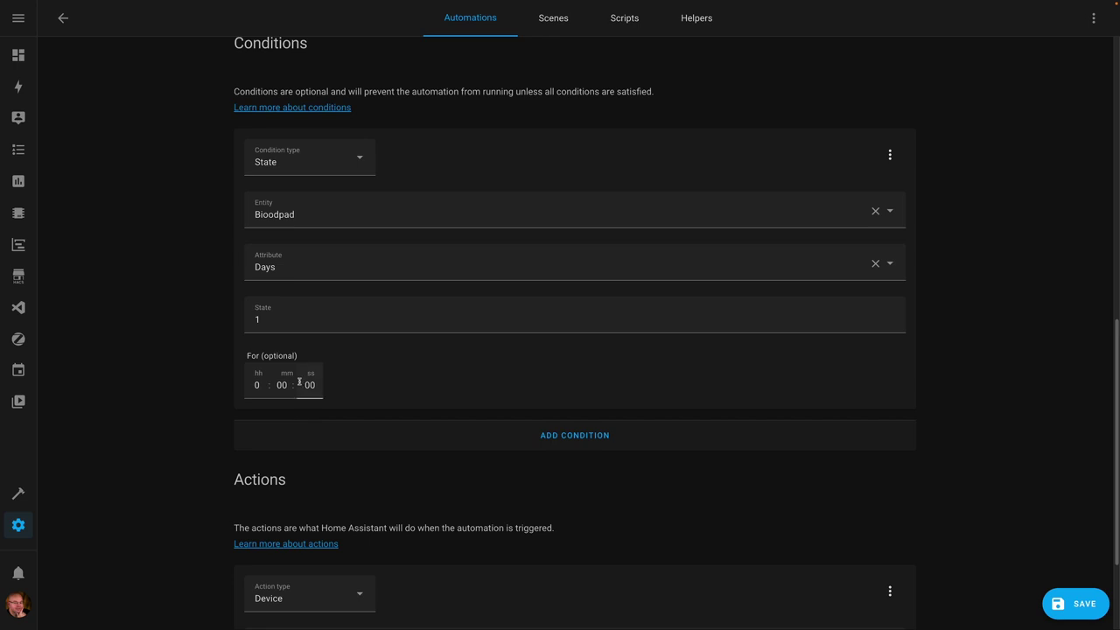
{"action": "scroll", "coordinate": [299, 398], "scroll_direction": "down", "scroll_amount": 2}
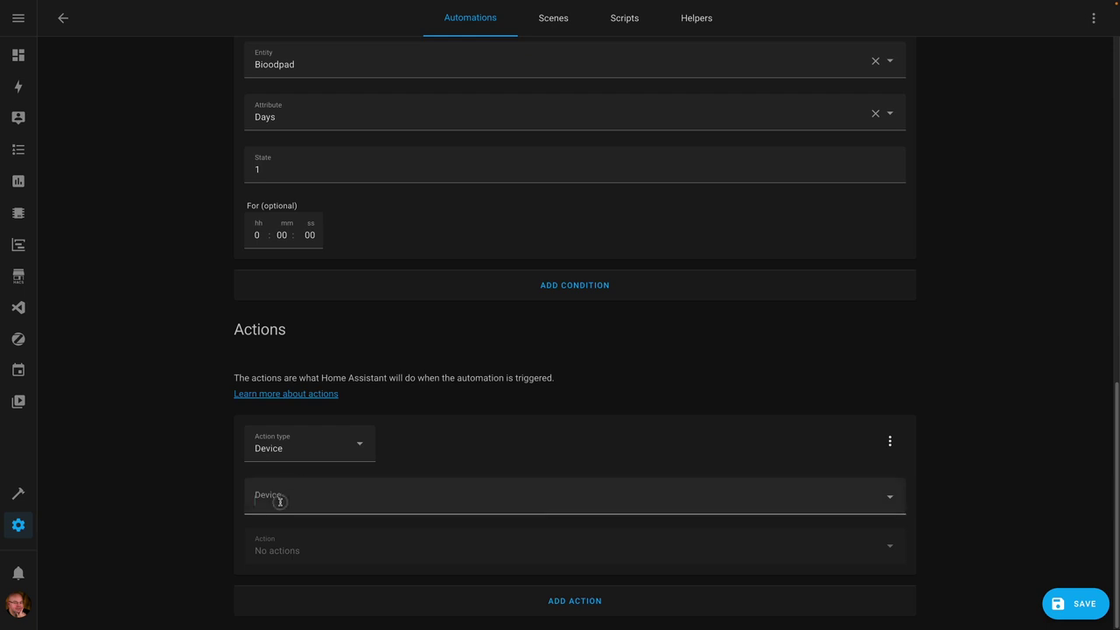
{"action": "left_click", "coordinate": [281, 501]}
{"action": "type", "text": "vase"}
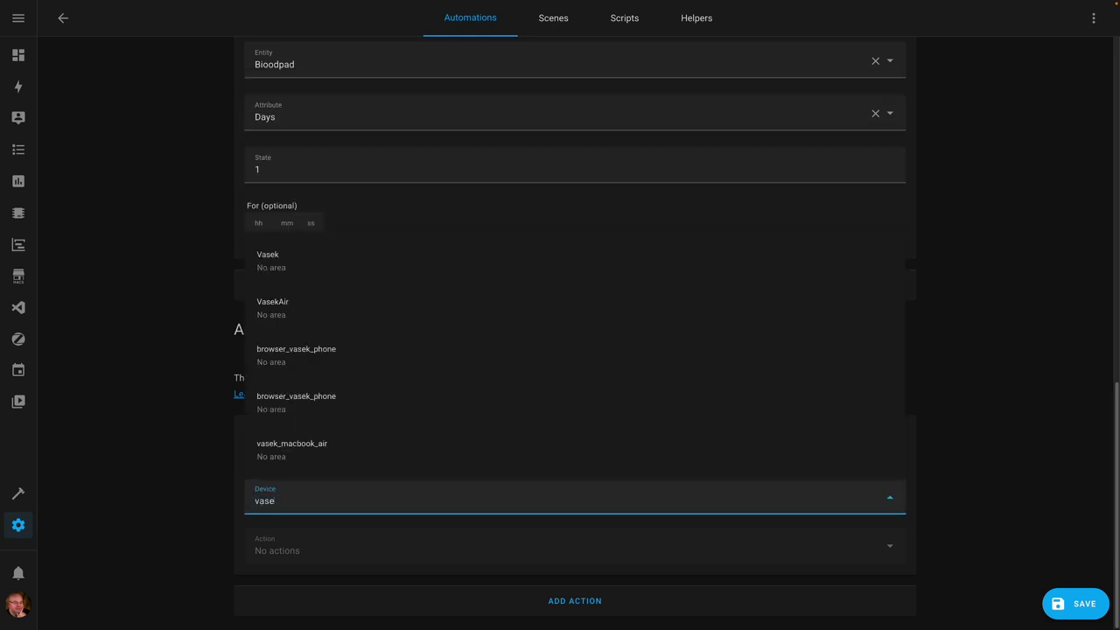
{"action": "left_click", "coordinate": [298, 268]}
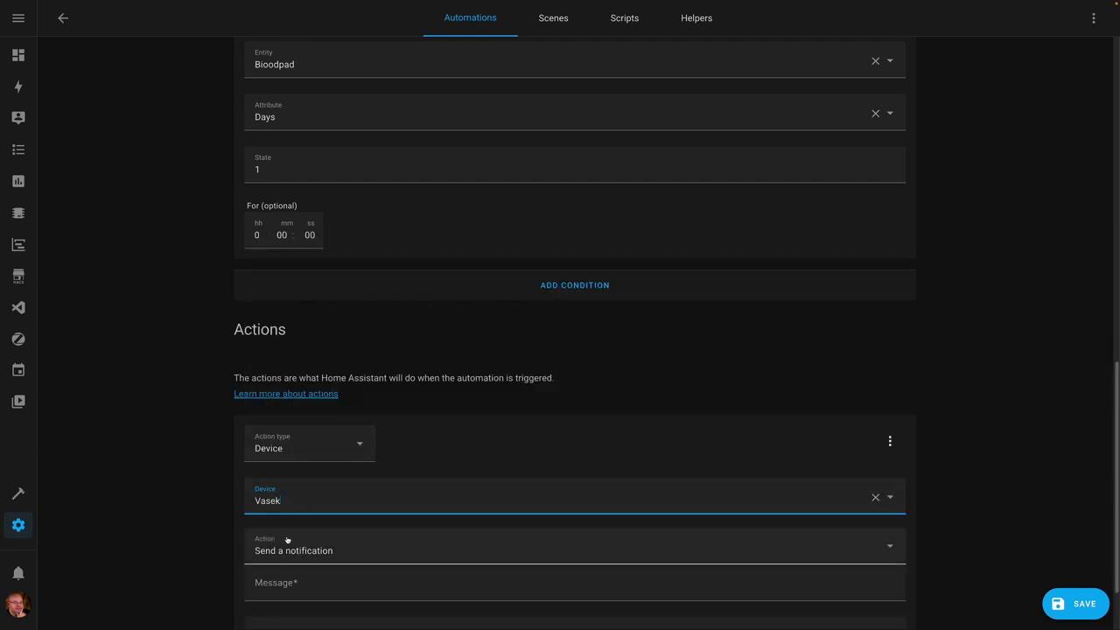
{"action": "left_click", "coordinate": [318, 552]}
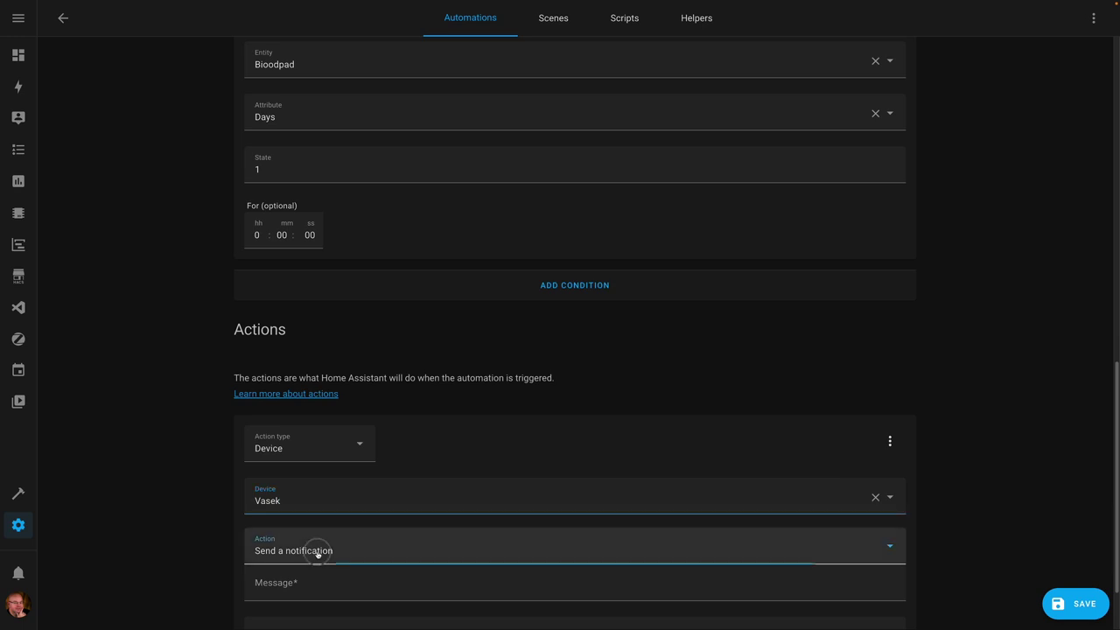
{"action": "left_click", "coordinate": [306, 588]}
Enter "Text" as the message of the notification action.
{"action": "scroll", "coordinate": [385, 555], "scroll_direction": "down", "scroll_amount": 1}
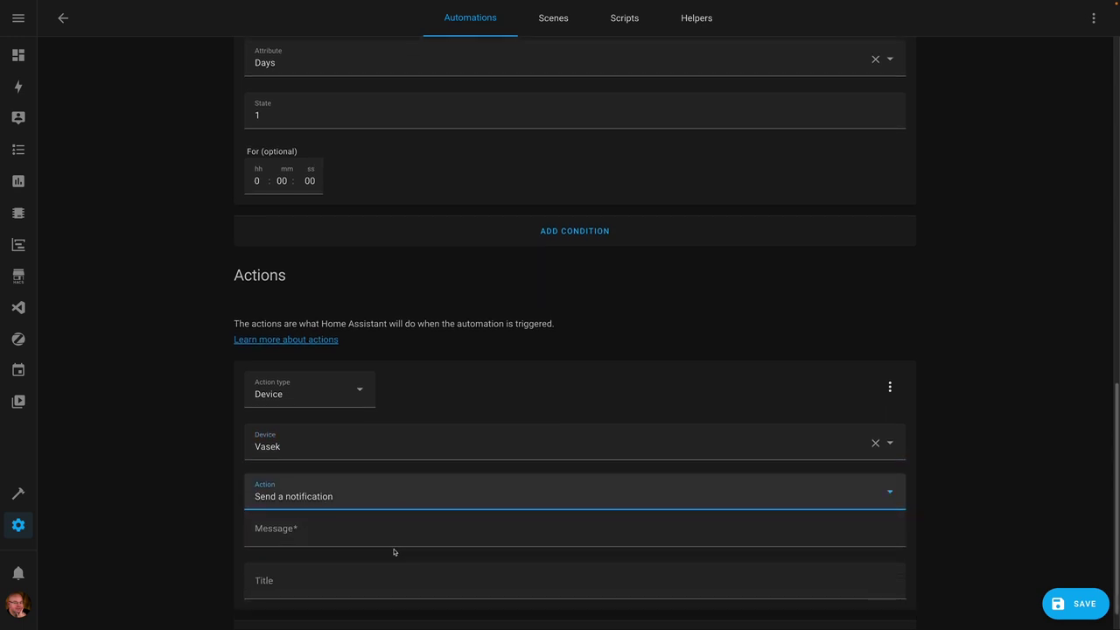
{"action": "left_click", "coordinate": [283, 533]}
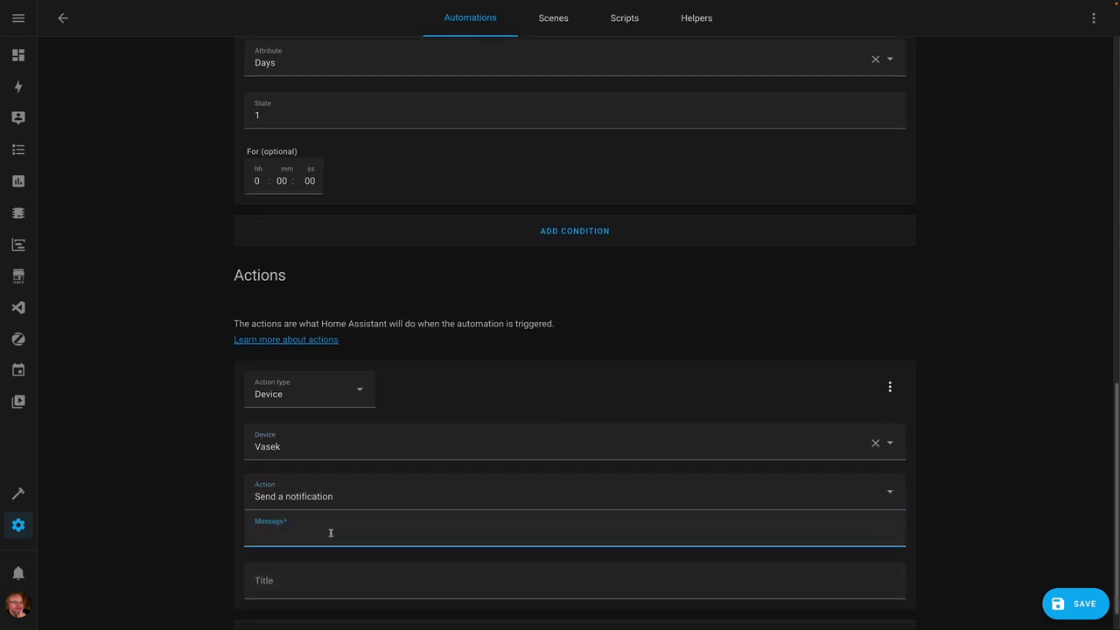
{"action": "type", "text": "Text"}
{"action": "left_click", "coordinate": [180, 498]}
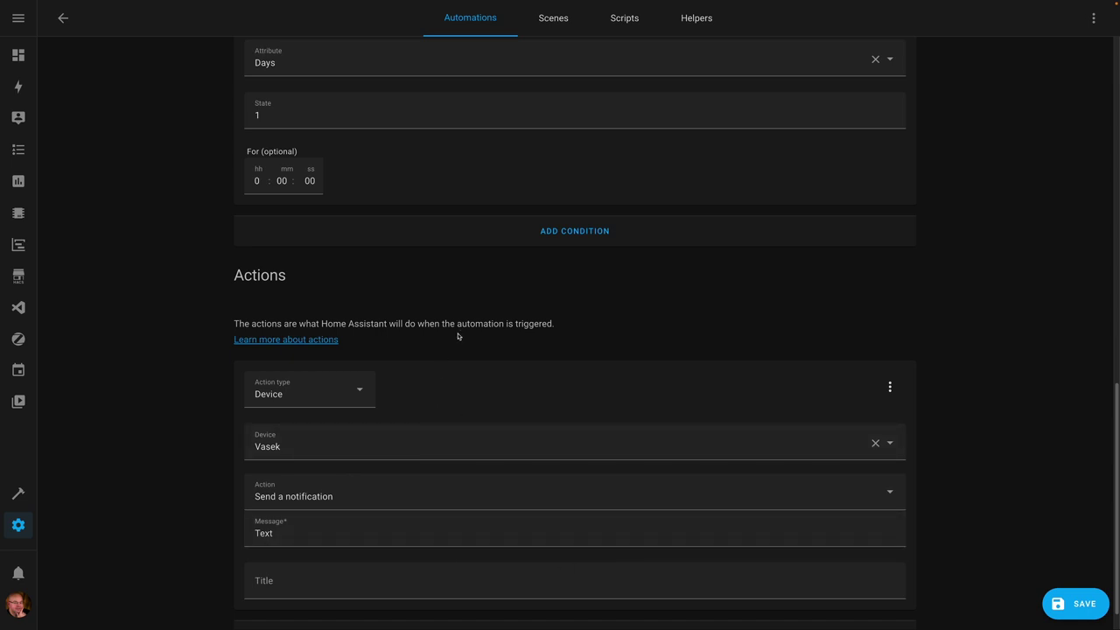
Review the automation's time trigger, Bioodpad state condition and notification action together on one page.
{"action": "key", "text": "ctrl+minus"}
{"action": "key", "text": "ctrl+minus"}
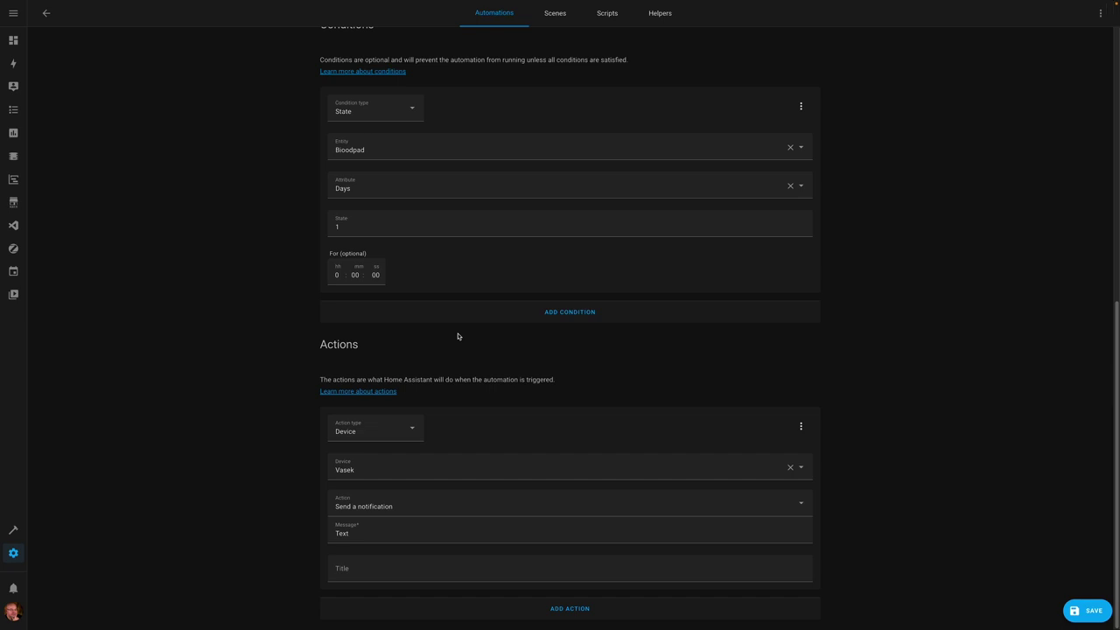
{"action": "key", "text": "ctrl+minus"}
{"action": "key", "text": "ctrl+minus"}
{"action": "key", "text": "ctrl+minus"}
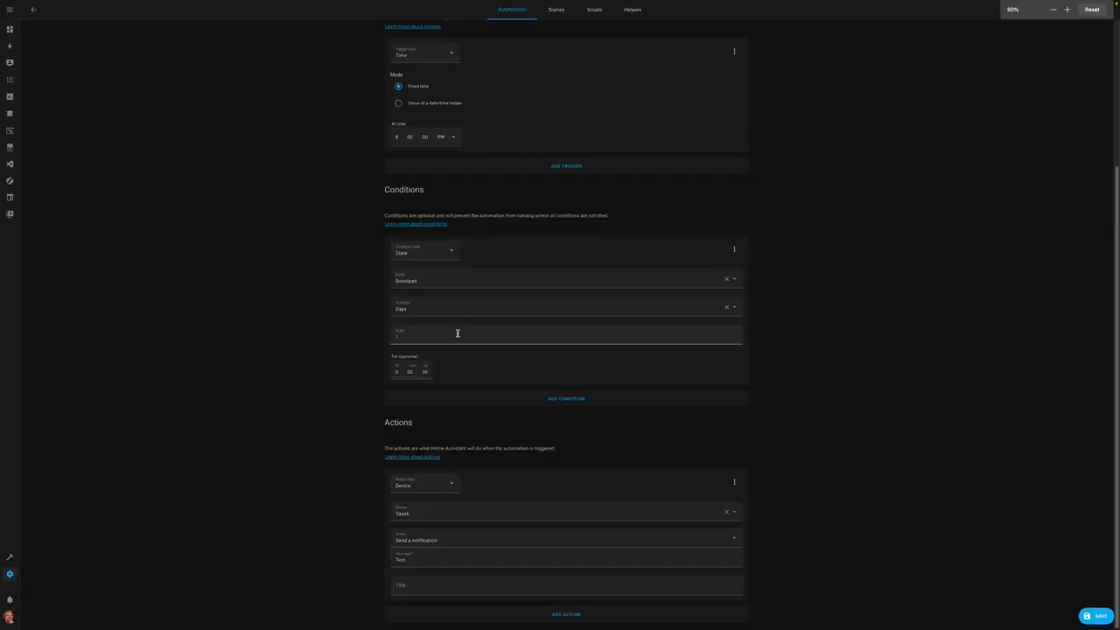
{"action": "scroll", "coordinate": [468, 249], "scroll_direction": "up", "scroll_amount": 1}
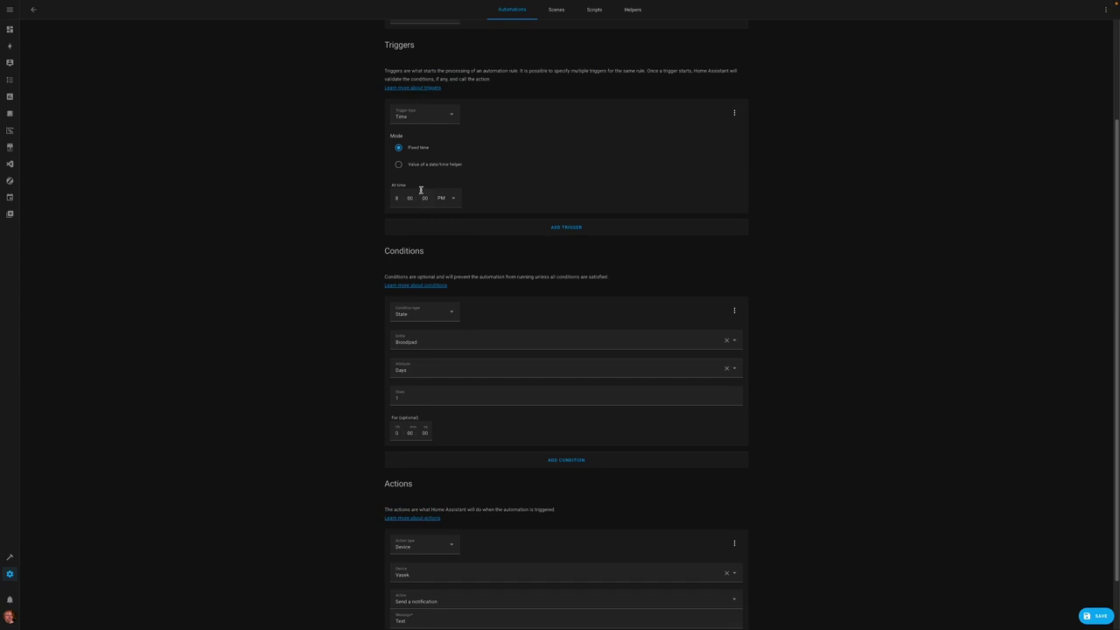
{"action": "scroll", "coordinate": [437, 280], "scroll_direction": "down", "scroll_amount": 1}
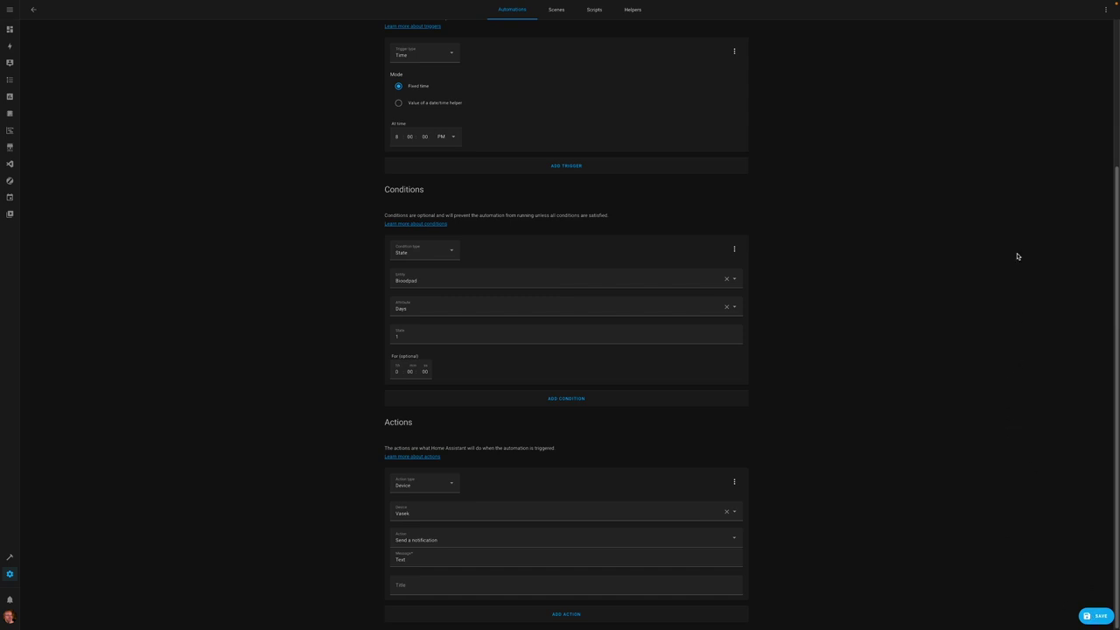
{"action": "key", "text": "ctrl+plus"}
{"action": "key", "text": "ctrl+plus"}
{"action": "key", "text": "ctrl+plus"}
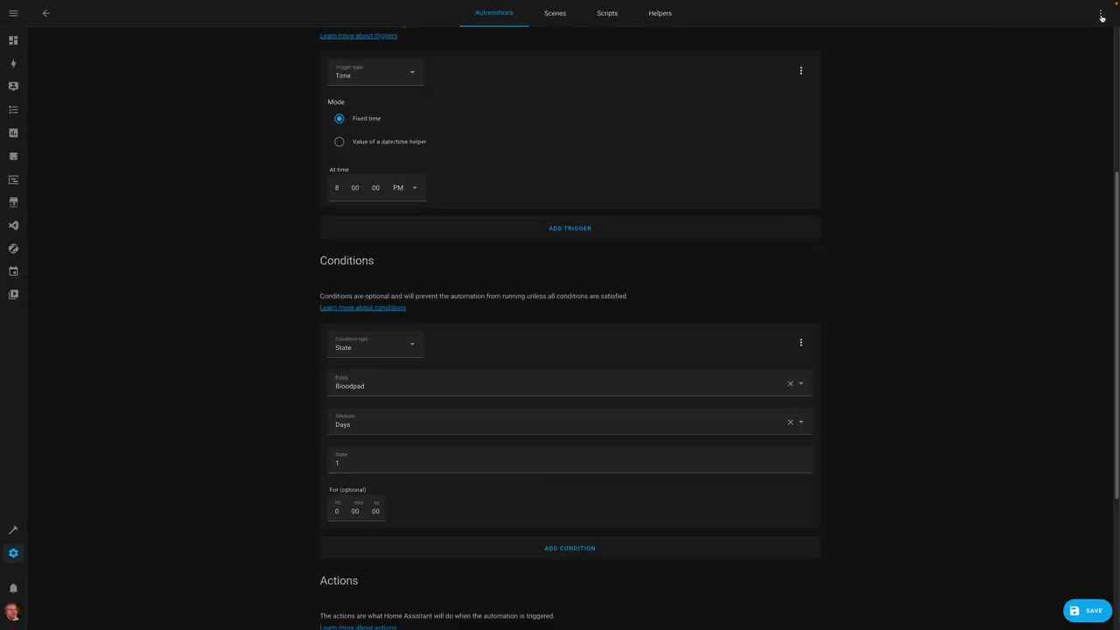
Copy the automation's YAML code from the mode line through the message line, and leave the automation without saving it.
{"action": "left_click", "coordinate": [1101, 14]}
{"action": "left_click", "coordinate": [1069, 64]}
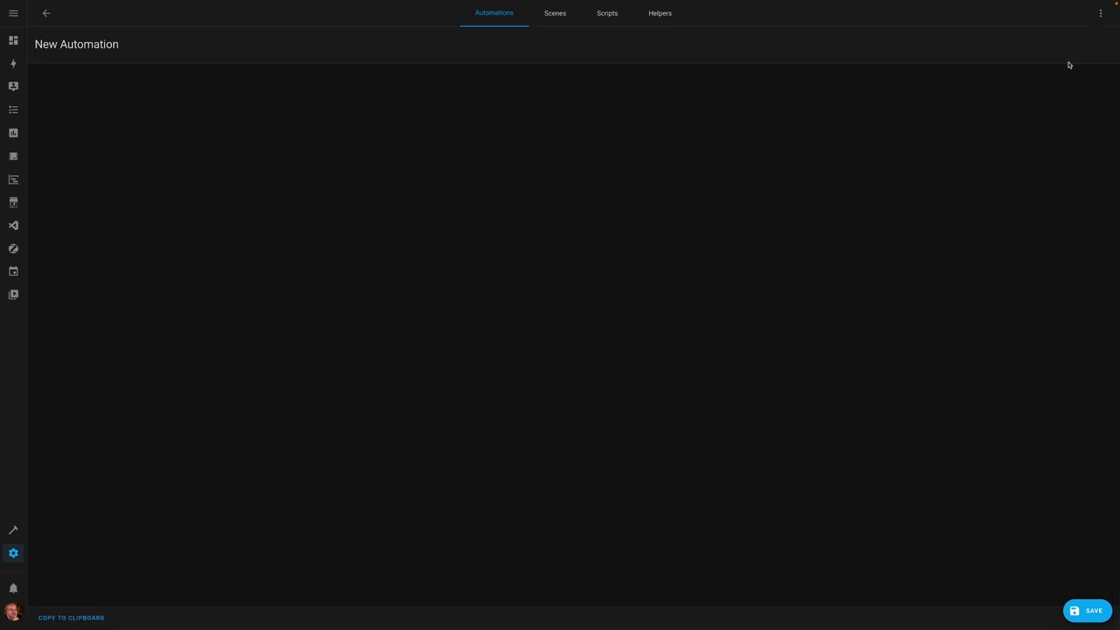
{"action": "left_click_drag", "start_coordinate": [112, 219], "coordinate": [35, 96]}
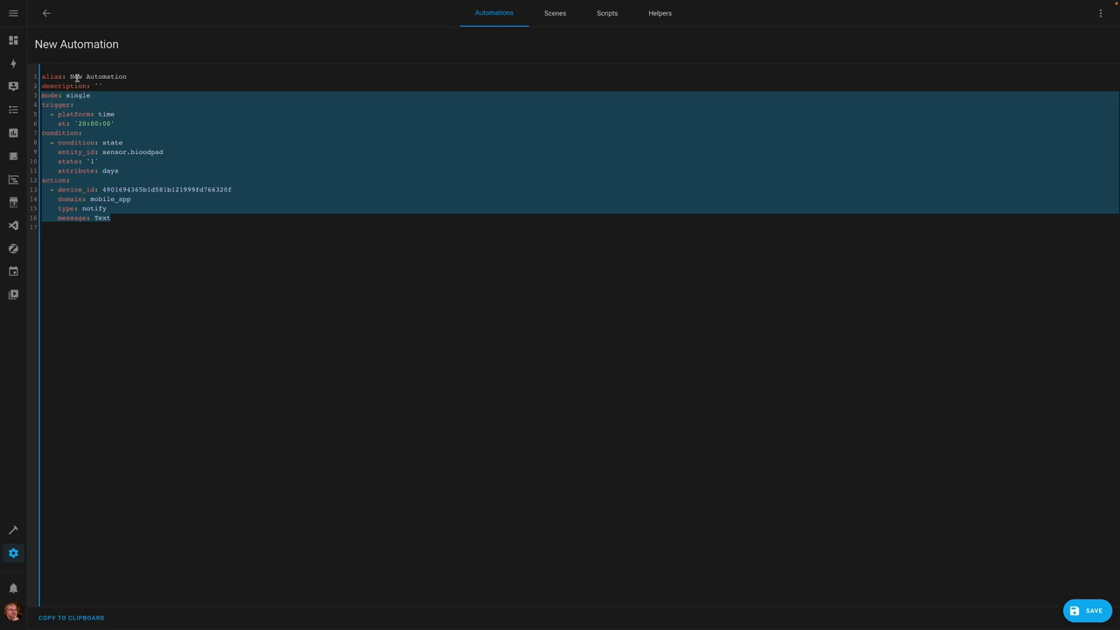
{"action": "left_click", "coordinate": [49, 17]}
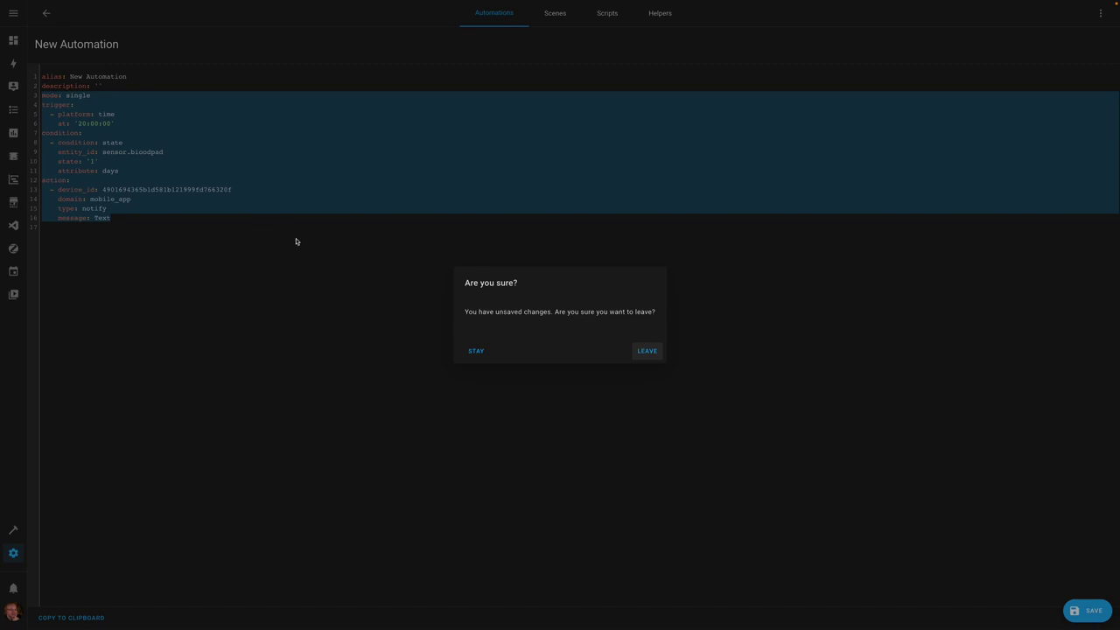
{"action": "left_click", "coordinate": [642, 351]}
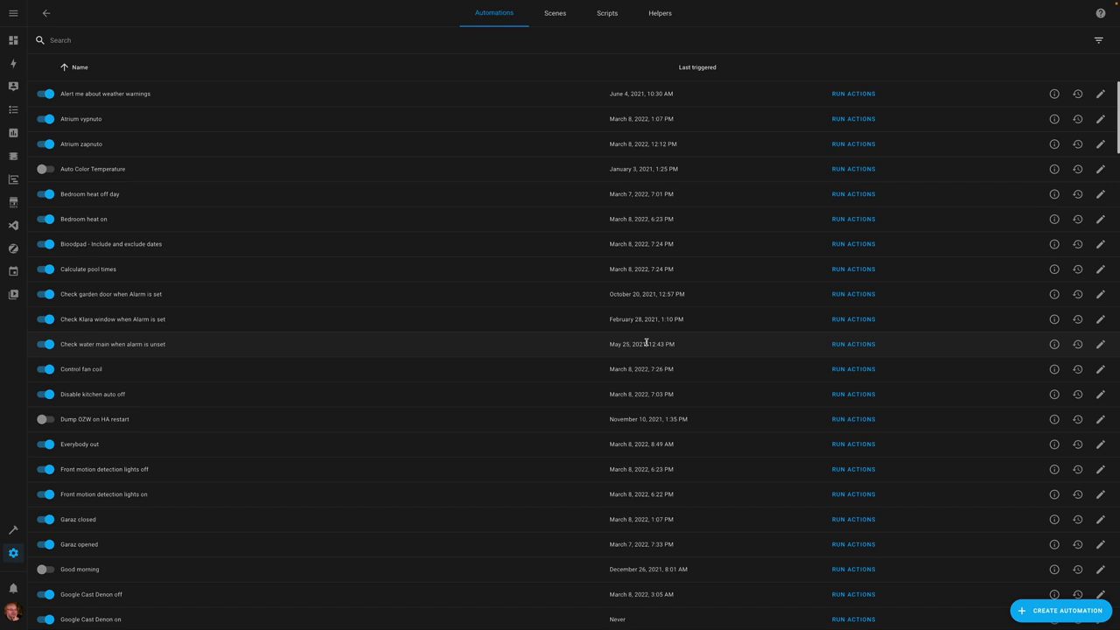
Open Studio Code Server and expand the blueprints/automation folder of the configuration.
{"action": "left_click", "coordinate": [12, 228]}
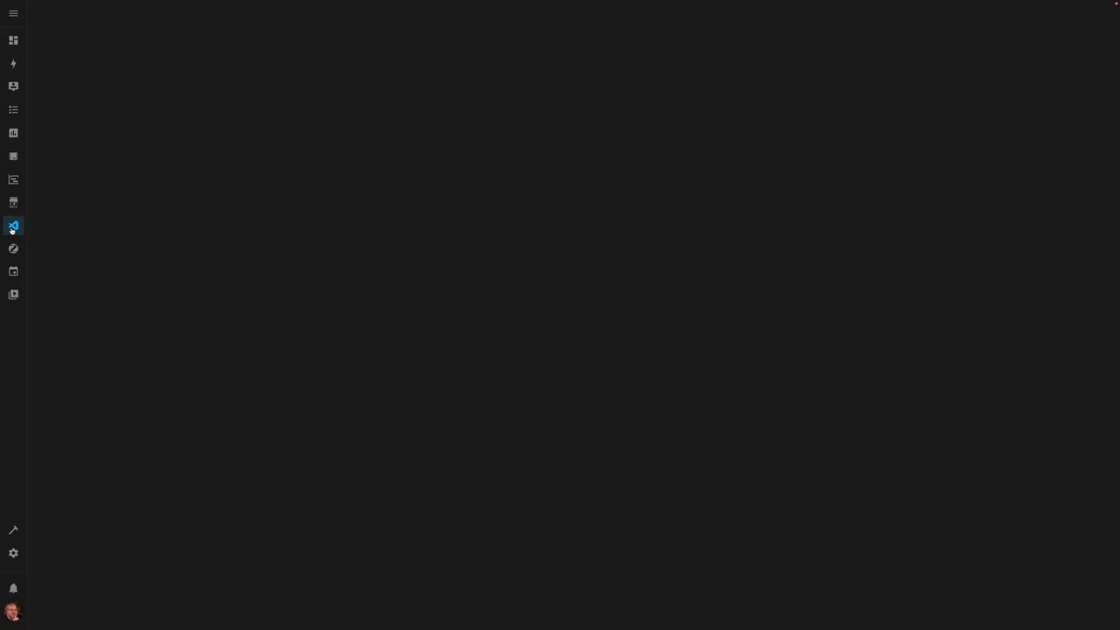
{"action": "key", "text": "ctrl+plus"}
{"action": "key", "text": "ctrl+plus"}
{"action": "key", "text": "ctrl+plus"}
{"action": "key", "text": "ctrl+plus"}
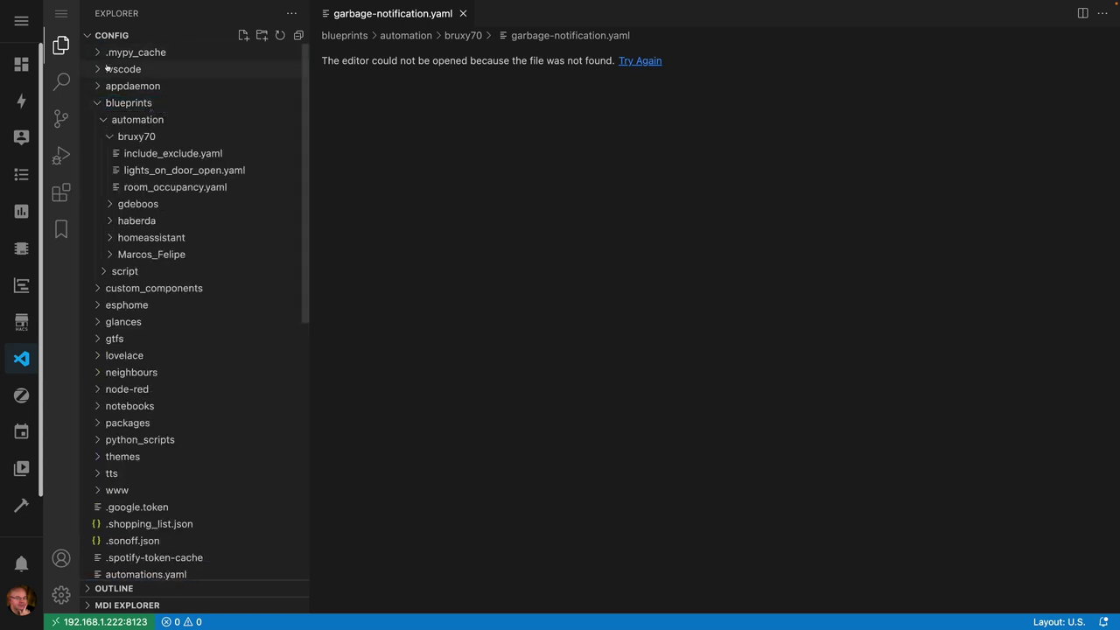
{"action": "left_click", "coordinate": [105, 103]}
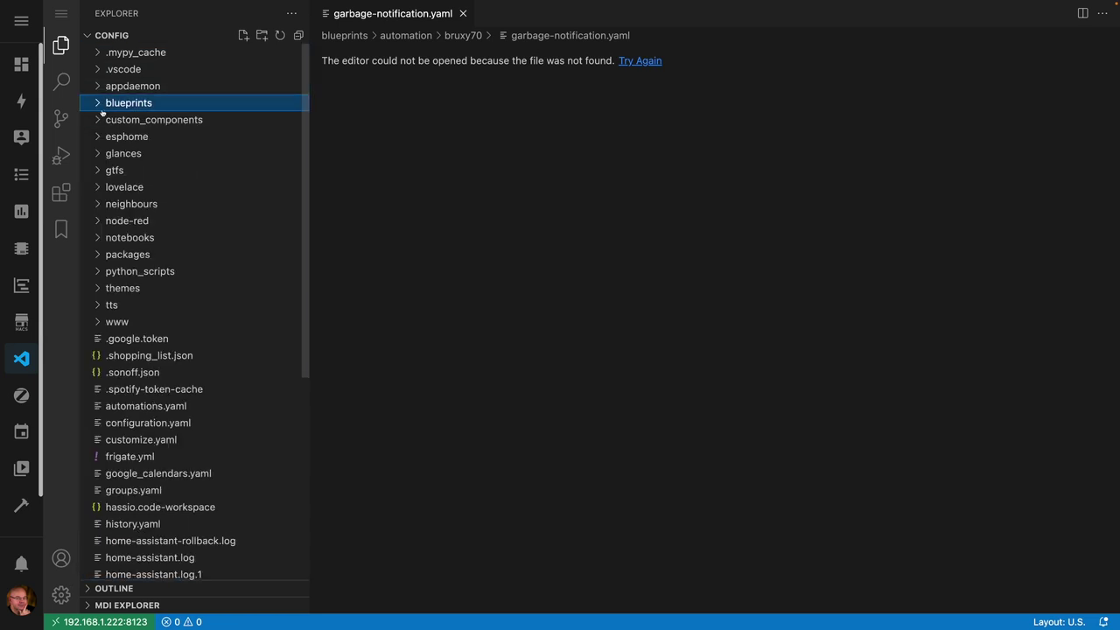
{"action": "left_click", "coordinate": [97, 103]}
{"action": "left_click", "coordinate": [104, 124]}
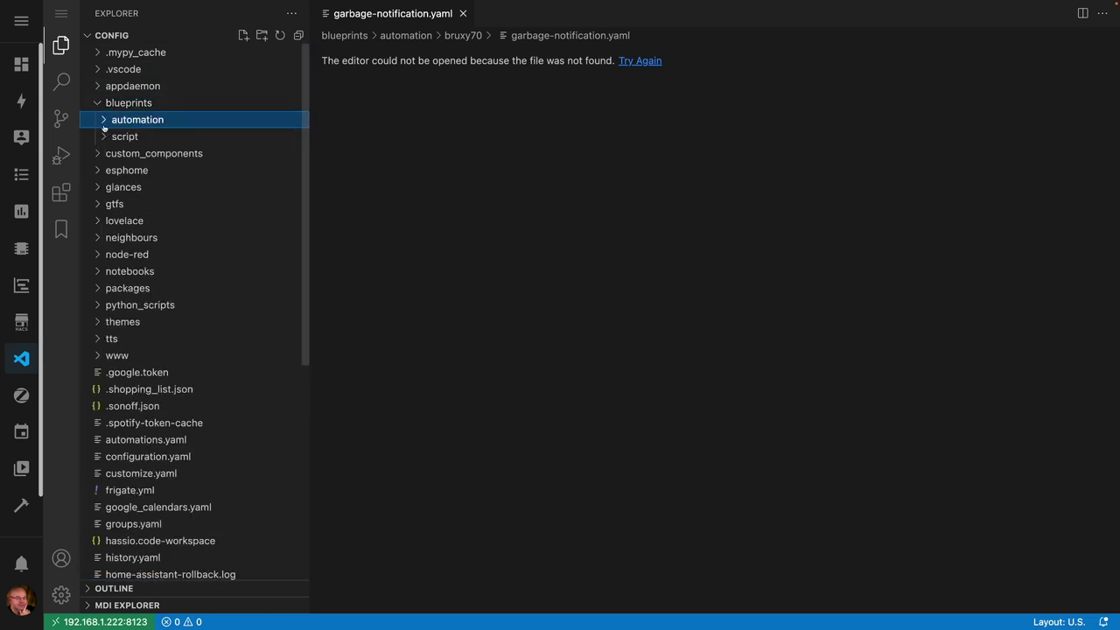
{"action": "left_click", "coordinate": [103, 120]}
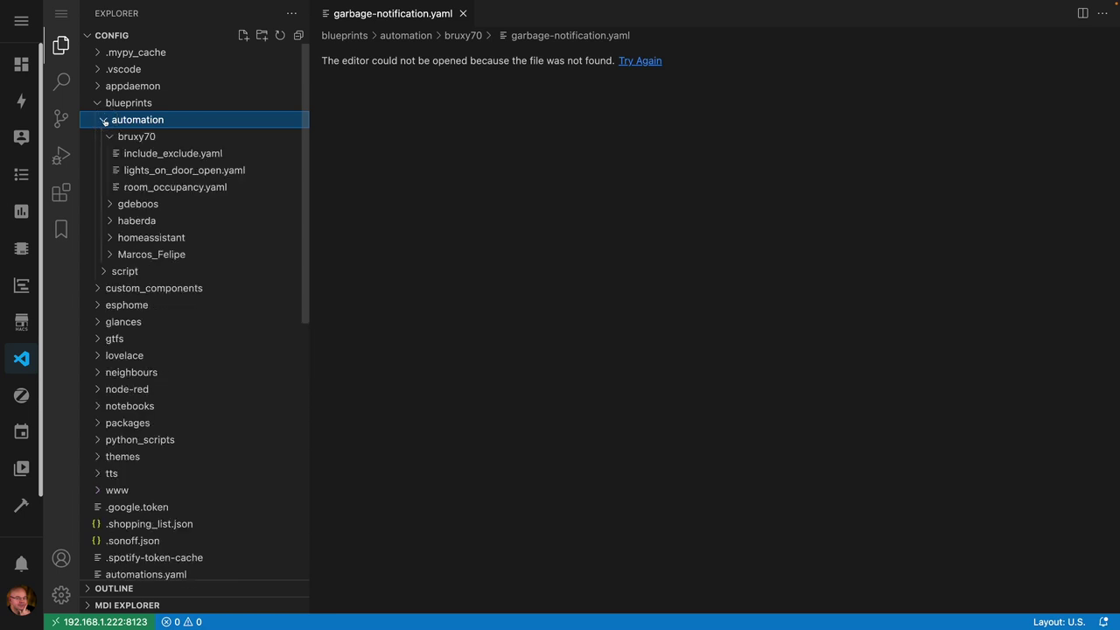
Look through the subfolders of blueprints/automation and examine the blueprint files in the homeassistant folder.
{"action": "left_click", "coordinate": [110, 137]}
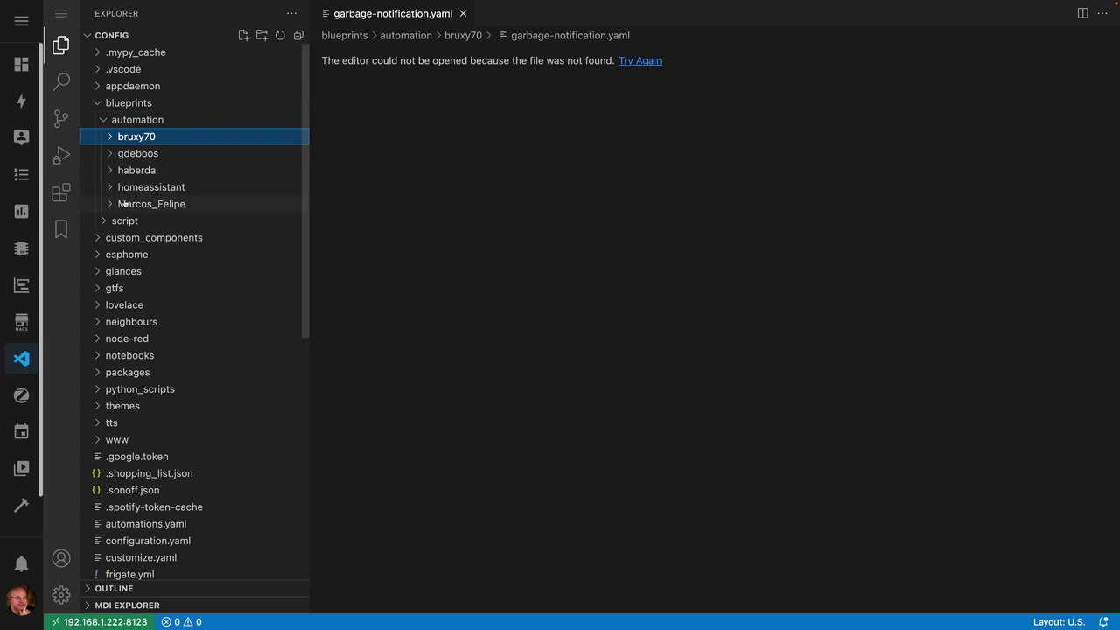
{"action": "left_click", "coordinate": [111, 187]}
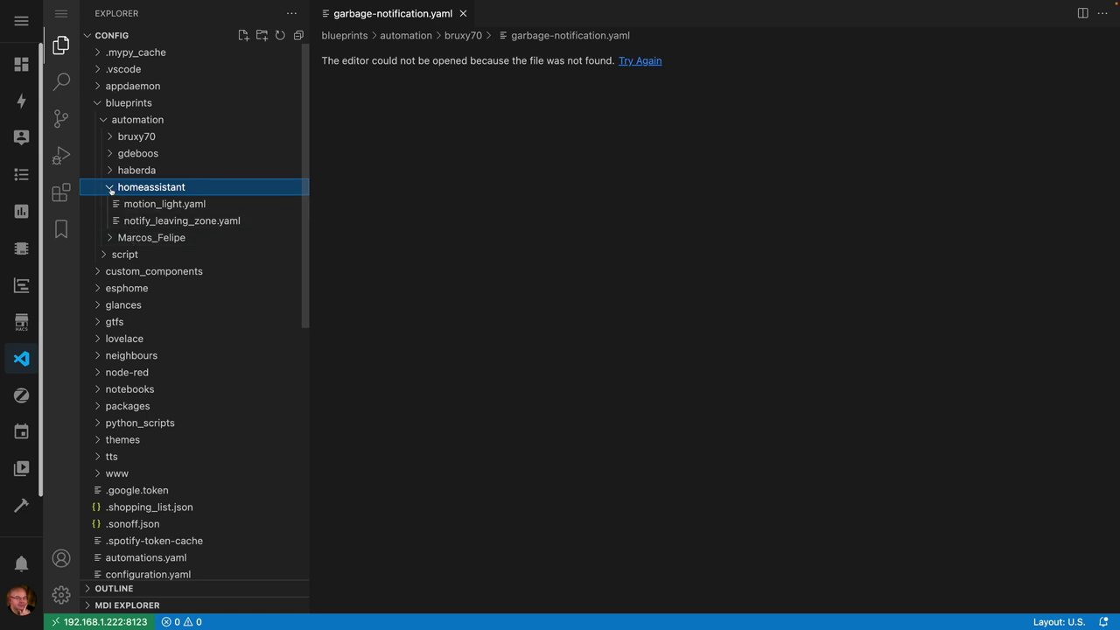
{"action": "left_click", "coordinate": [111, 188]}
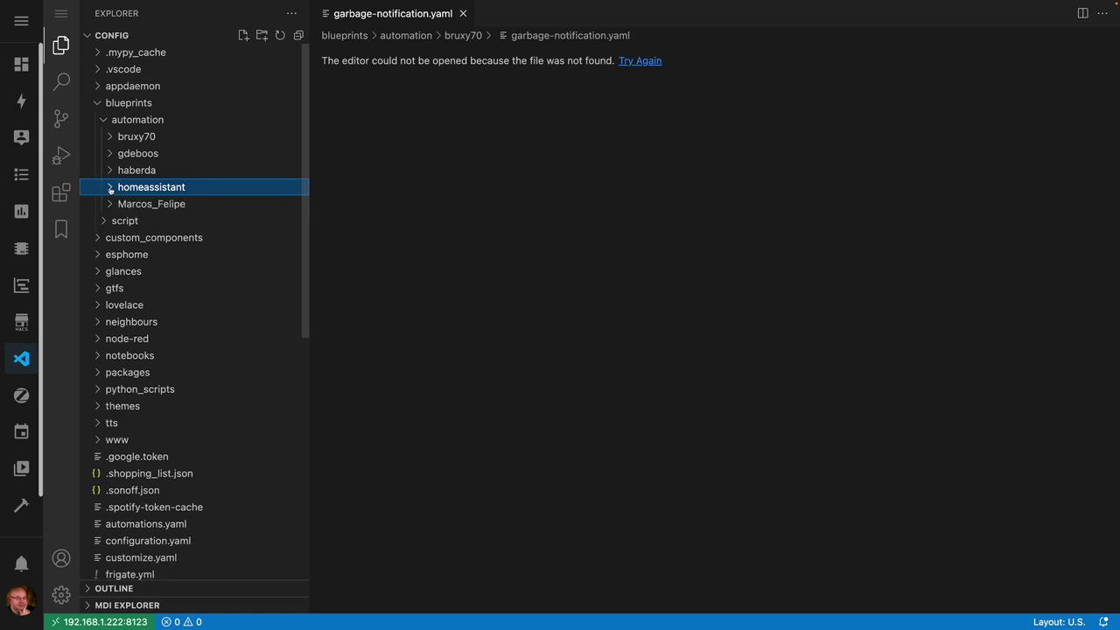
Create the file garbage-collection.yaml in the bruxy70 blueprint folder and paste the copied automation code into it.
{"action": "left_click", "coordinate": [112, 137]}
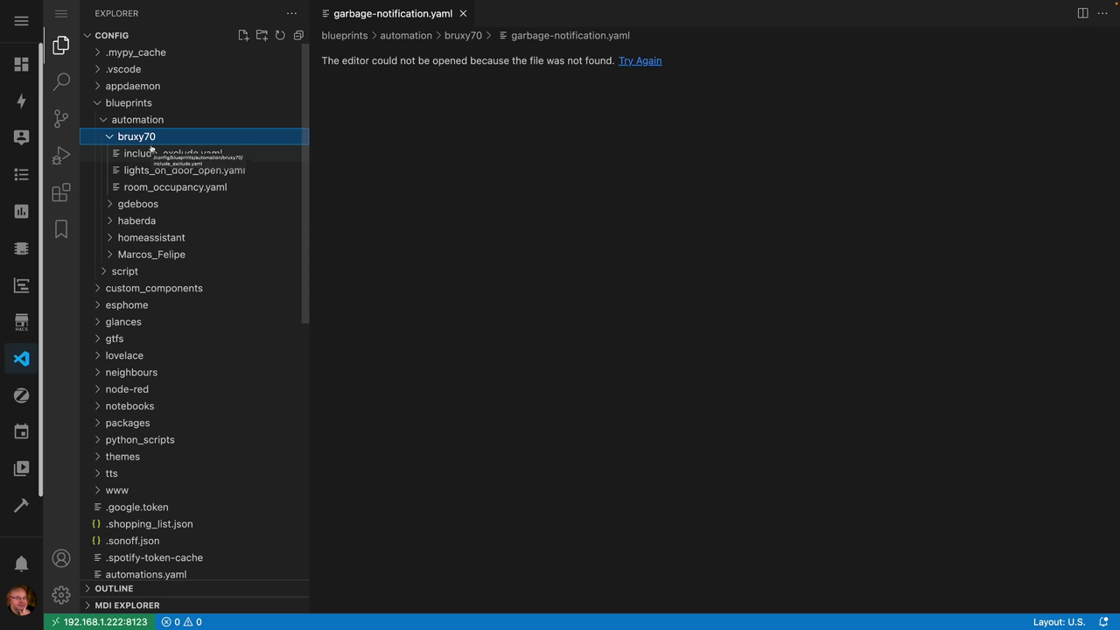
{"action": "left_click", "coordinate": [243, 35]}
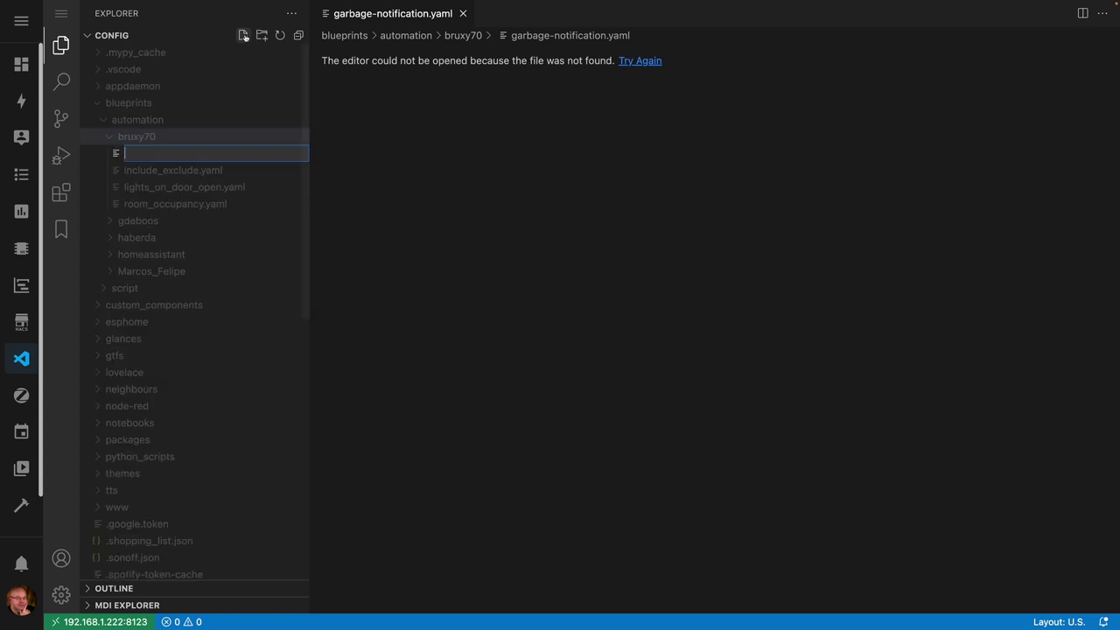
{"action": "type", "text": "garbage-collection.yaml"}
{"action": "key", "text": "Return"}
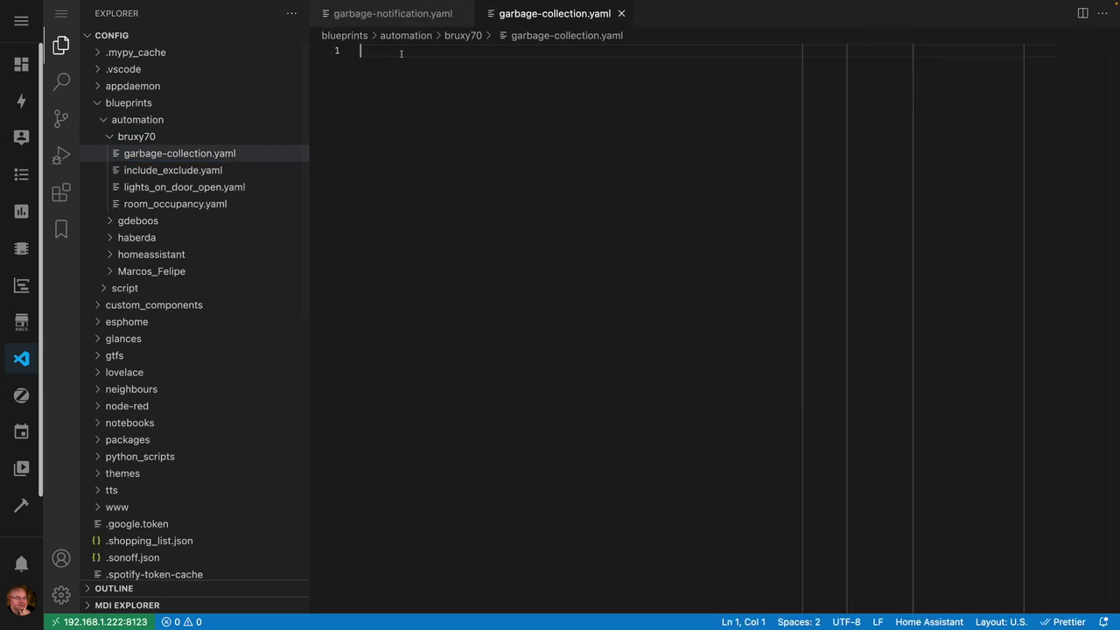
{"action": "key", "text": "ctrl+v"}
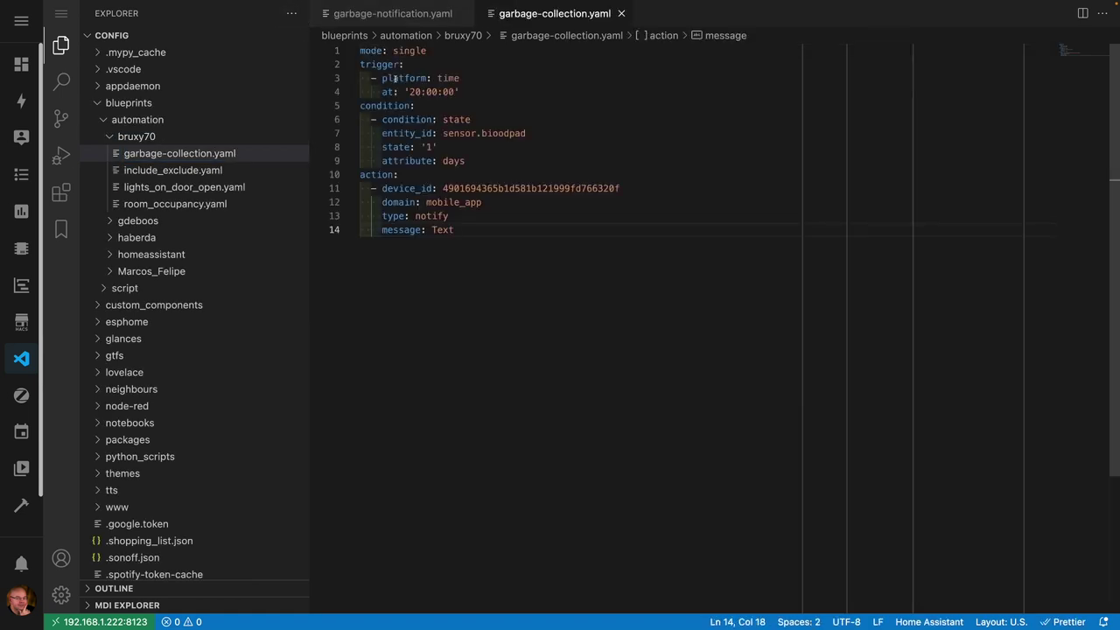
Move the "mode: single" line from the beginning of garbage-collection.yaml to the end, below the message line.
{"action": "key", "text": "ctrl+Home"}
{"action": "key", "text": "shift+Down"}
{"action": "key", "text": "ctrl+c"}
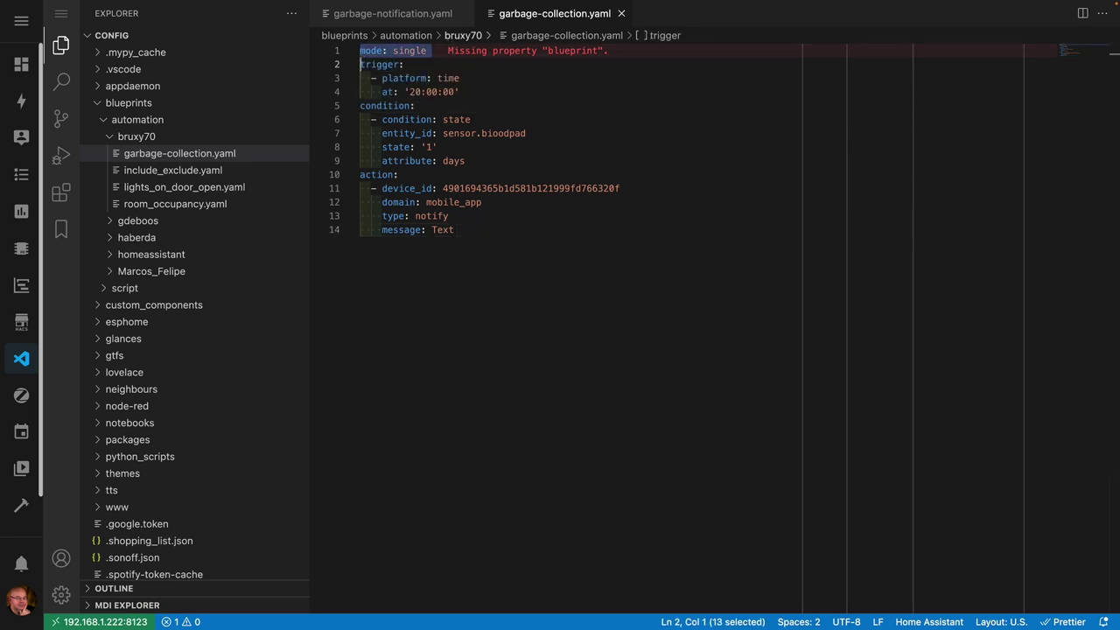
{"action": "key", "text": "BackSpace"}
{"action": "key", "text": "Down"}
{"action": "key", "text": "Down"}
{"action": "key", "text": "Down"}
{"action": "key", "text": "Down"}
{"action": "key", "text": "Down"}
{"action": "key", "text": "Down"}
{"action": "key", "text": "Down"}
{"action": "key", "text": "Down"}
{"action": "key", "text": "Down"}
{"action": "key", "text": "Down"}
{"action": "key", "text": "Down"}
{"action": "key", "text": "Down"}
{"action": "key", "text": "End"}
{"action": "key", "text": "Return"}
{"action": "key", "text": "BackSpace"}
{"action": "key", "text": "ctrl+v"}
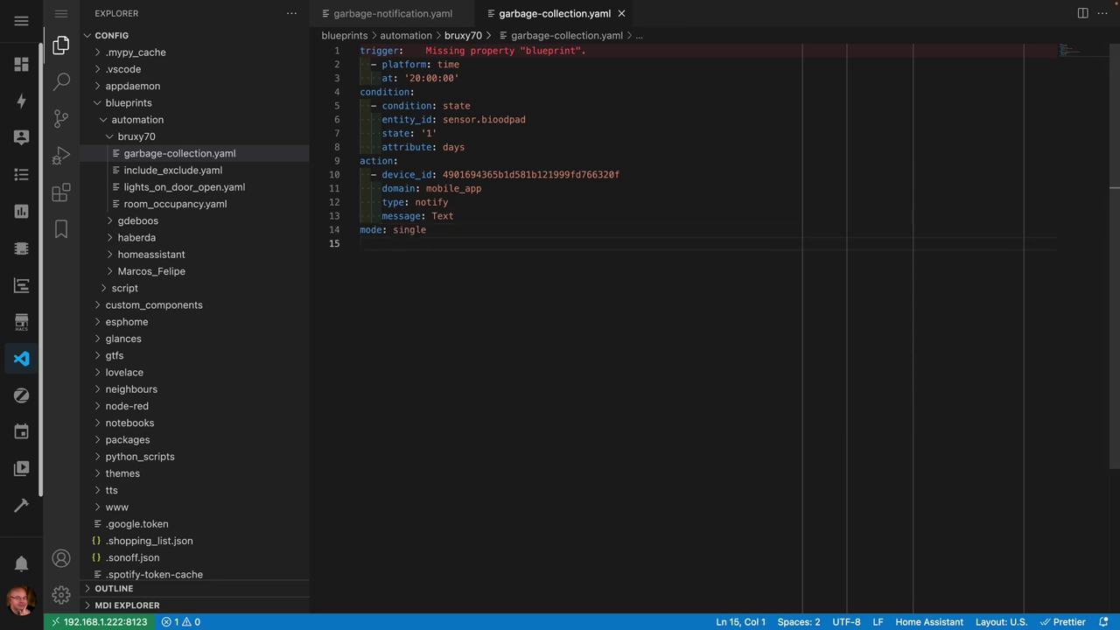
{"action": "key", "text": "Up"}
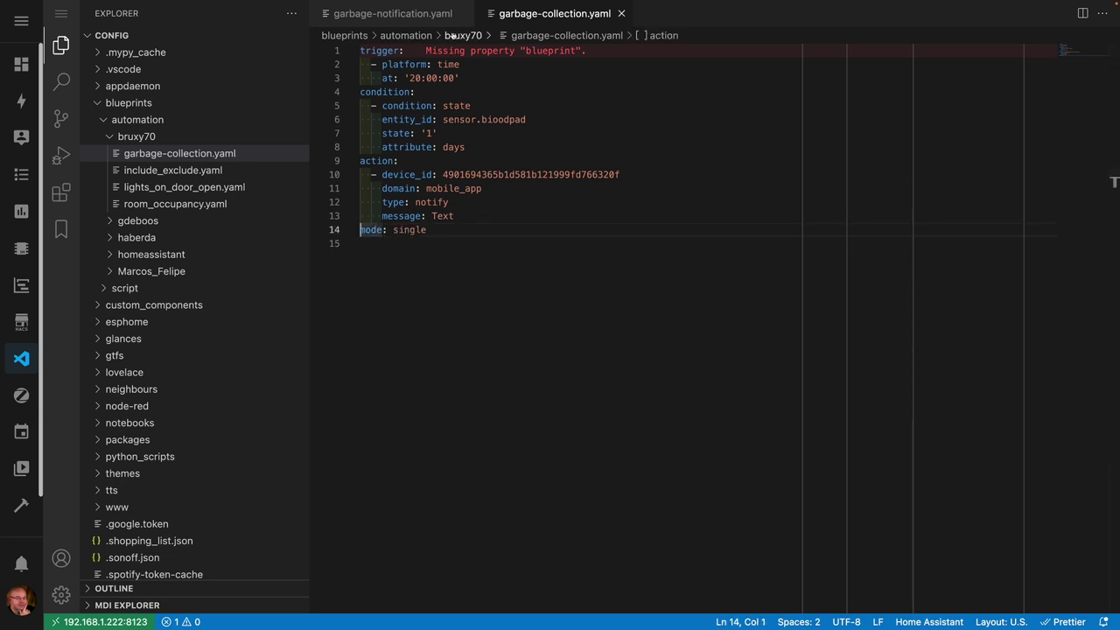
{"action": "key", "text": "ctrl+Home"}
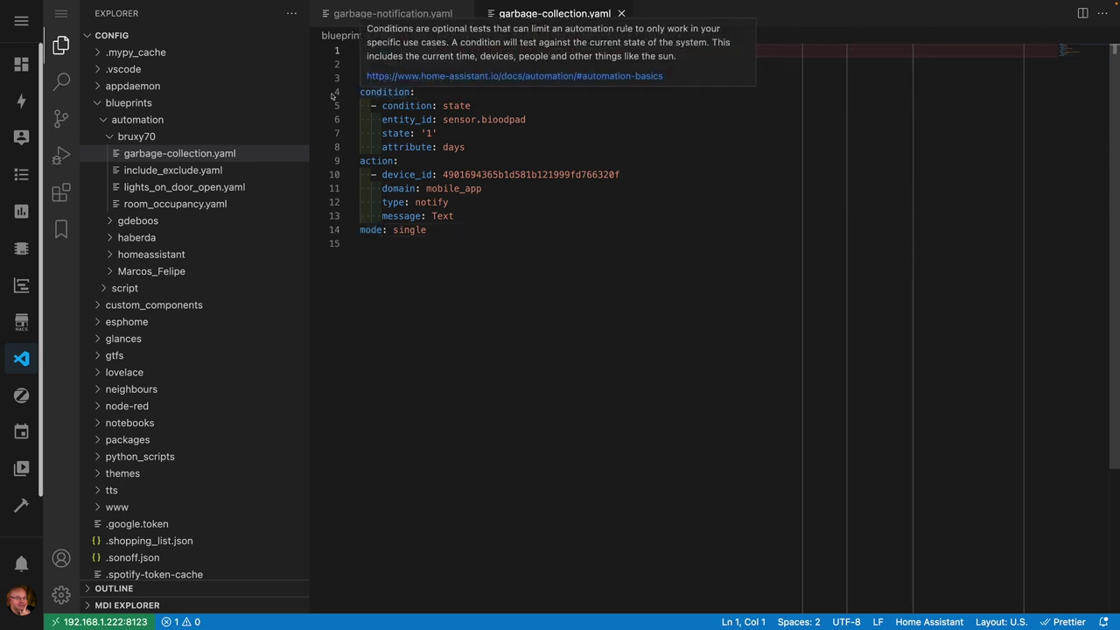
Open the home-assistant.io home page in a new browser tab.
{"action": "mouse_move", "coordinate": [134, 26]}
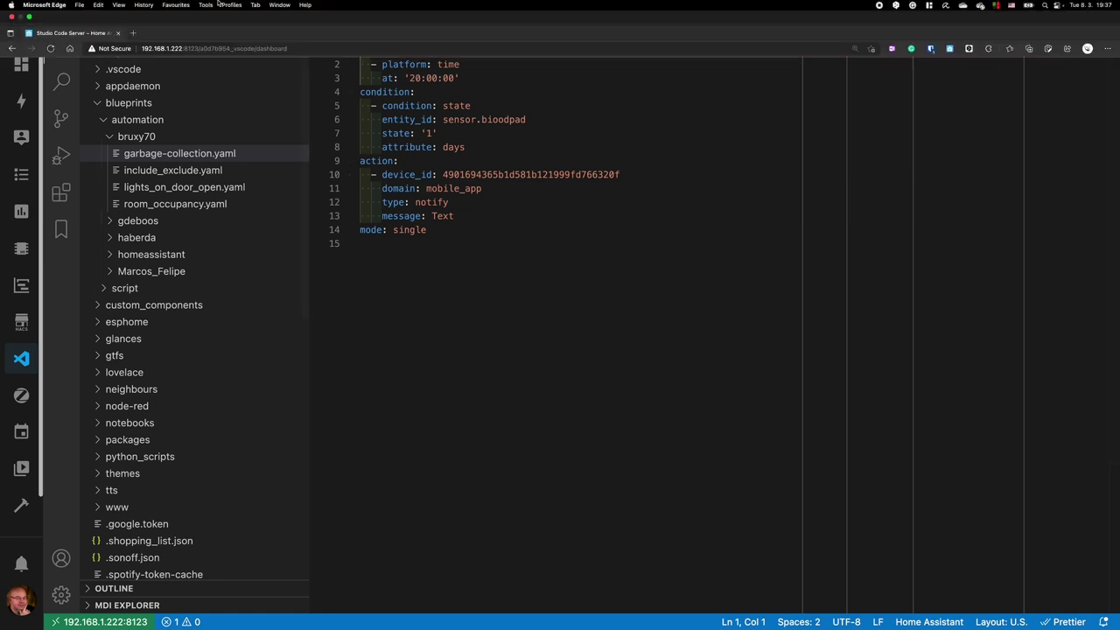
{"action": "left_click", "coordinate": [134, 33]}
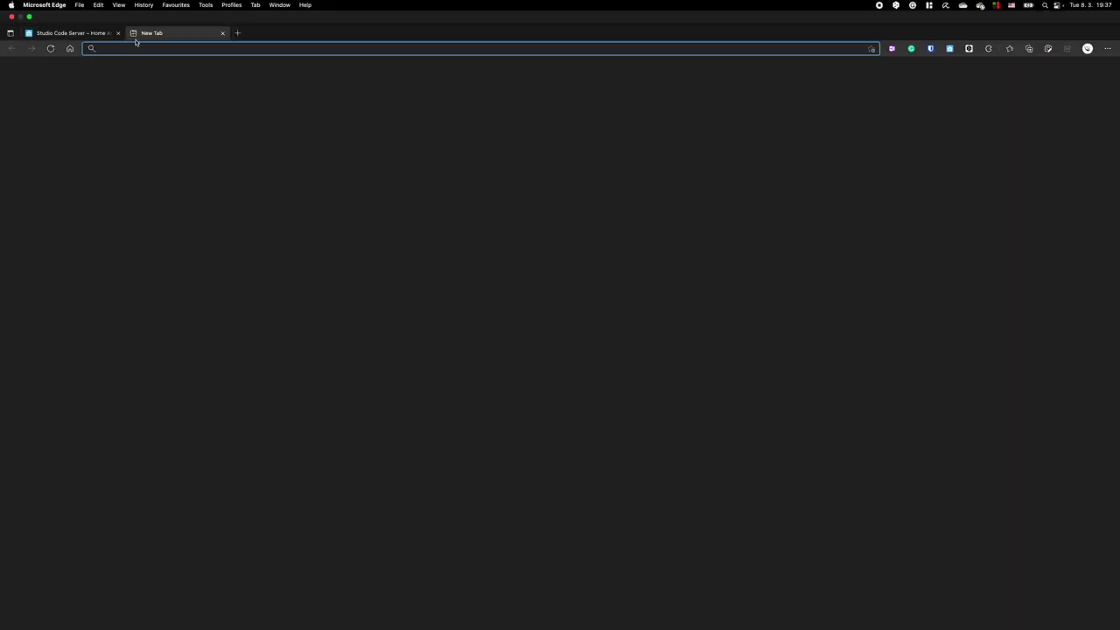
{"action": "type", "text": "home-assistant.io/docs/configuration/templating/"}
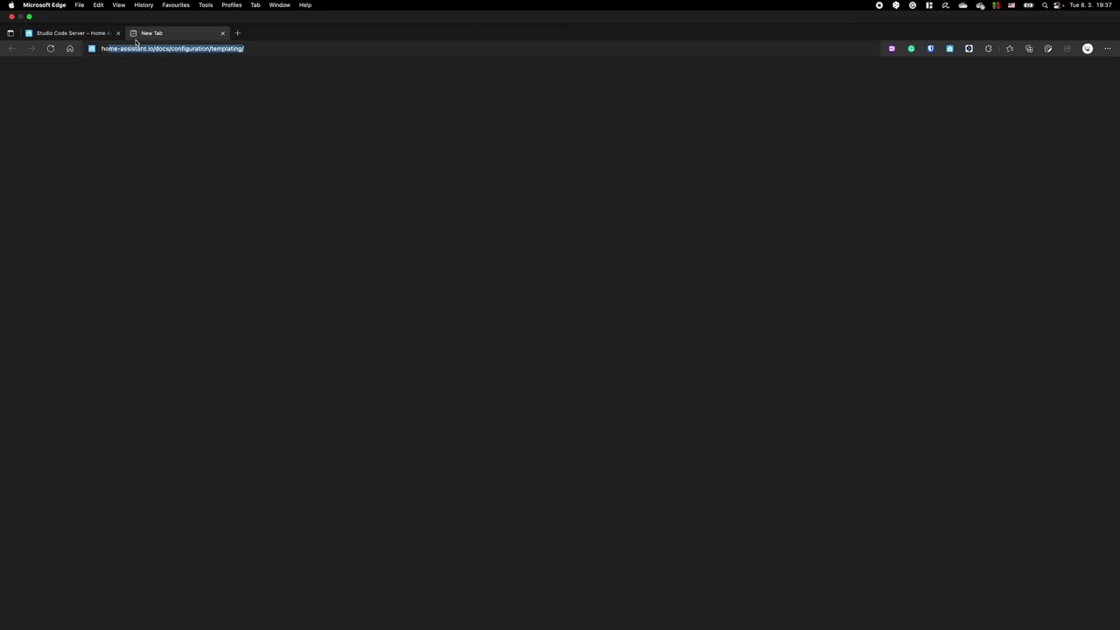
{"action": "key", "text": "End"}
{"action": "key", "text": "shift+Left"}
{"action": "key", "text": "shift+Left"}
{"action": "key", "text": "shift+Left"}
{"action": "key", "text": "shift+Left"}
{"action": "key", "text": "shift+Left"}
{"action": "key", "text": "shift+Left"}
{"action": "key", "text": "shift+Left"}
{"action": "key", "text": "shift+Left"}
{"action": "key", "text": "shift+Left"}
{"action": "key", "text": "shift+Left"}
{"action": "key", "text": "shift+Left"}
{"action": "key", "text": "shift+Left"}
{"action": "key", "text": "shift+Left"}
{"action": "key", "text": "shift+Left"}
{"action": "key", "text": "shift+Left"}
{"action": "key", "text": "shift+Left"}
{"action": "key", "text": "shift+Left"}
{"action": "key", "text": "shift+Left"}
{"action": "key", "text": "shift+Left"}
{"action": "key", "text": "shift+Left"}
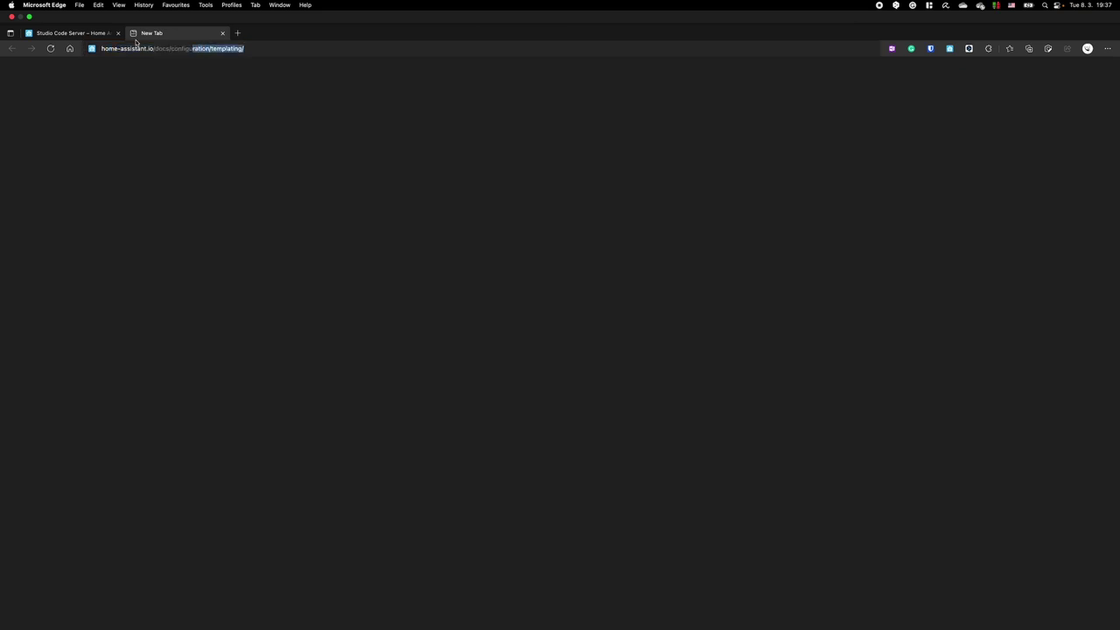
{"action": "key", "text": "BackSpace"}
{"action": "key", "text": "Return"}
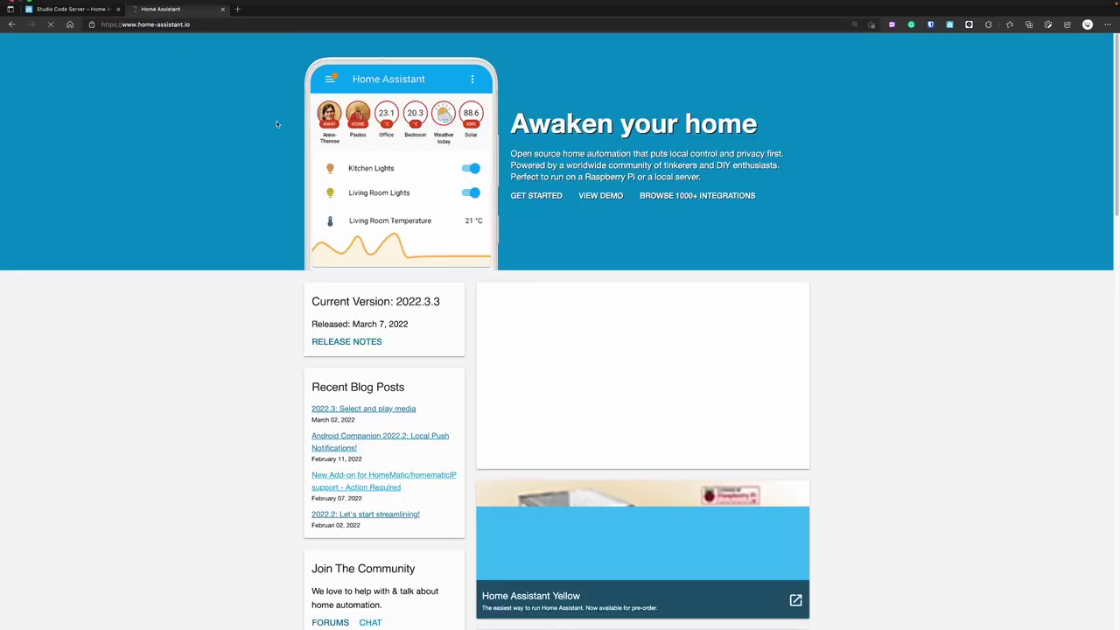
Open the Blueprint tutorial in the Home Assistant documentation and read how to create the blueprint file and its basic metadata.
{"action": "mouse_move", "coordinate": [617, 18]}
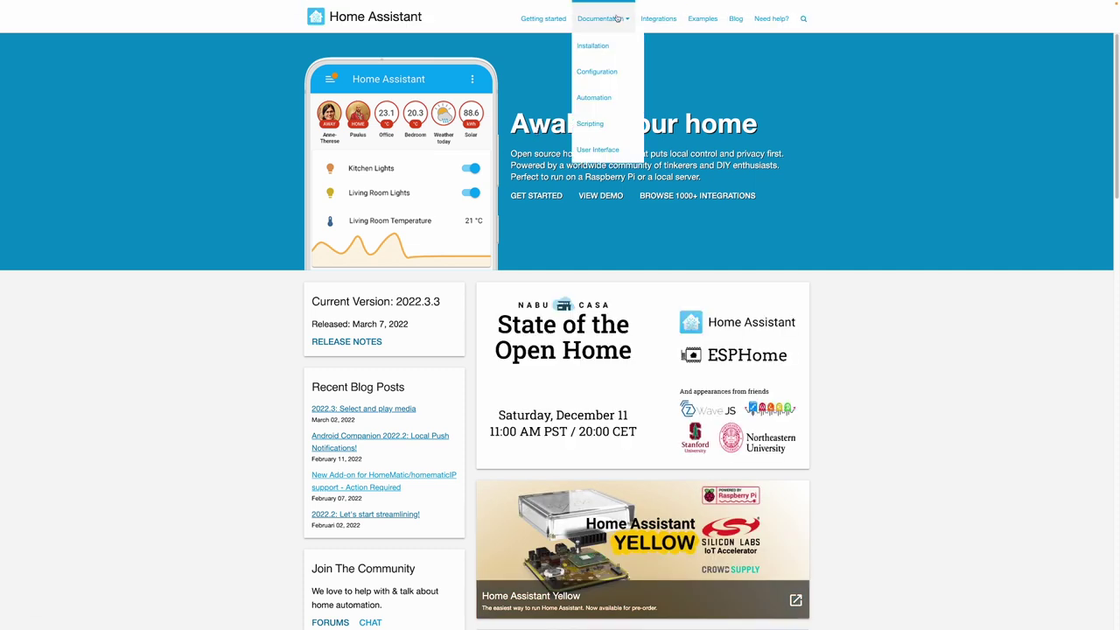
{"action": "left_click", "coordinate": [617, 19]}
{"action": "scroll", "coordinate": [738, 208], "scroll_direction": "down", "scroll_amount": 3}
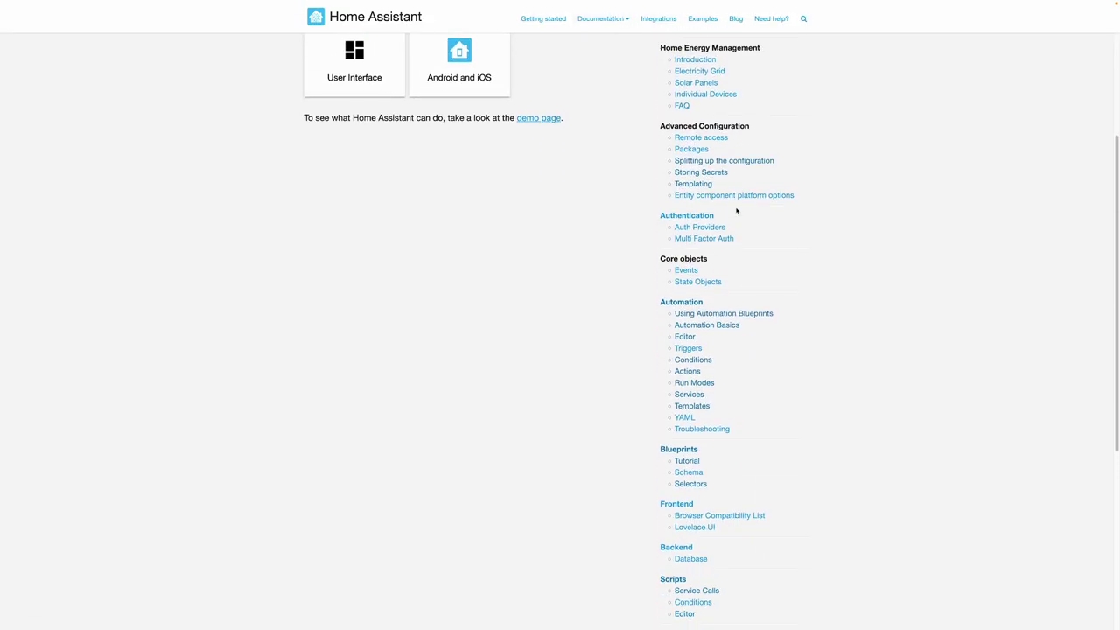
{"action": "left_click", "coordinate": [679, 452]}
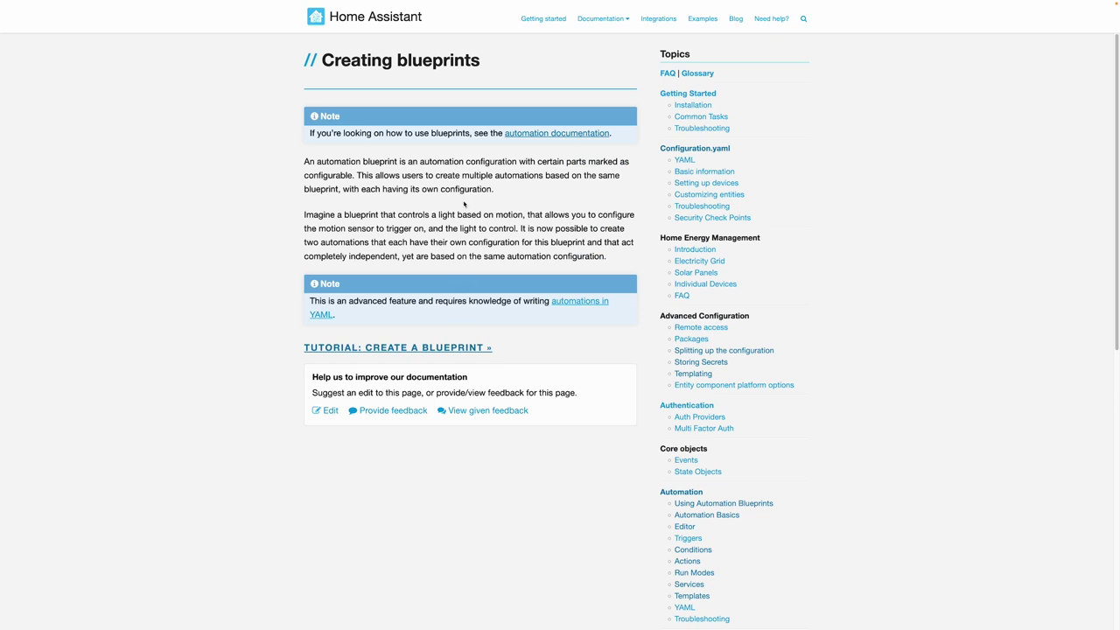
{"action": "left_click", "coordinate": [403, 349]}
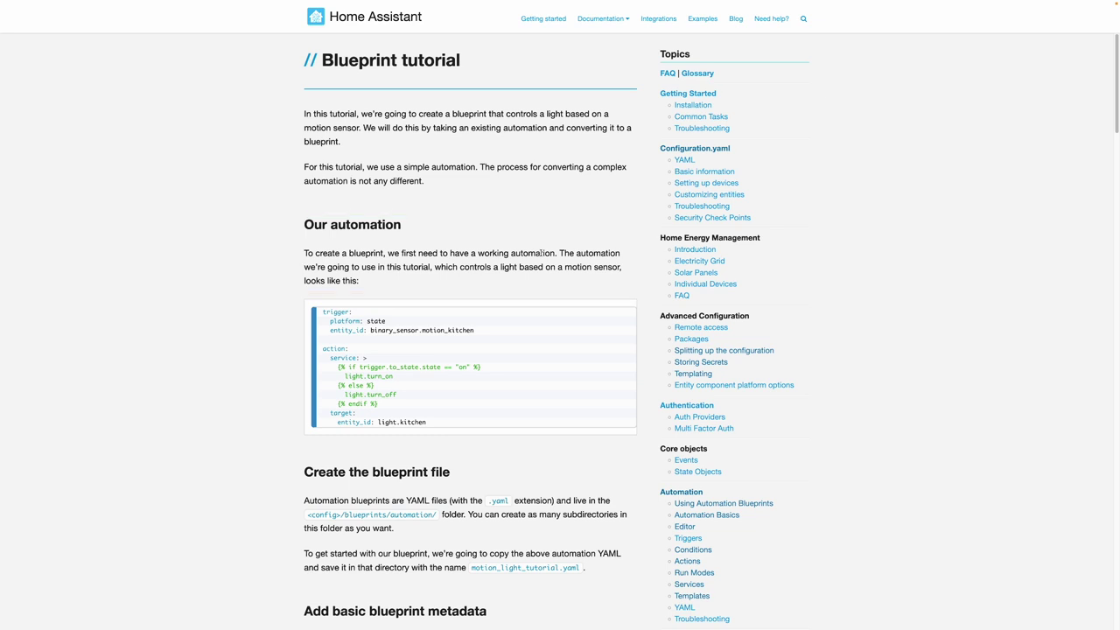
{"action": "scroll", "coordinate": [346, 312], "scroll_direction": "down", "scroll_amount": 3}
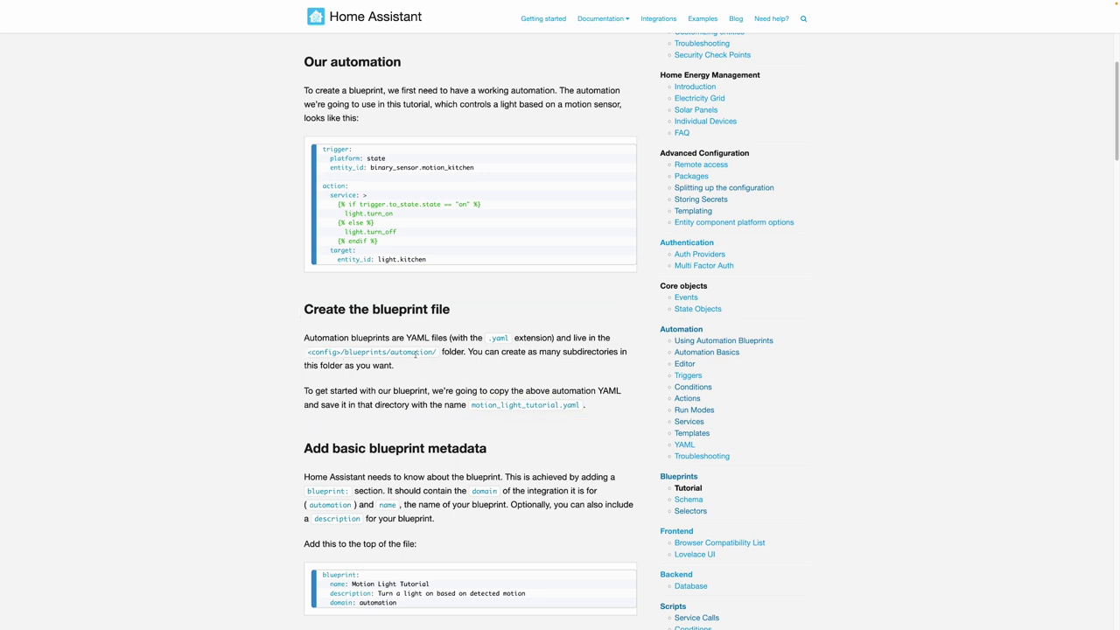
Paste the tutorial's basic blueprint metadata block with name, description and domain above the trigger in garbage-collection.yaml.
{"action": "scroll", "coordinate": [415, 353], "scroll_direction": "down", "scroll_amount": 3}
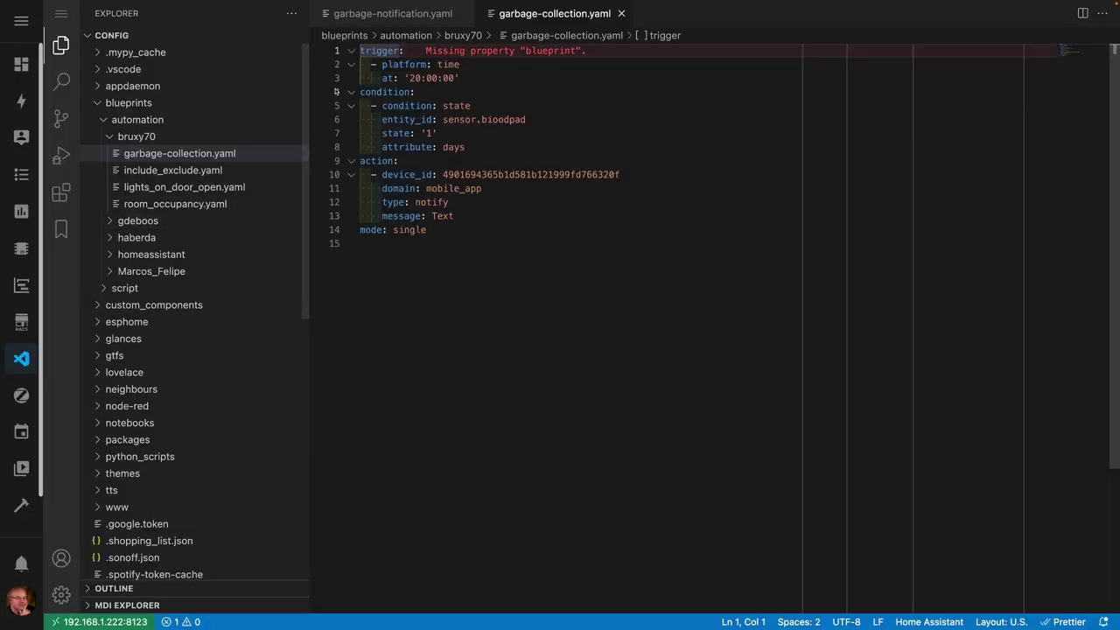
{"action": "type", "text": "blueprint:   name: Motion Light Tutorial   description: Turn a light on based on detected motion   domain: automation"}
{"action": "key", "text": "Return"}
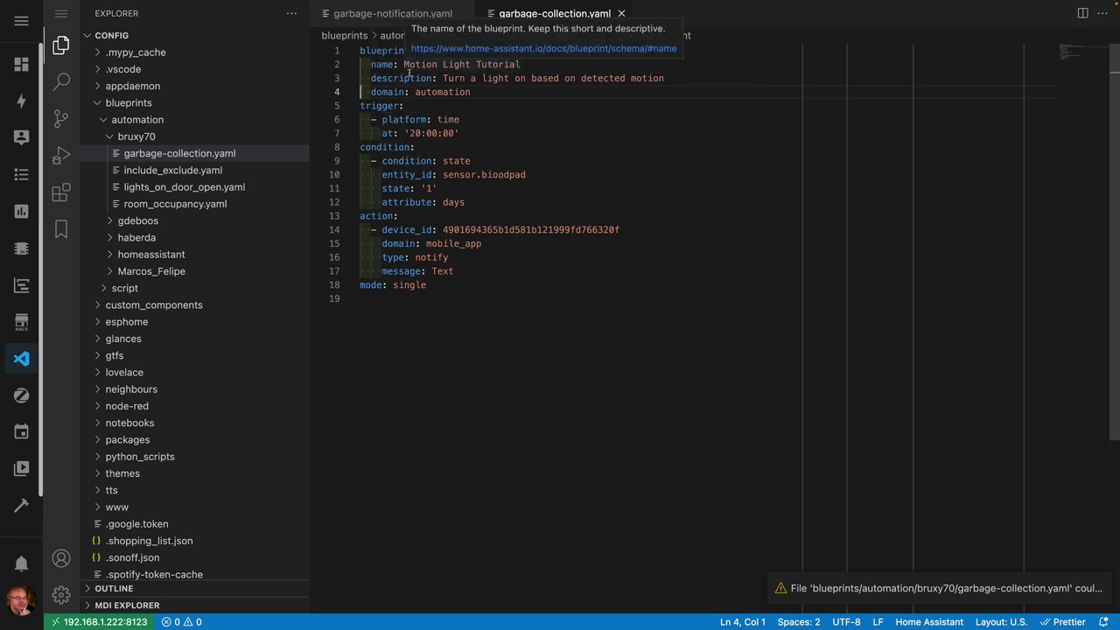
Replace the blueprint's sample name with "Send notofication for garbage collection".
{"action": "left_click", "coordinate": [404, 64]}
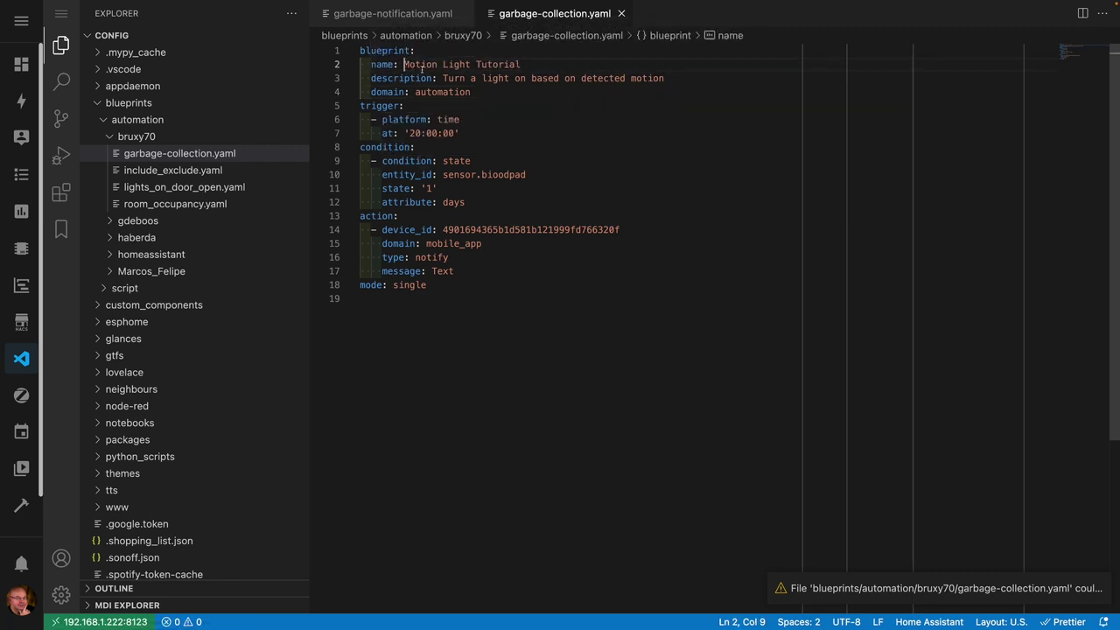
{"action": "left_click", "coordinate": [520, 64], "text": "shift"}
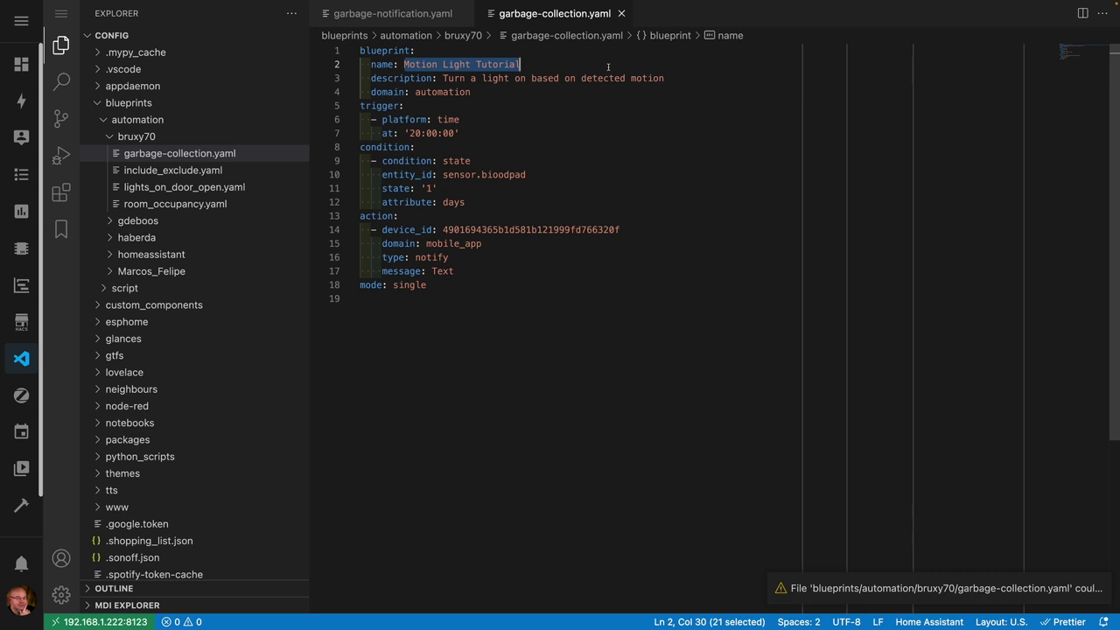
{"action": "type", "text": "Send notofication for garbage colle"}
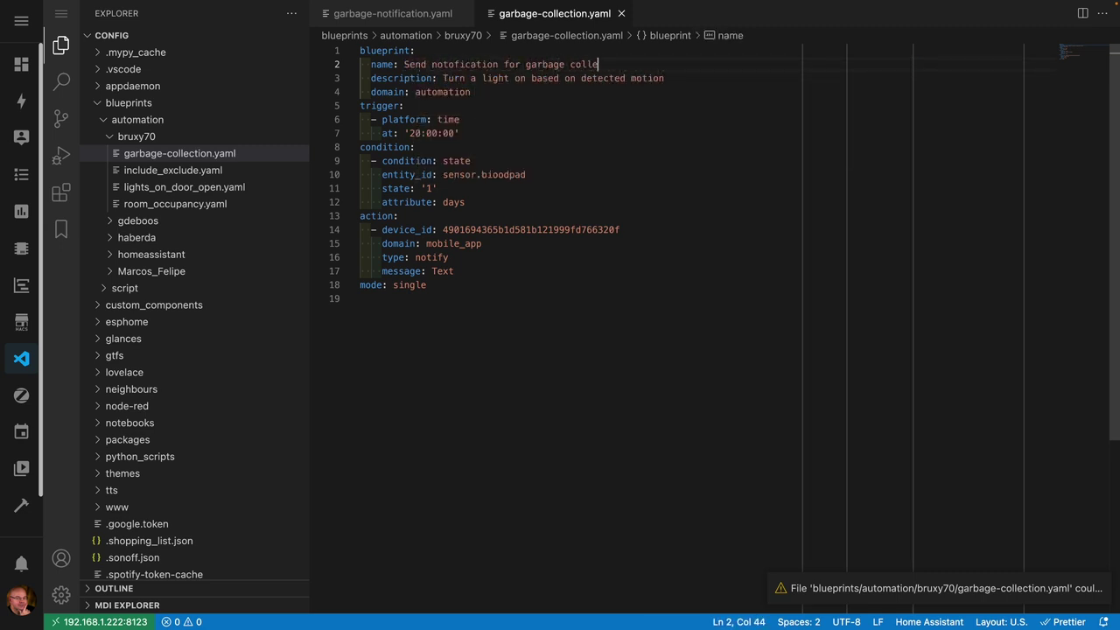
{"action": "type", "text": "ction"}
{"action": "key", "text": "Escape"}
Set the blueprint description to "Check the garbage_collection schedule every day, and send the notification if the collection is tomorrow".
{"action": "left_click_drag", "start_coordinate": [442, 78], "coordinate": [690, 78]}
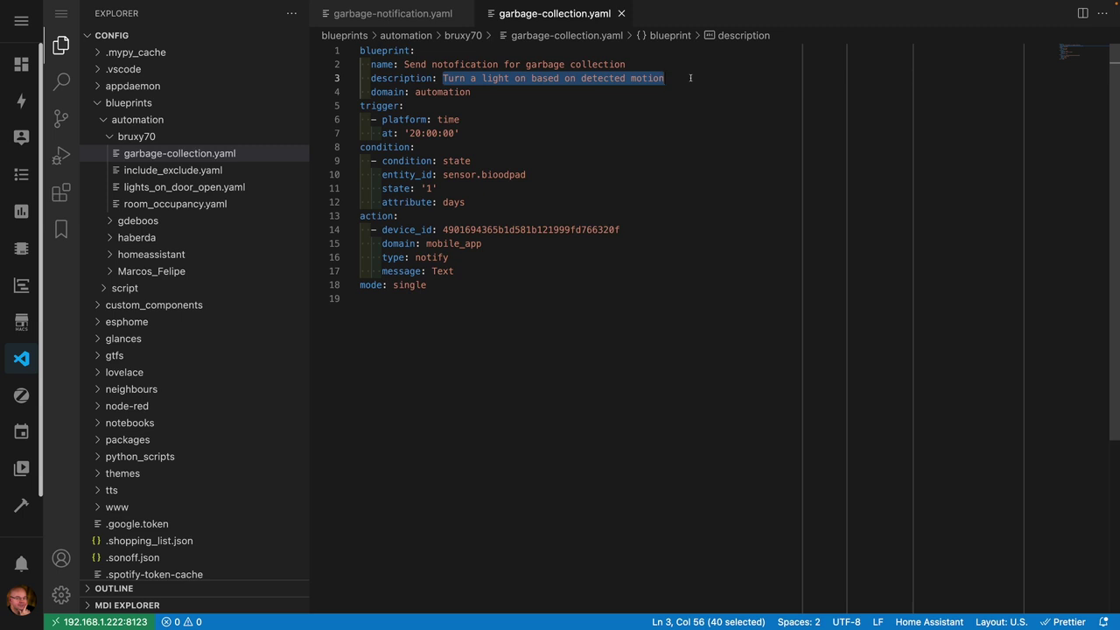
{"action": "type", "text": "Check the garbage "}
{"action": "type", "text": "collection schedule every day,"}
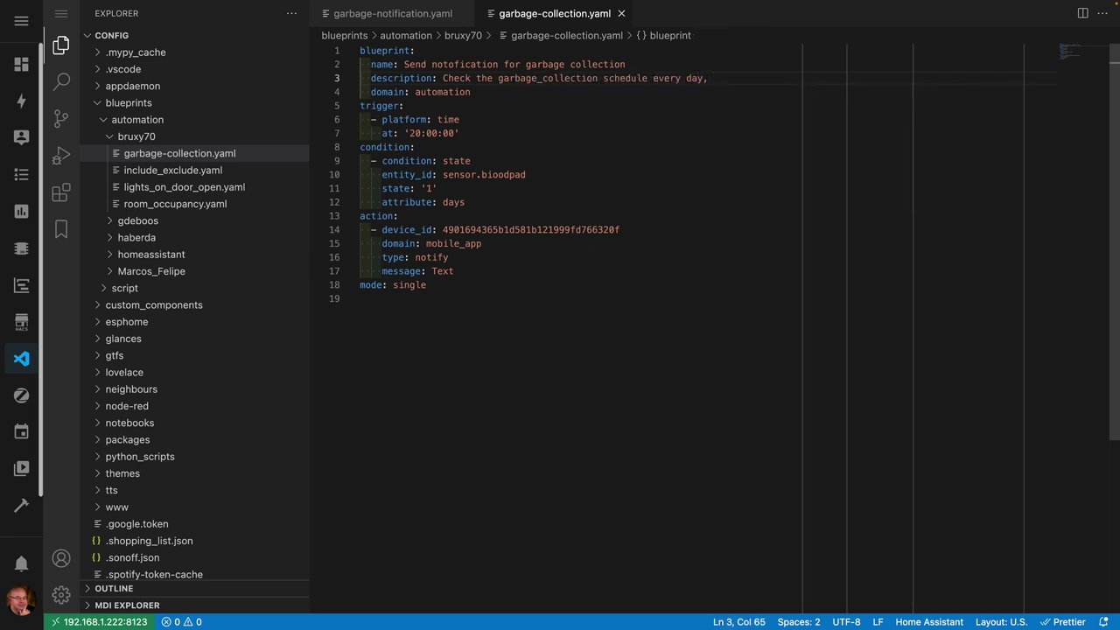
{"action": "type", "text": "and send the notification if the collection is tomorrow"}
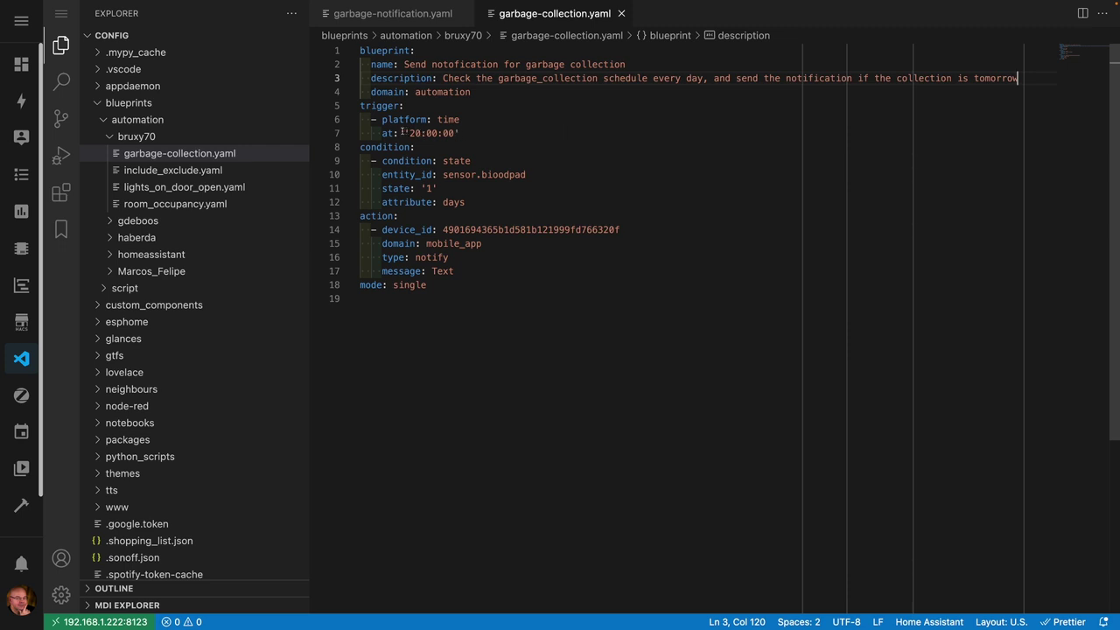
Read the Blueprint tutorial's sections on defining configurable parts as inputs and adding the inputs to the metadata.
{"action": "mouse_move", "coordinate": [513, 176]}
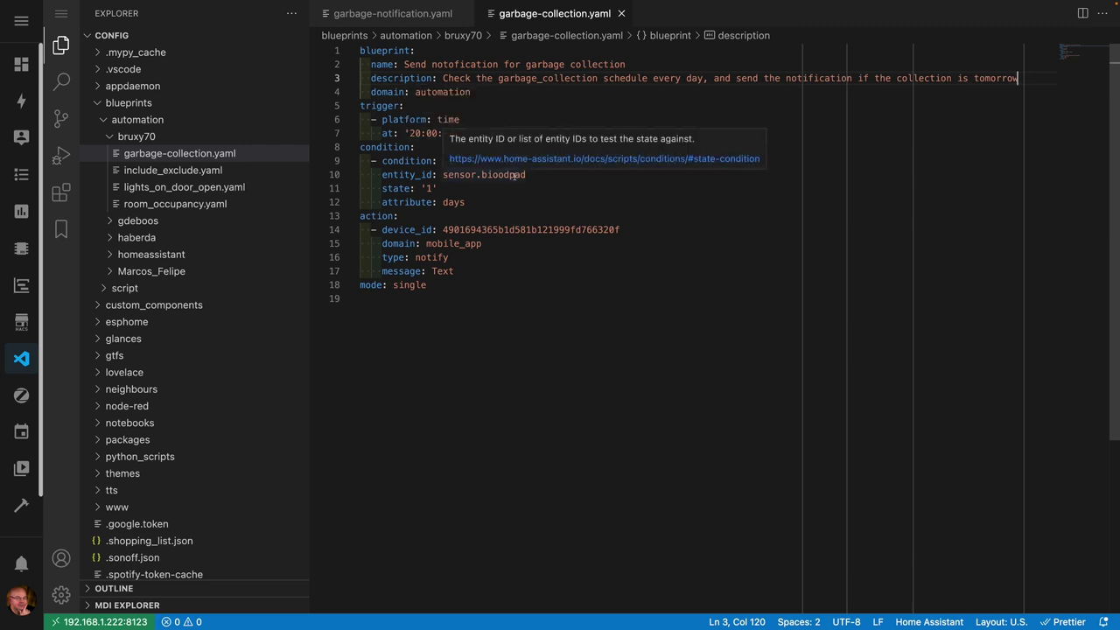
{"action": "mouse_move", "coordinate": [458, 133]}
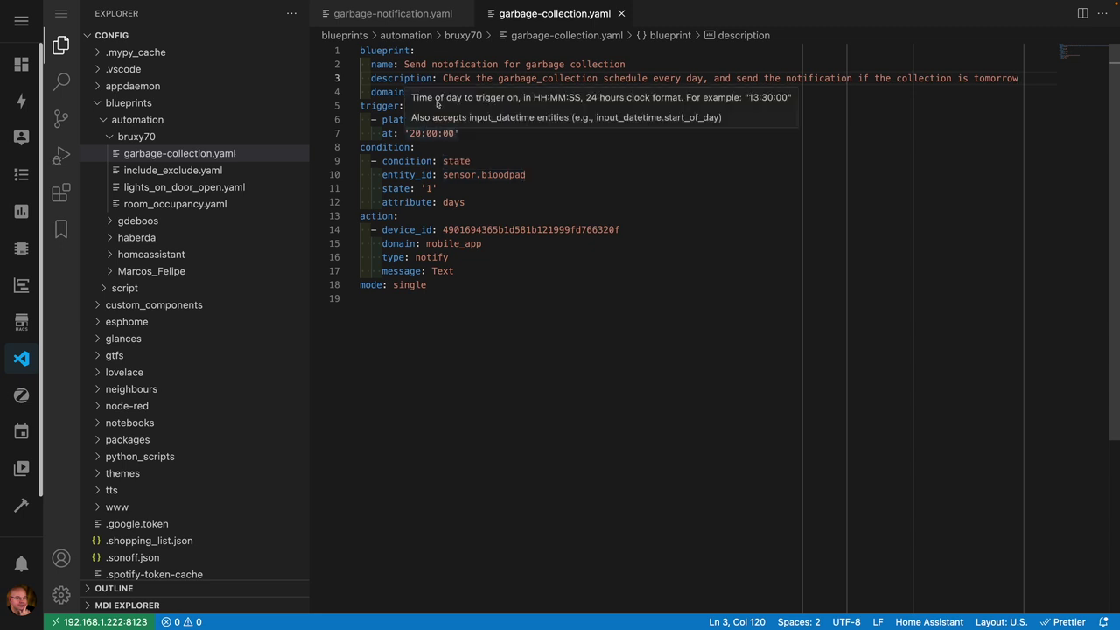
{"action": "mouse_move", "coordinate": [188, 5]}
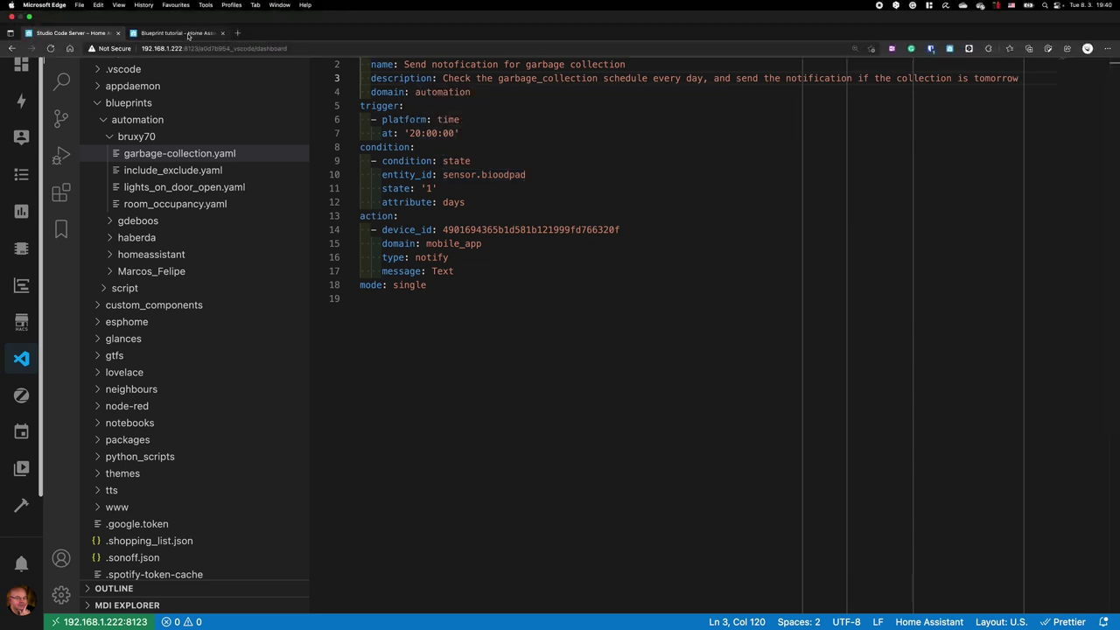
{"action": "left_click", "coordinate": [184, 33]}
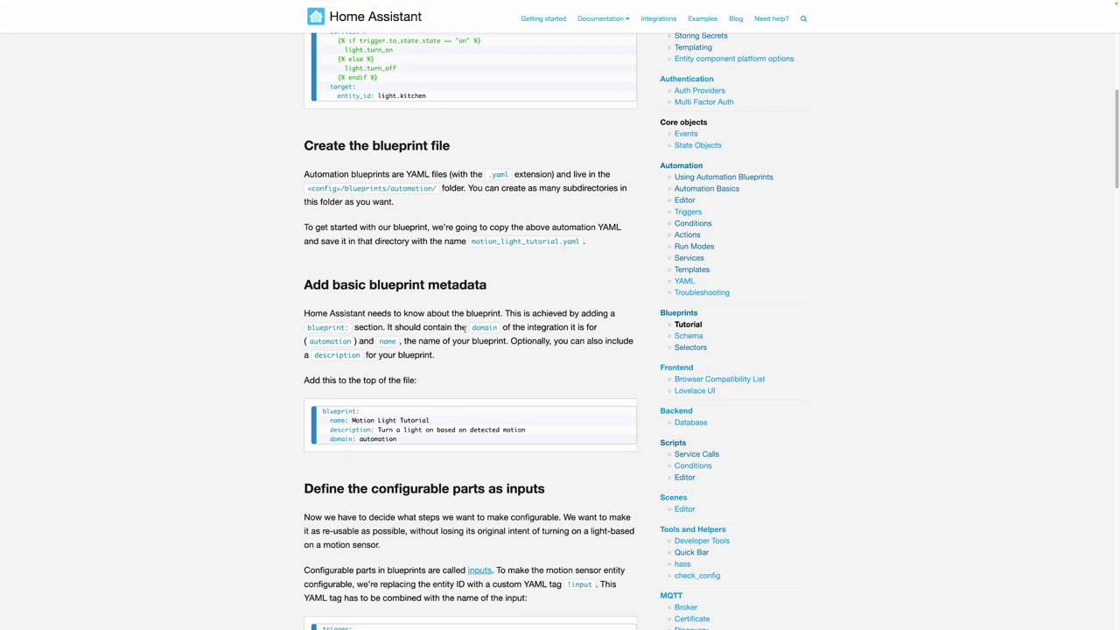
{"action": "scroll", "coordinate": [461, 339], "scroll_direction": "down", "scroll_amount": 3}
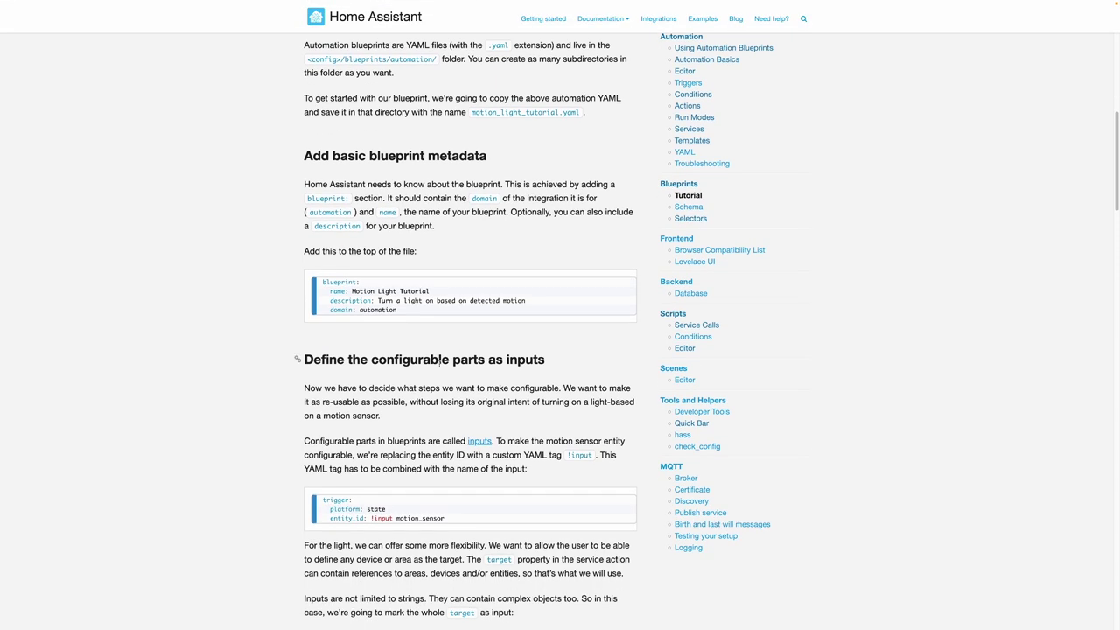
{"action": "scroll", "coordinate": [441, 368], "scroll_direction": "down", "scroll_amount": 1}
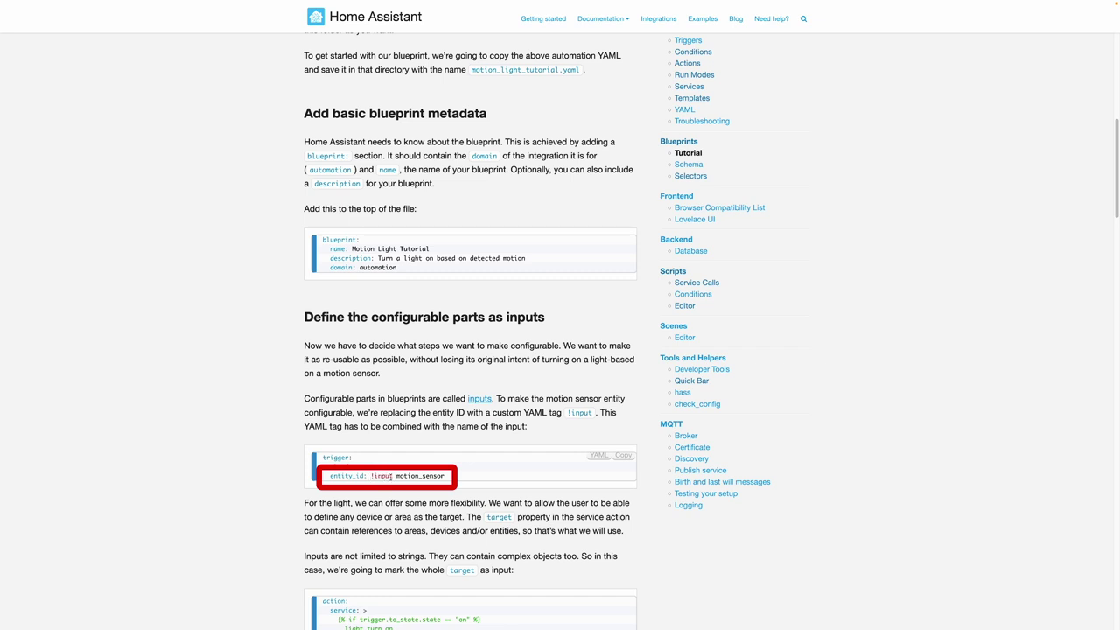
{"action": "scroll", "coordinate": [432, 477], "scroll_direction": "down", "scroll_amount": 3}
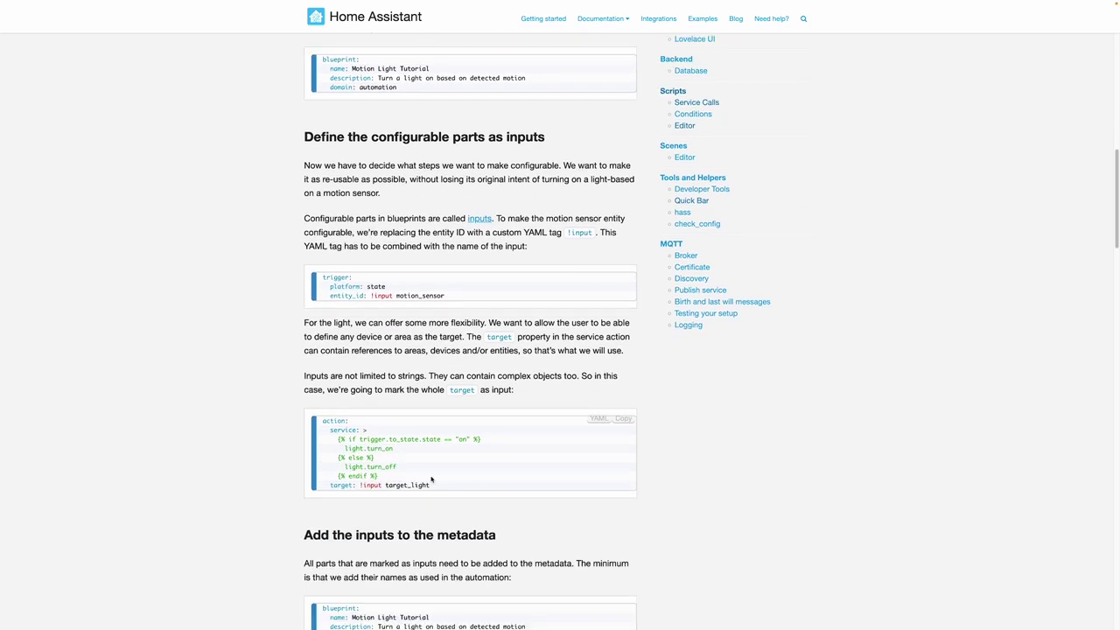
{"action": "scroll", "coordinate": [430, 479], "scroll_direction": "down", "scroll_amount": 3}
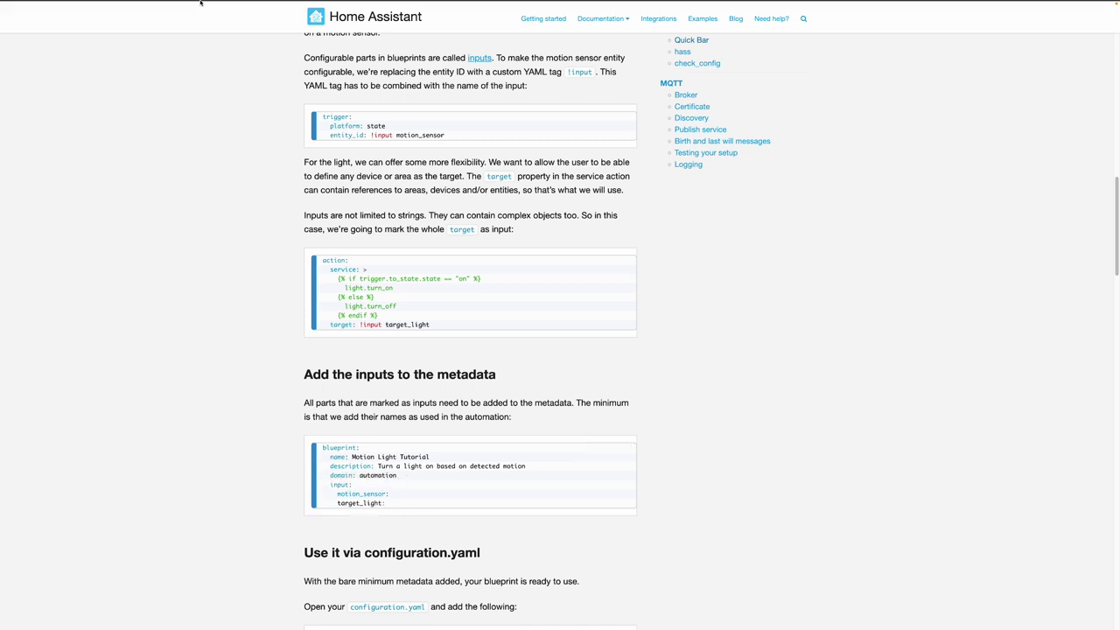
Return to garbage-collection.yaml and add an "inputs:" section containing "notify_time:" below the domain line.
{"action": "mouse_move", "coordinate": [163, 18]}
{"action": "left_click", "coordinate": [100, 34]}
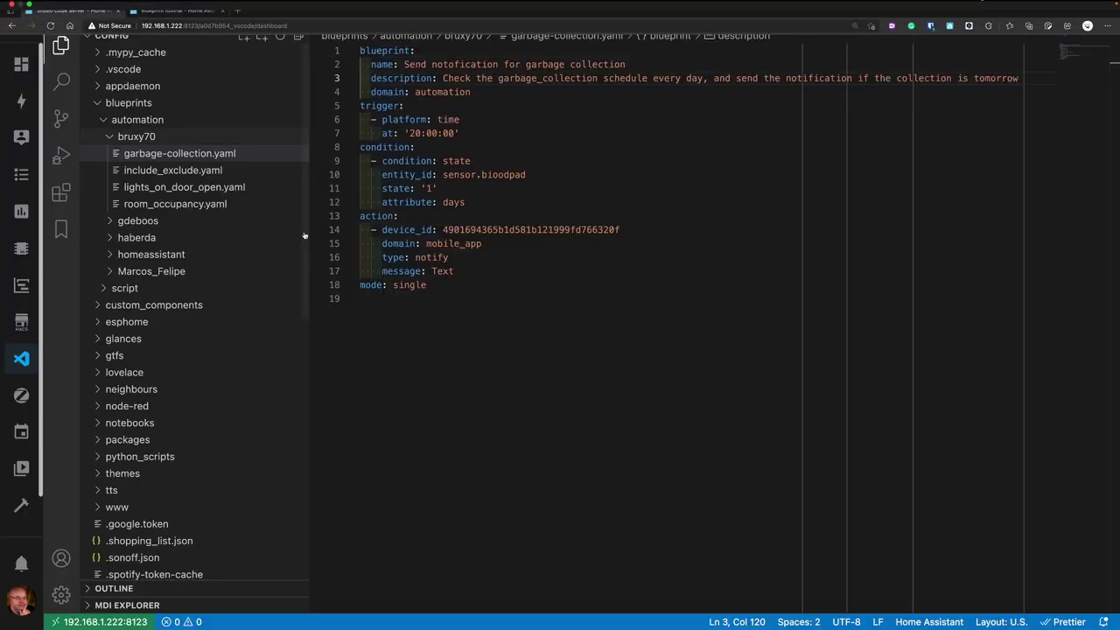
{"action": "key", "text": "Down"}
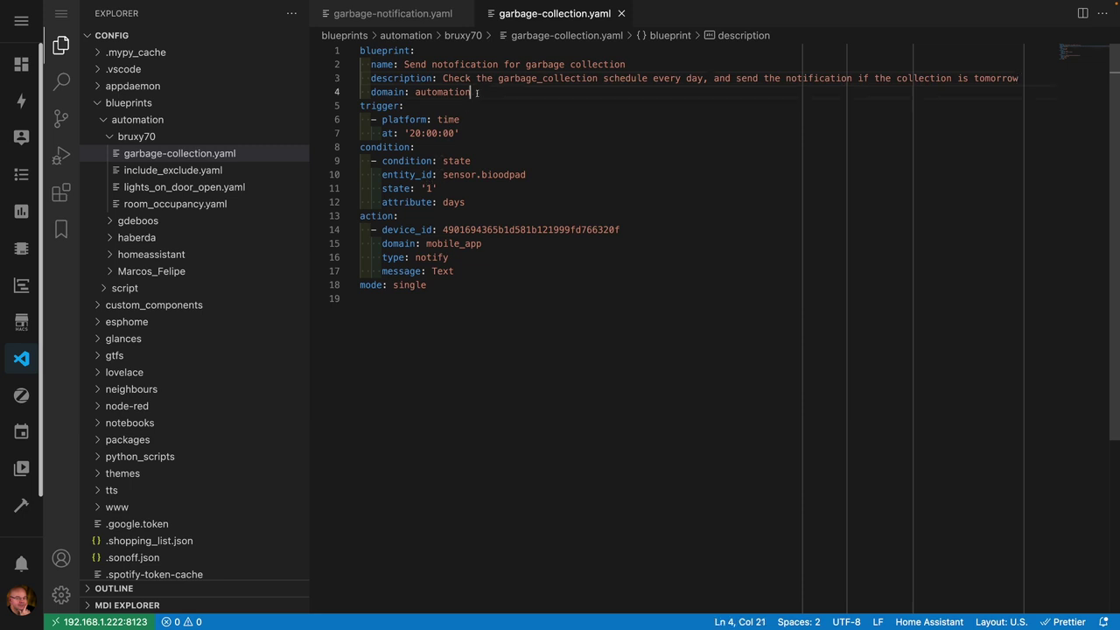
{"action": "key", "text": "Return"}
{"action": "type", "text": "inputs:"}
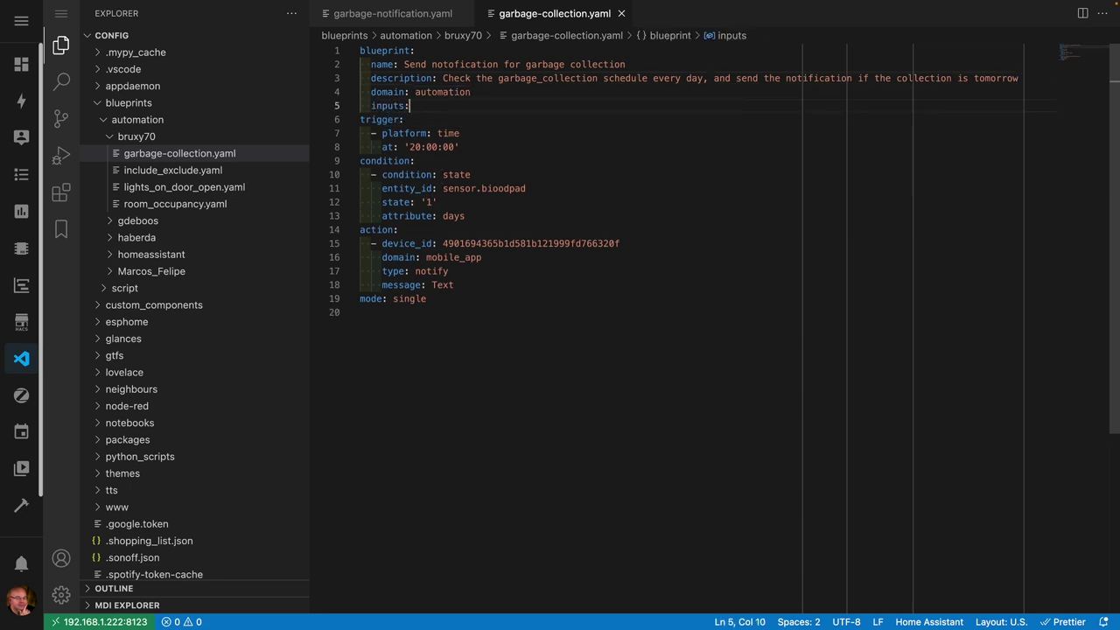
{"action": "key", "text": "Return"}
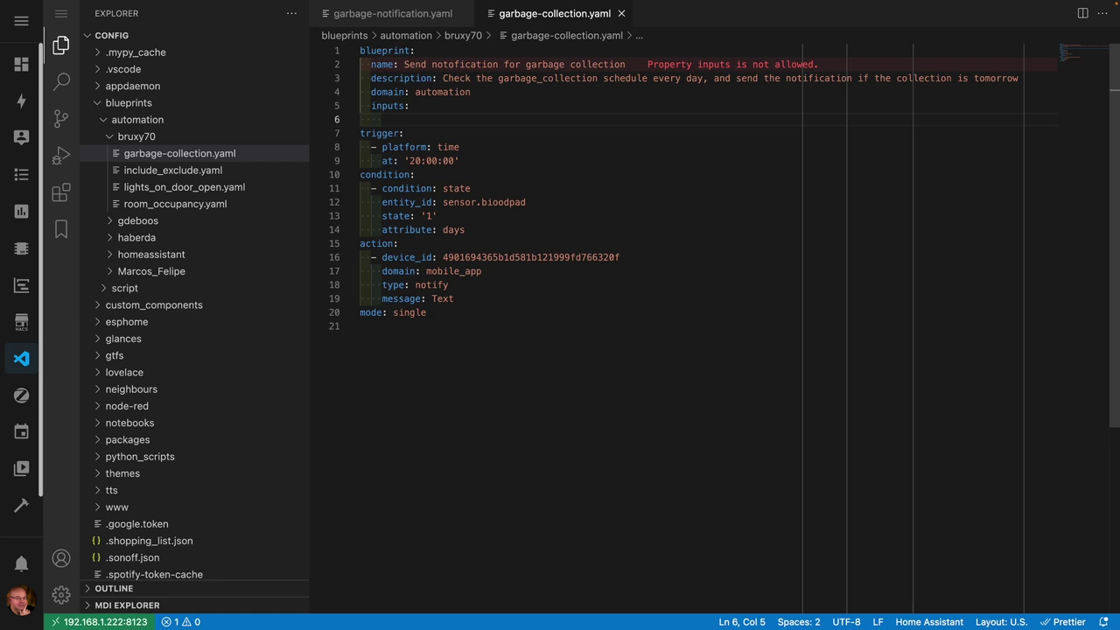
{"action": "type", "text": "notify_time:"}
Replace the fixed time in the trigger's "at" line with the copied input name notify_time.
{"action": "key", "text": "Left"}
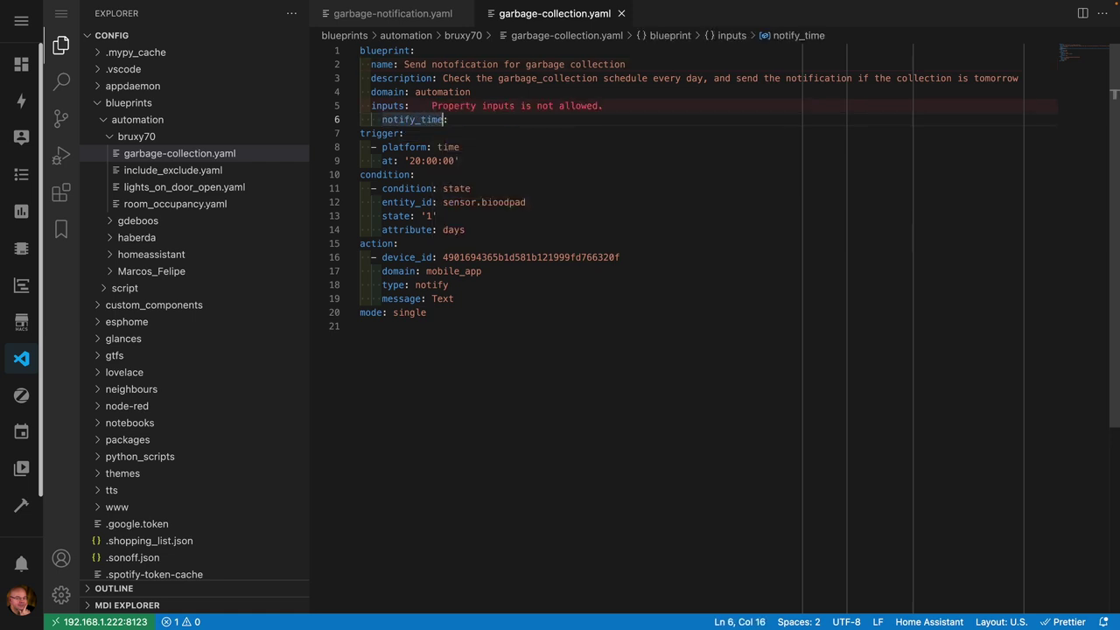
{"action": "key", "text": "ctrl+shift+Left"}
{"action": "key", "text": "ctrl+c"}
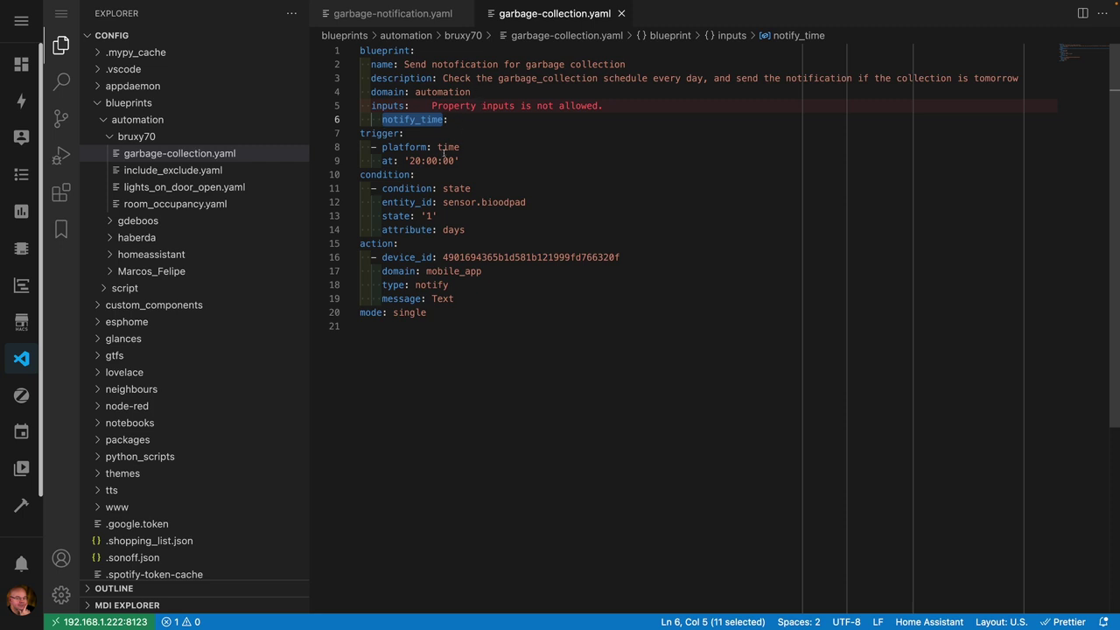
{"action": "left_click_drag", "start_coordinate": [405, 161], "coordinate": [462, 161]}
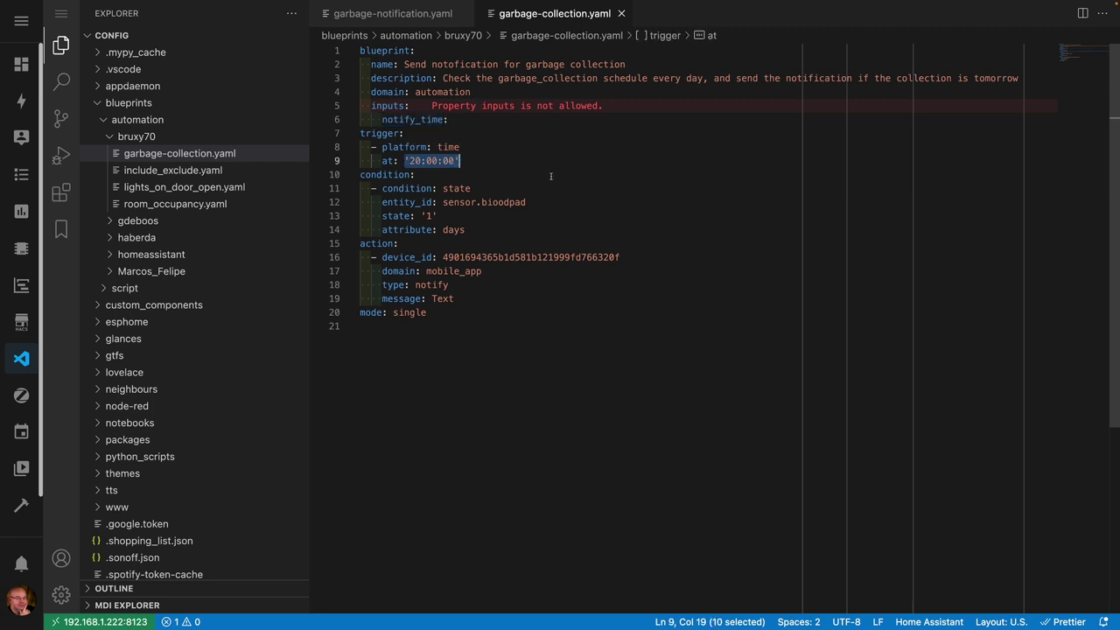
{"action": "key", "text": "ctrl+v"}
Add the input "garbage_collection_entity:" below notify_time and use its name as the condition's entity_id.
{"action": "left_click", "coordinate": [463, 119]}
{"action": "key", "text": "Return"}
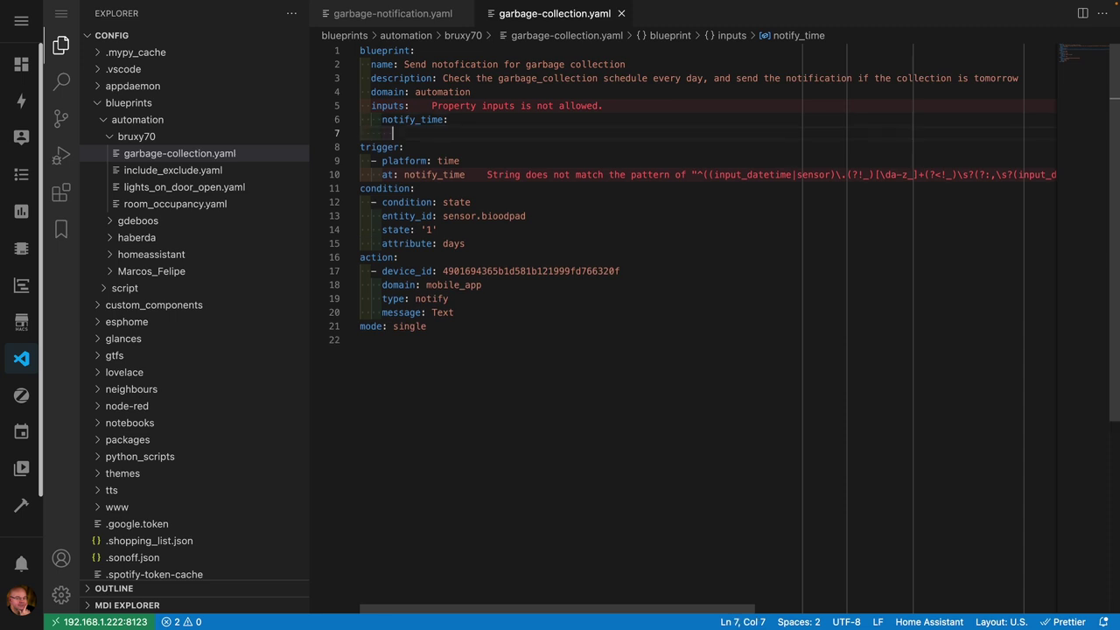
{"action": "key", "text": "BackSpace"}
{"action": "type", "text": "garbage_collection_entity:"}
{"action": "key", "text": "Left"}
{"action": "key", "text": "shift+Home"}
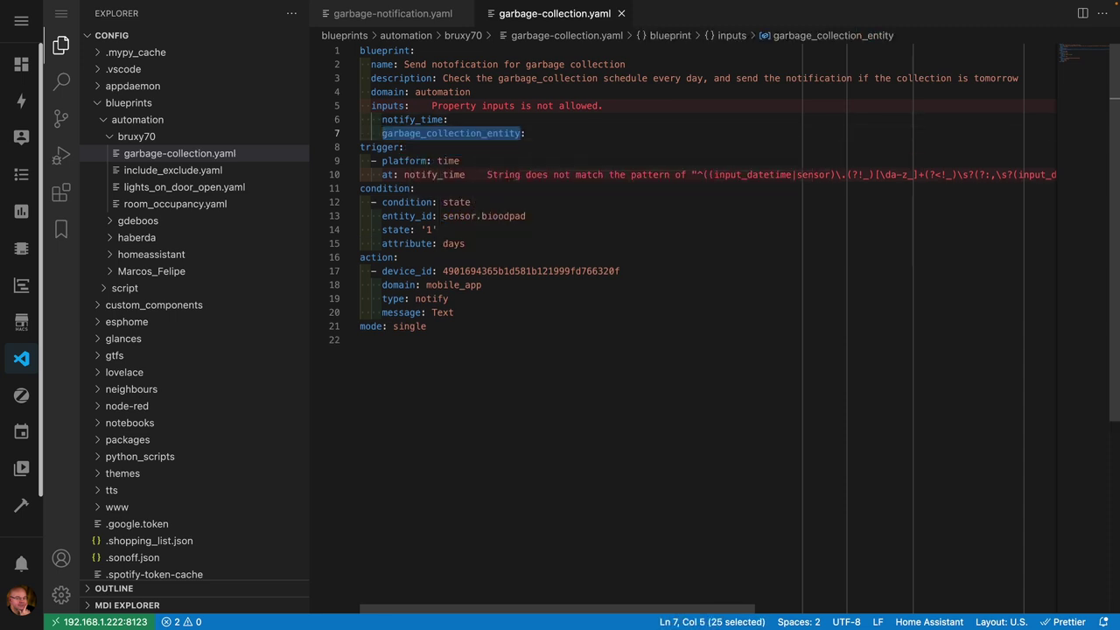
{"action": "left_click_drag", "start_coordinate": [442, 216], "coordinate": [533, 216]}
{"action": "type", "text": "garbage_collection_entity"}
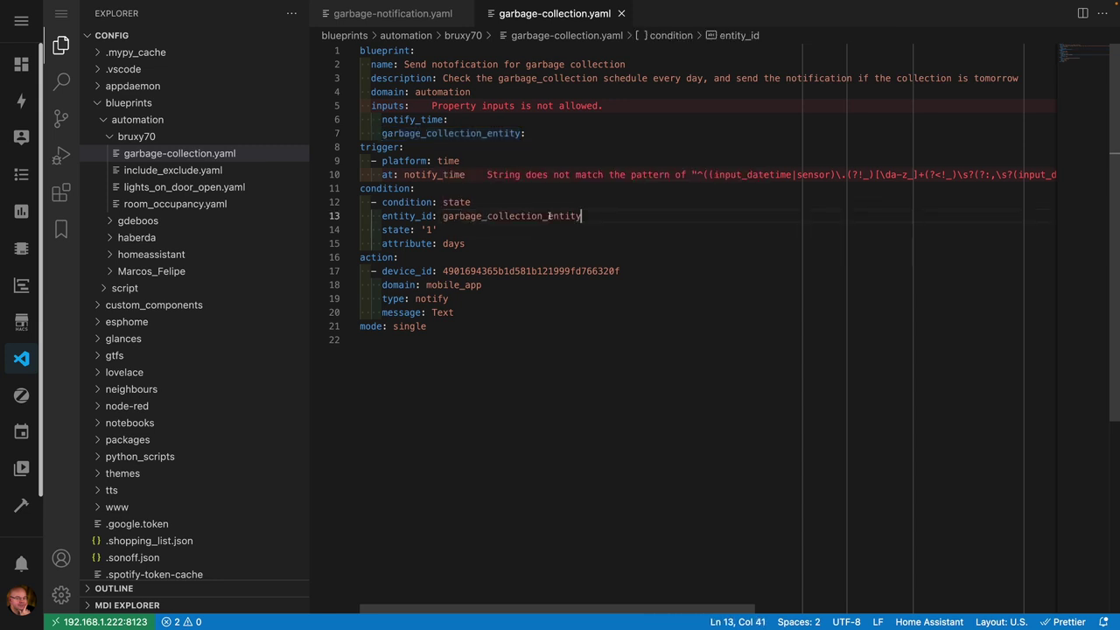
Put the !input tag before notify_time in the trigger and before garbage_collection_entity in the condition.
{"action": "left_click", "coordinate": [407, 175]}
{"action": "type", "text": "!input"}
{"action": "left_click", "coordinate": [442, 216]}
{"action": "type", "text": "!input"}
{"action": "key", "text": "Down"}
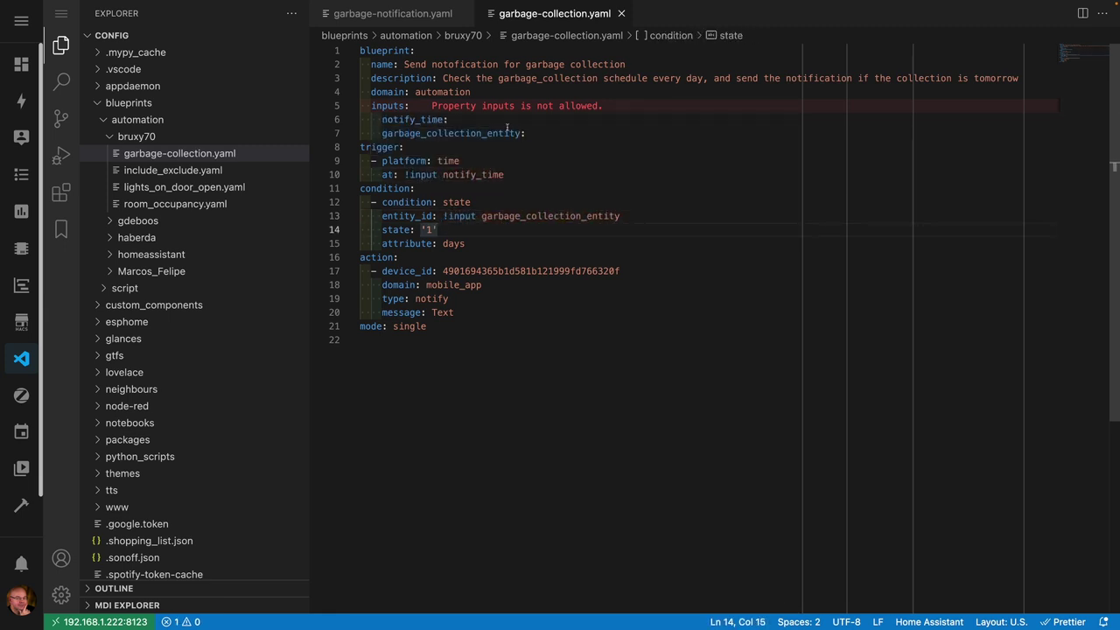
Add the input "notification_device:" and replace the action's device_id value with "!input notification_device".
{"action": "left_click", "coordinate": [526, 133]}
{"action": "key", "text": "Return"}
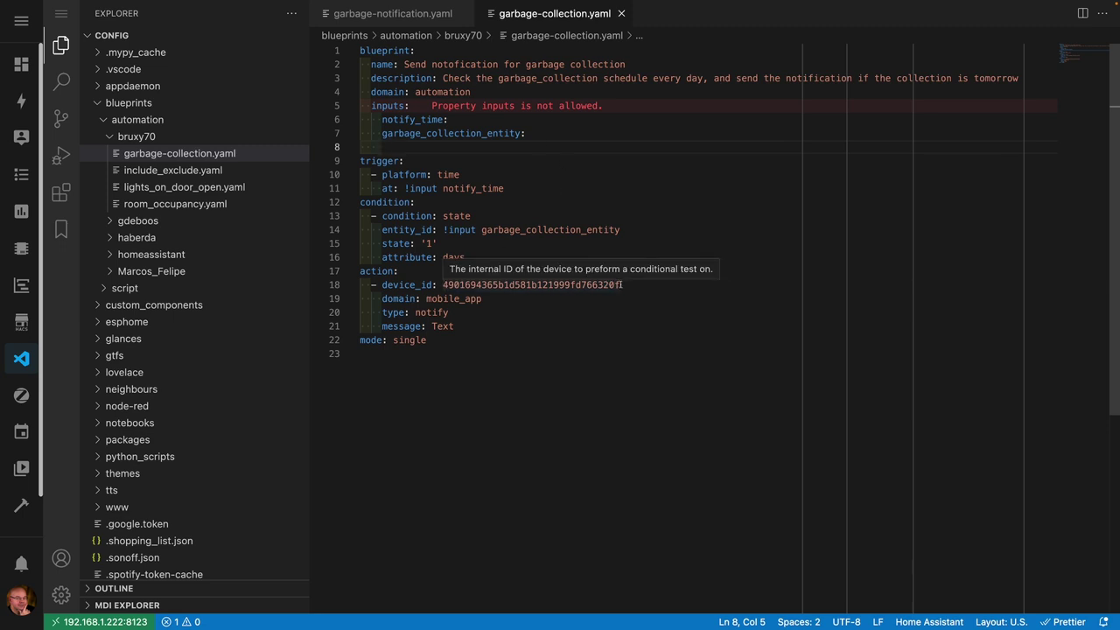
{"action": "type", "text": "notification_device:"}
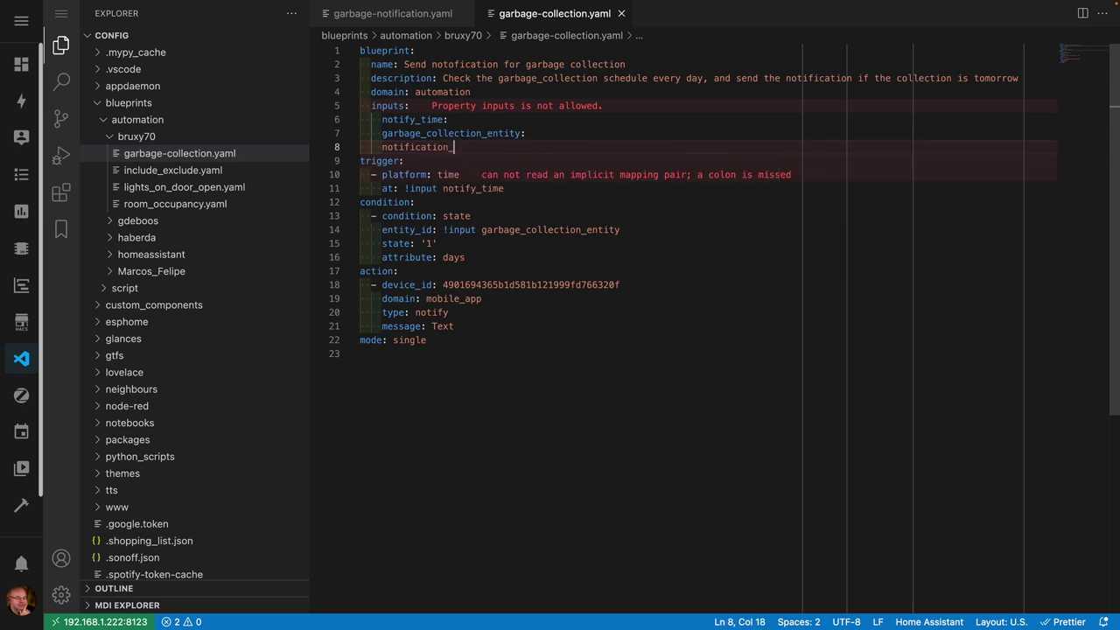
{"action": "key", "text": "ctrl+s"}
{"action": "key", "text": "Left"}
{"action": "key", "text": "shift+Home"}
{"action": "key", "text": "ctrl+c"}
{"action": "double_click", "coordinate": [473, 284]}
{"action": "type", "text": "!input"}
{"action": "key", "text": "ctrl+v"}
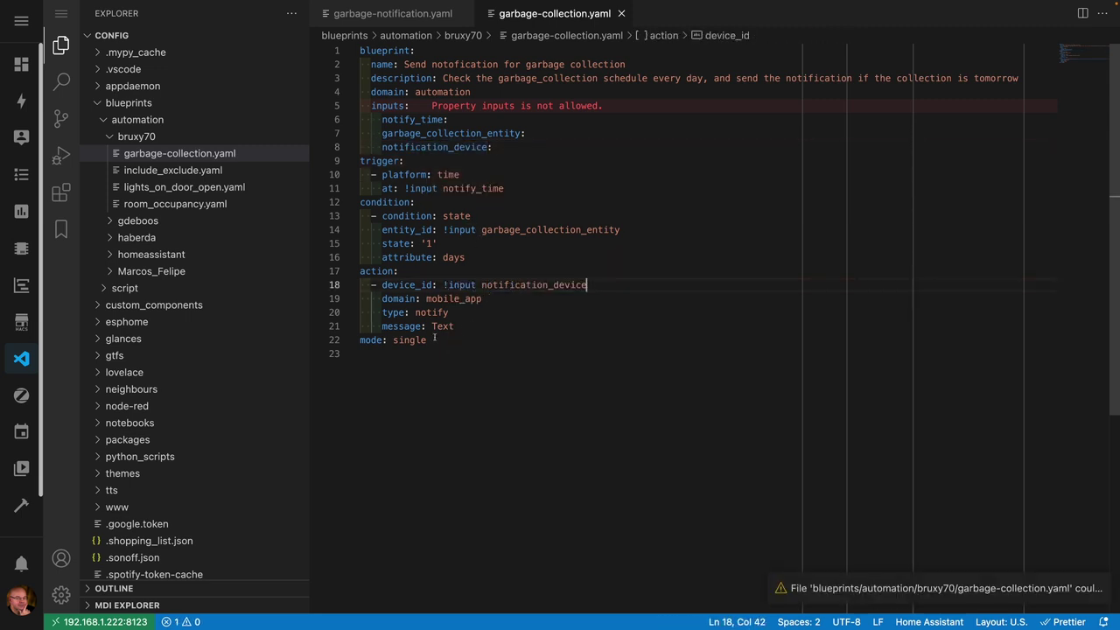
Add the input "notification_text:" and replace the action's message text with "!input notification_text".
{"action": "left_click", "coordinate": [515, 147]}
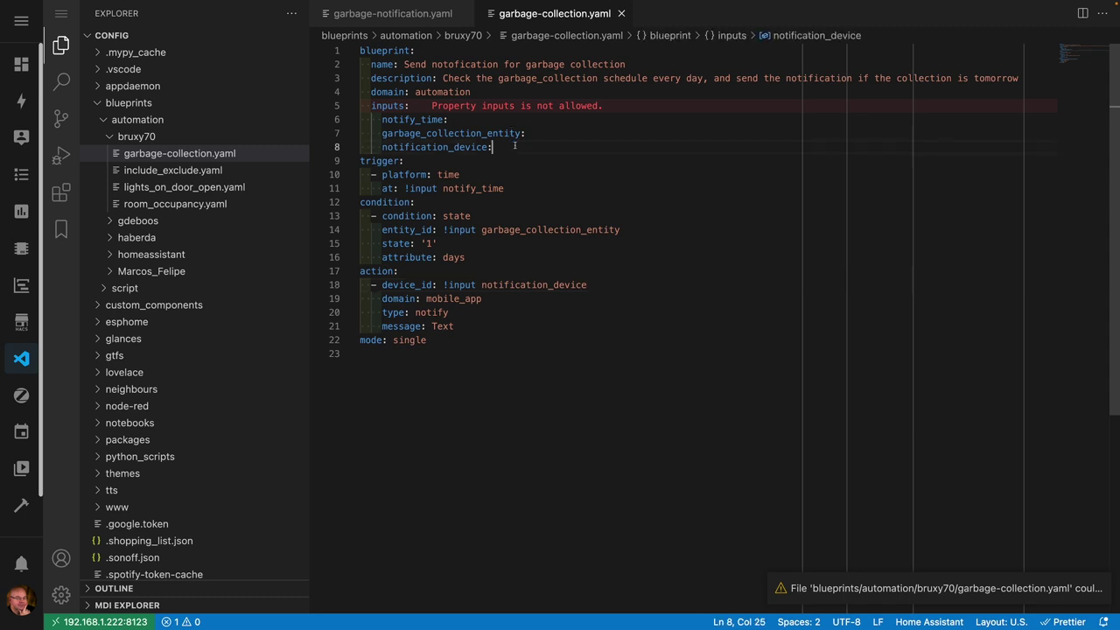
{"action": "key", "text": "Return"}
{"action": "type", "text": "notification_text:"}
{"action": "key", "text": "Left"}
{"action": "key", "text": "shift+Home"}
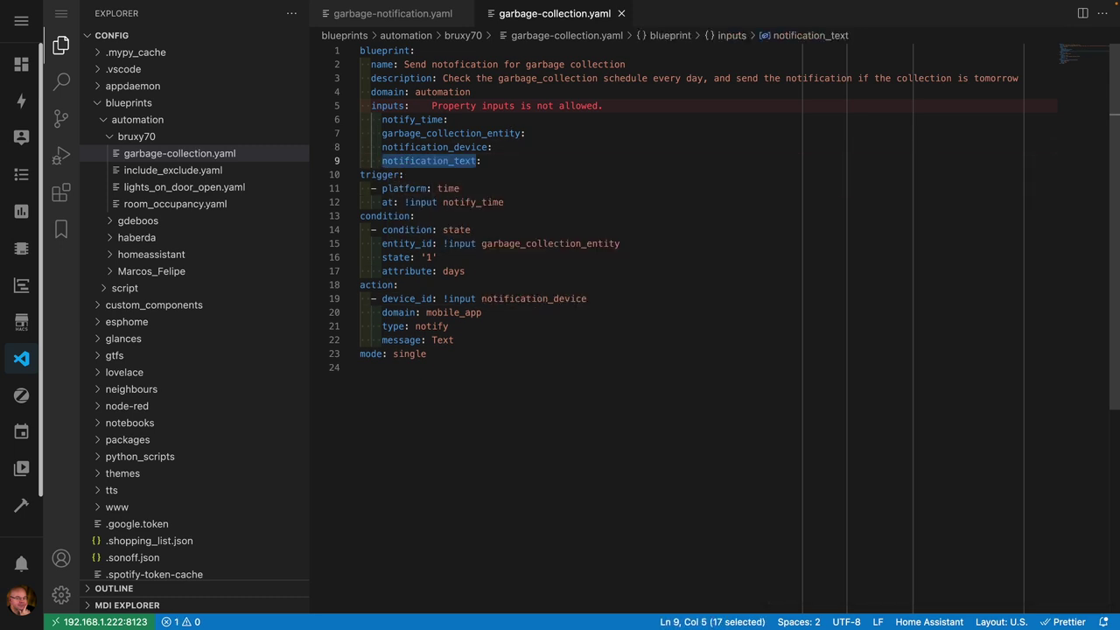
{"action": "double_click", "coordinate": [442, 340]}
{"action": "type", "text": "!input"}
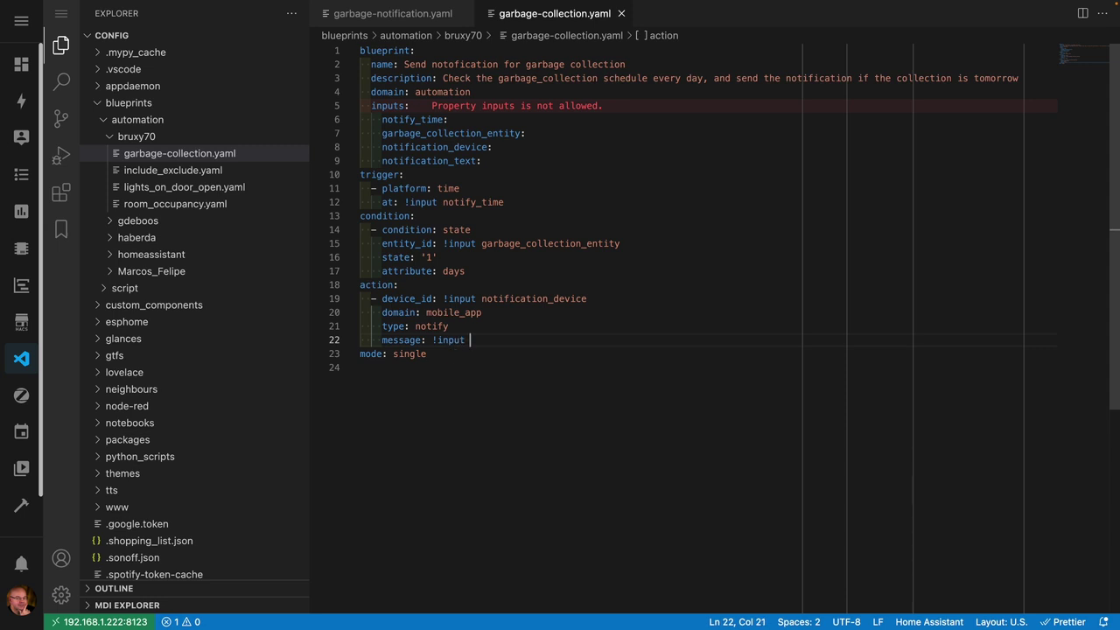
{"action": "key", "text": "ctrl+v"}
{"action": "left_click", "coordinate": [450, 325]}
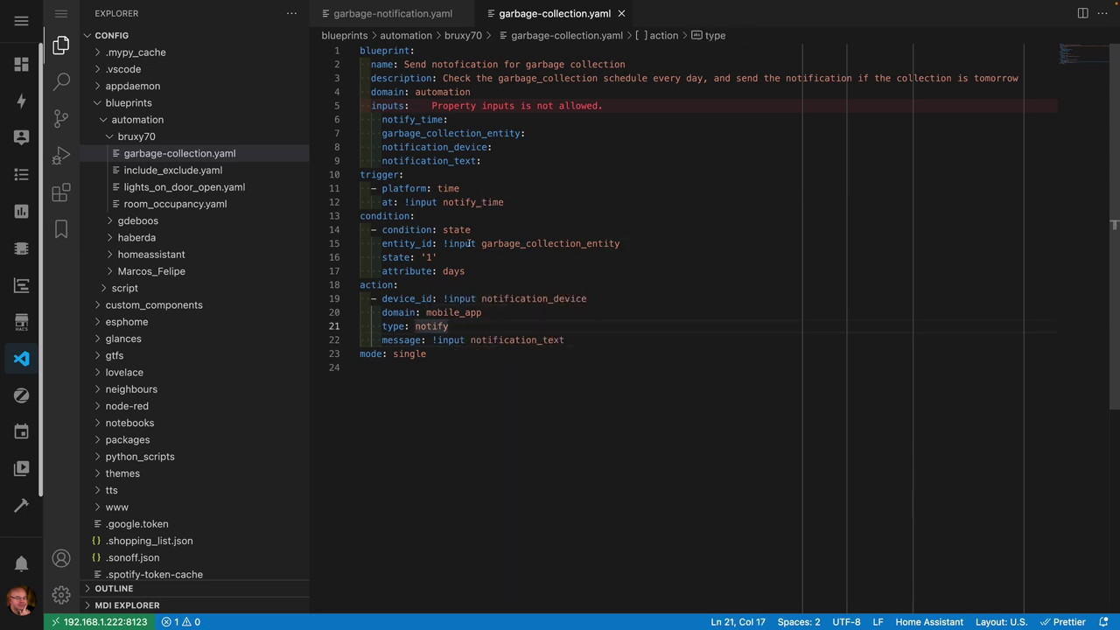
{"action": "left_click", "coordinate": [461, 121]}
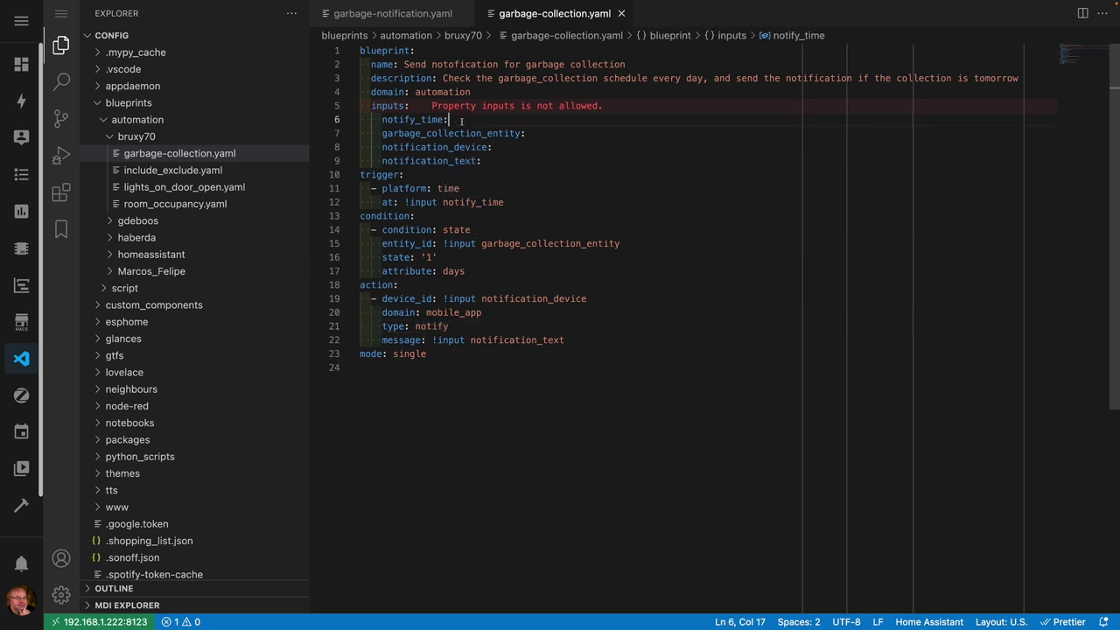
Rename the blueprint's "inputs" key to "input".
{"action": "key", "text": "Down"}
{"action": "key", "text": "Down"}
{"action": "key", "text": "Down"}
{"action": "key", "text": "End"}
{"action": "left_click", "coordinate": [400, 105]}
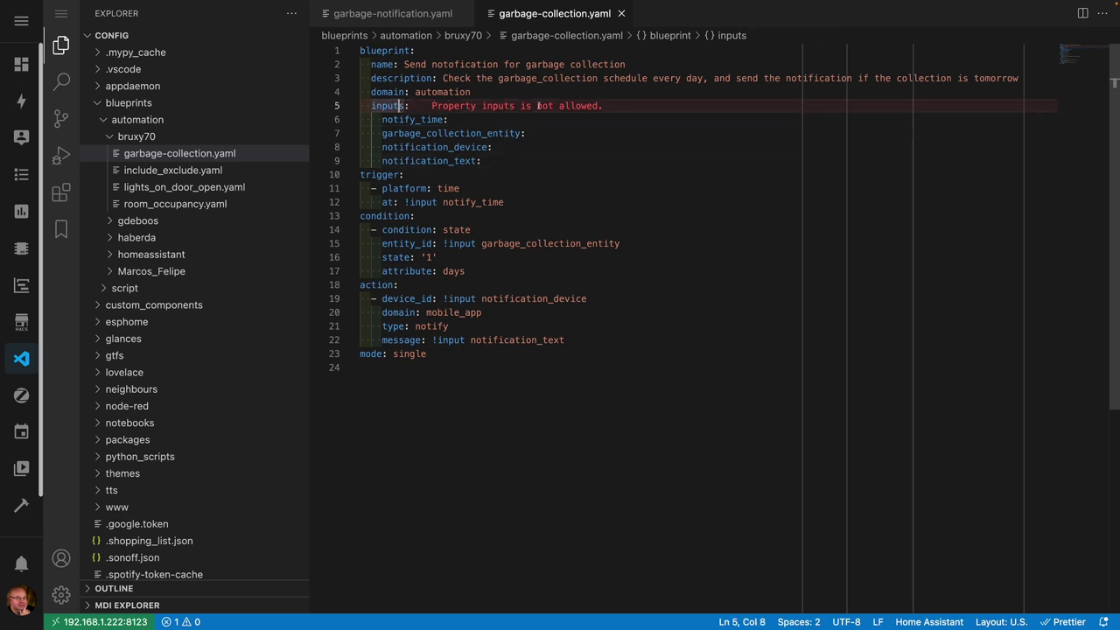
{"action": "key", "text": "Delete"}
{"action": "key", "text": "Down"}
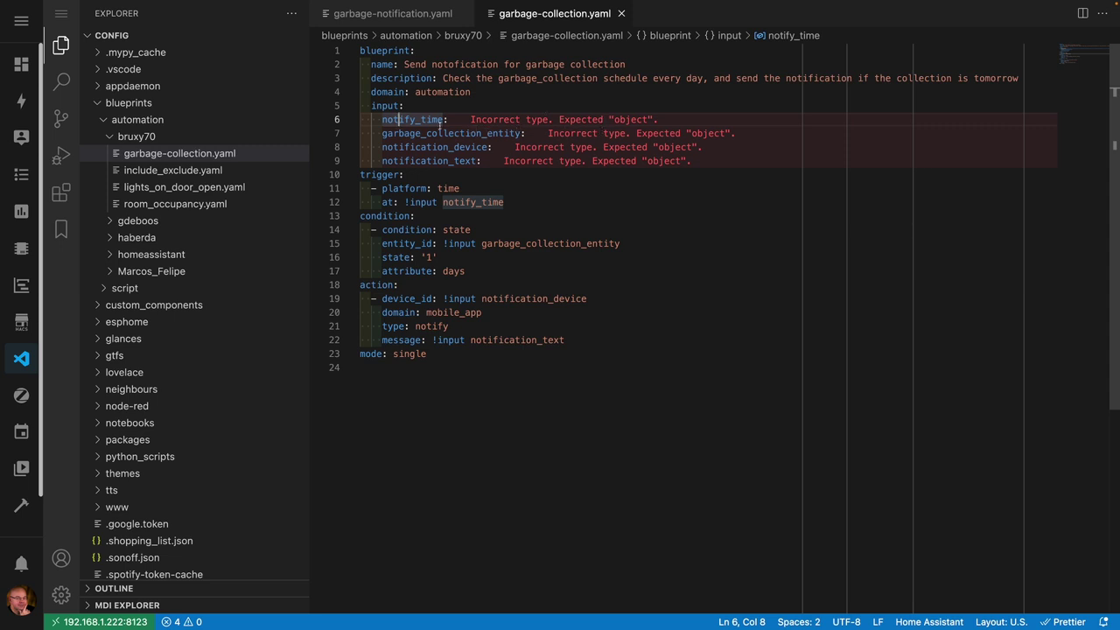
Consult the blueprint tutorial's section on adding user friendly names to the inputs, then return to garbage-collection.yaml.
{"action": "left_click", "coordinate": [453, 119]}
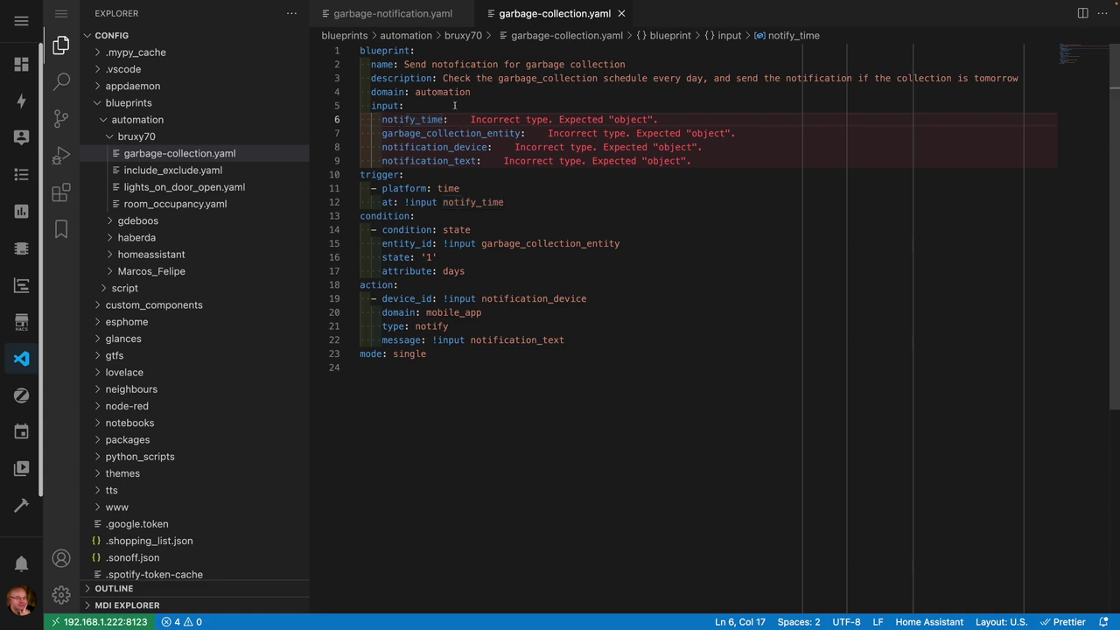
{"action": "mouse_move", "coordinate": [236, 2]}
{"action": "left_click", "coordinate": [189, 33]}
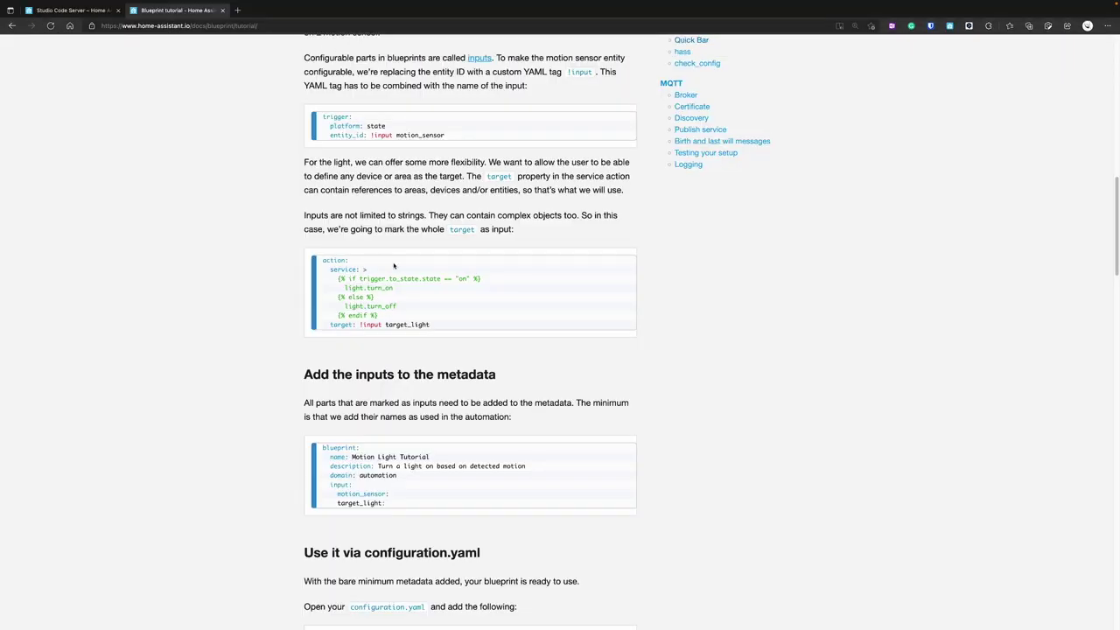
{"action": "scroll", "coordinate": [416, 328], "scroll_direction": "down", "scroll_amount": 5}
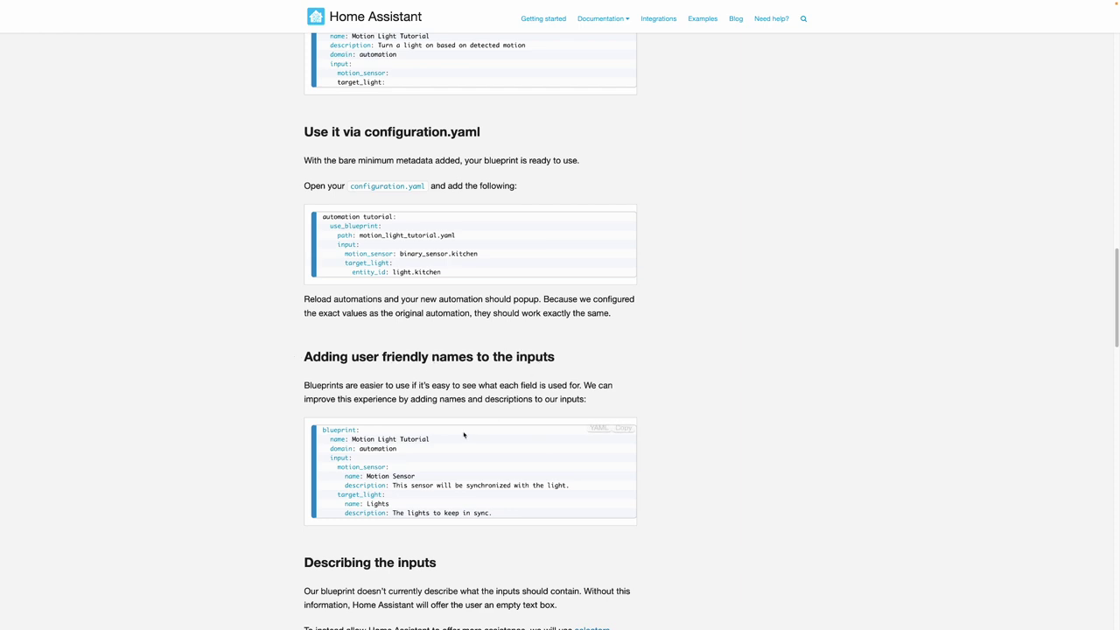
{"action": "left_click", "coordinate": [149, 14]}
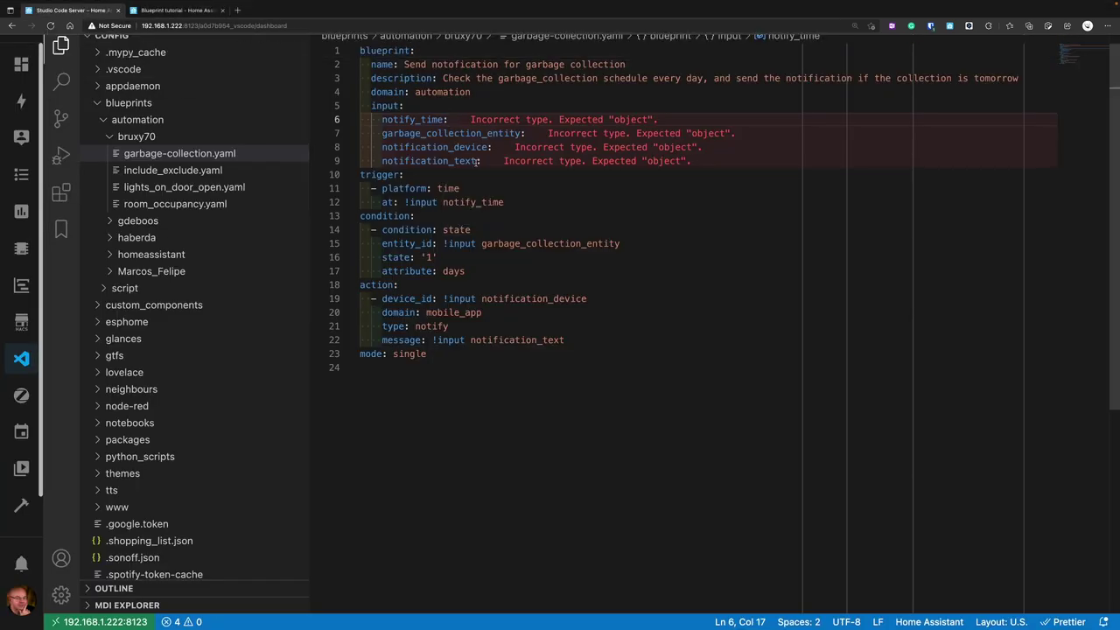
Add the name "Notification time" under the notify_time input.
{"action": "key", "text": "Return"}
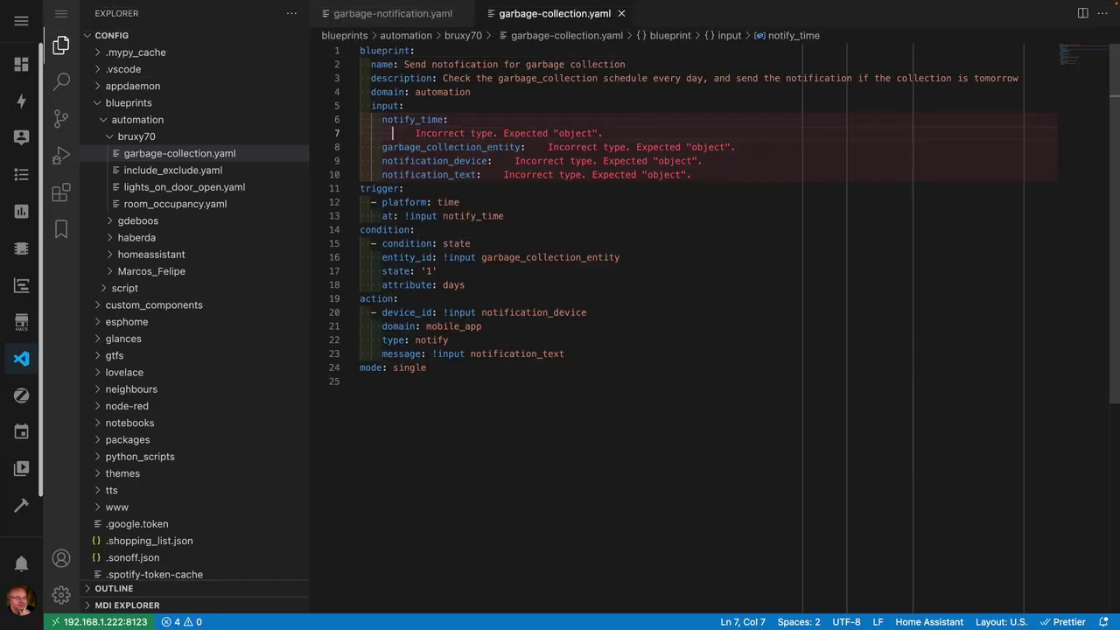
{"action": "type", "text": "name: "}
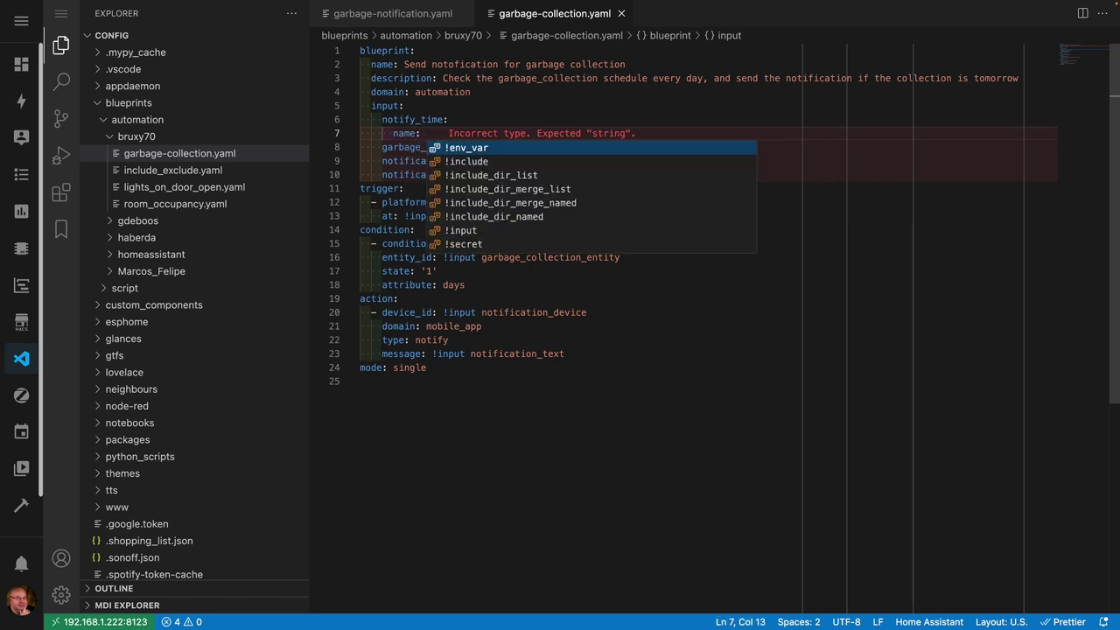
{"action": "type", "text": "Notification time"}
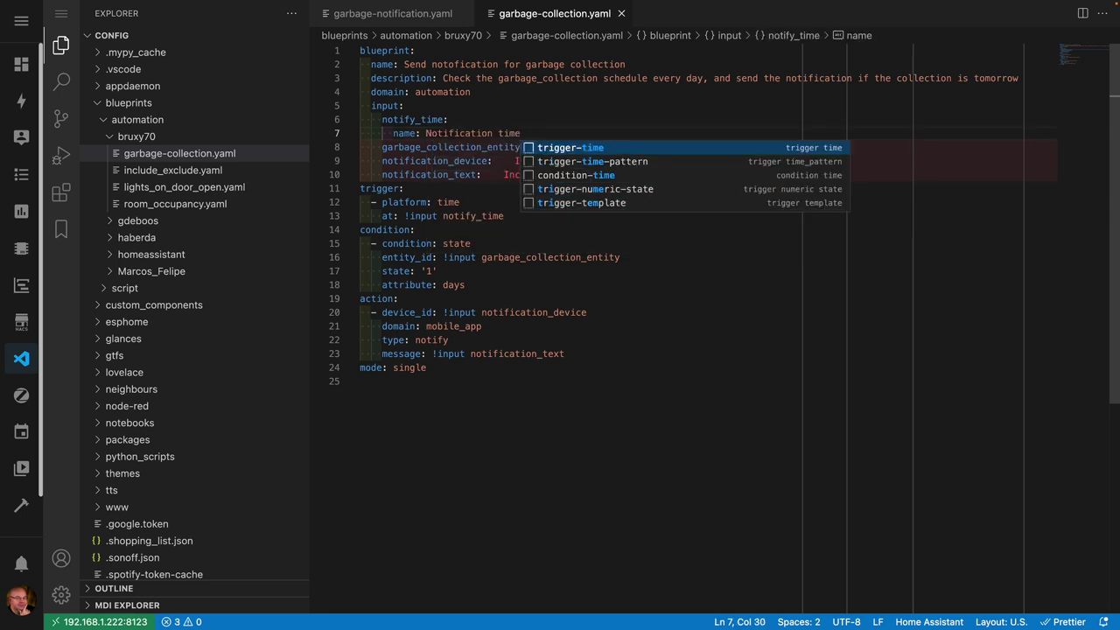
{"action": "key", "text": "Escape"}
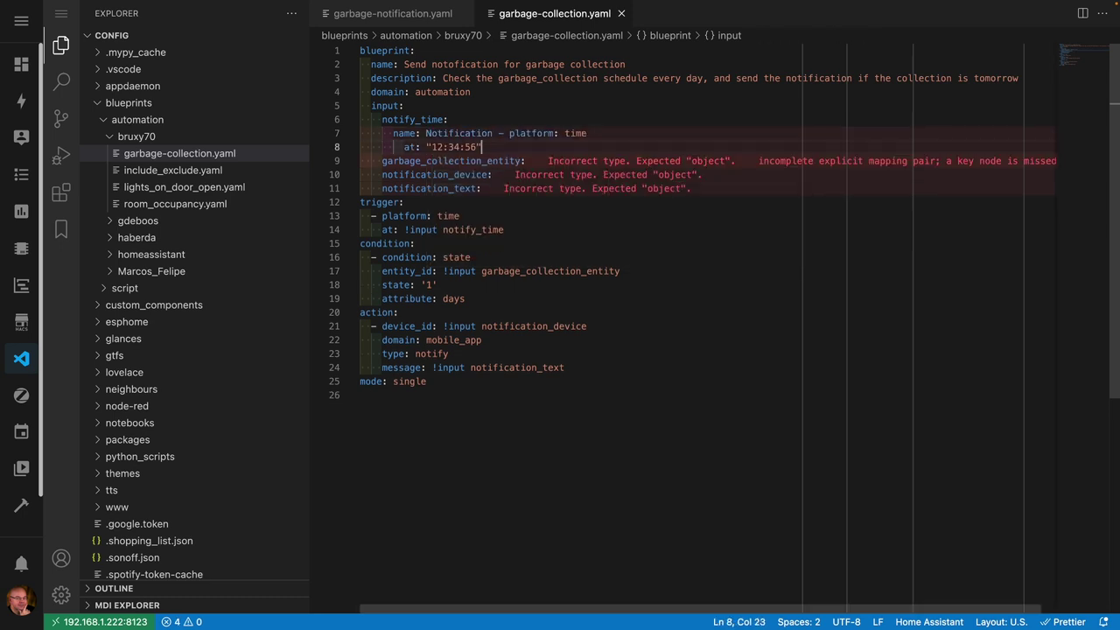
Give the notify_time input the description "Send the notification at this time, a day before teh collection date".
{"action": "key", "text": "Return"}
{"action": "type", "text": "description: "}
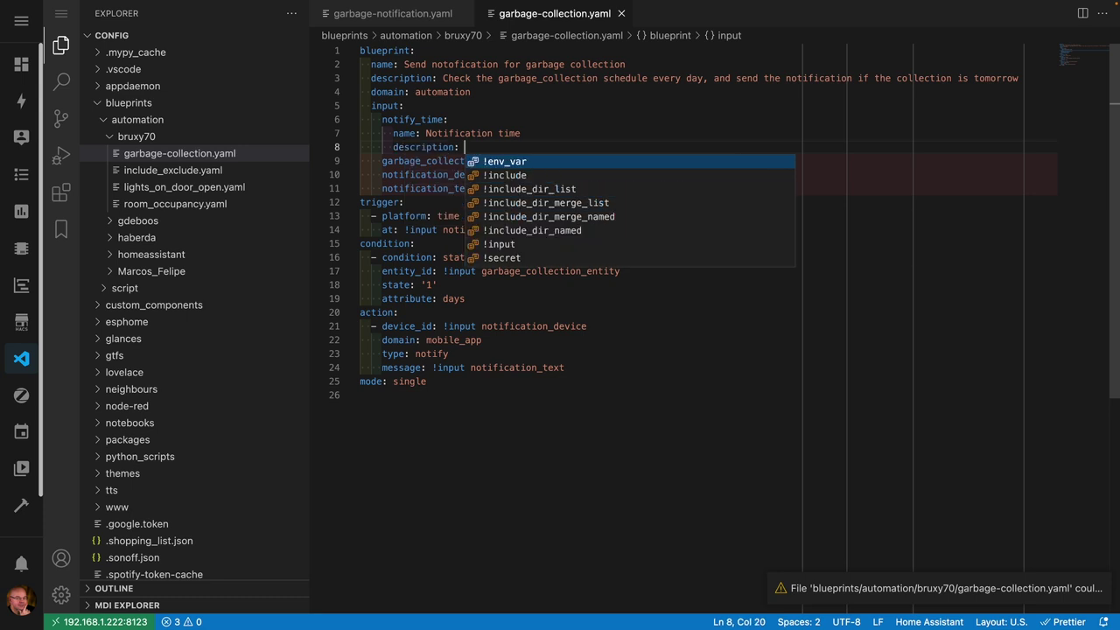
{"action": "type", "text": "Send teh notification at this tinm"}
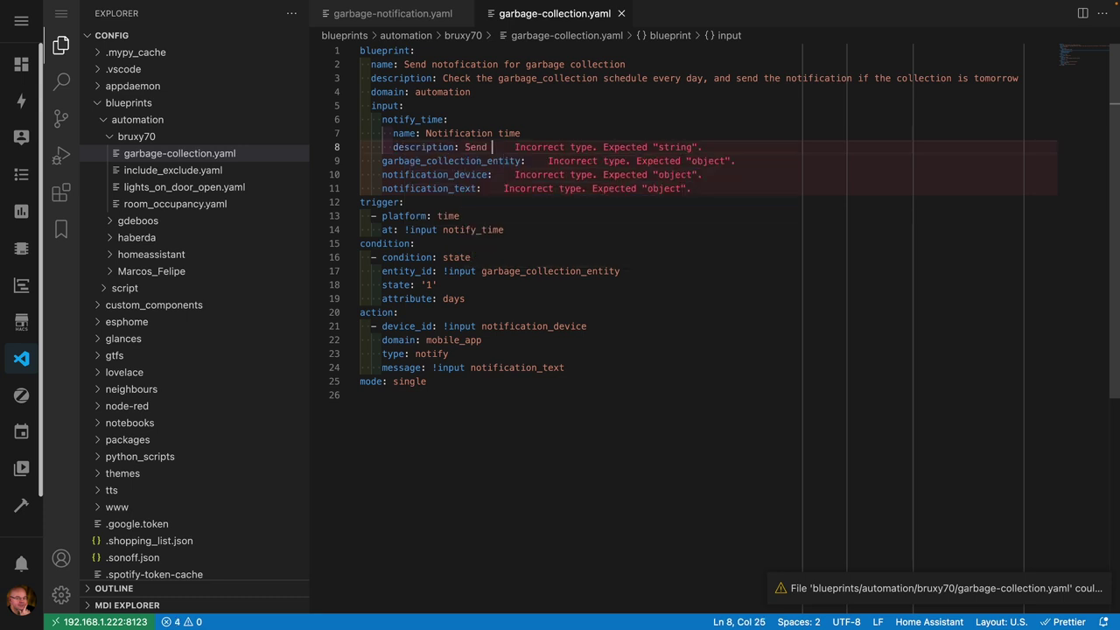
{"action": "key", "text": "BackSpace"}
{"action": "key", "text": "BackSpace"}
{"action": "type", "text": "me"}
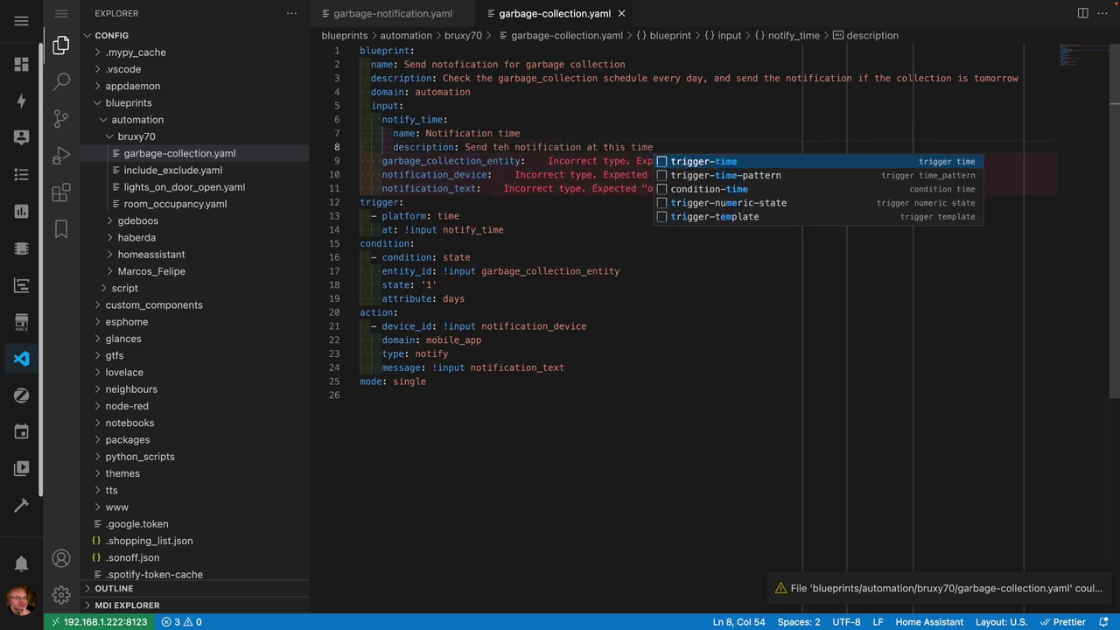
{"action": "type", "text": ", a day before teh collection date"}
{"action": "double_click", "coordinate": [500, 147]}
{"action": "type", "text": "the"}
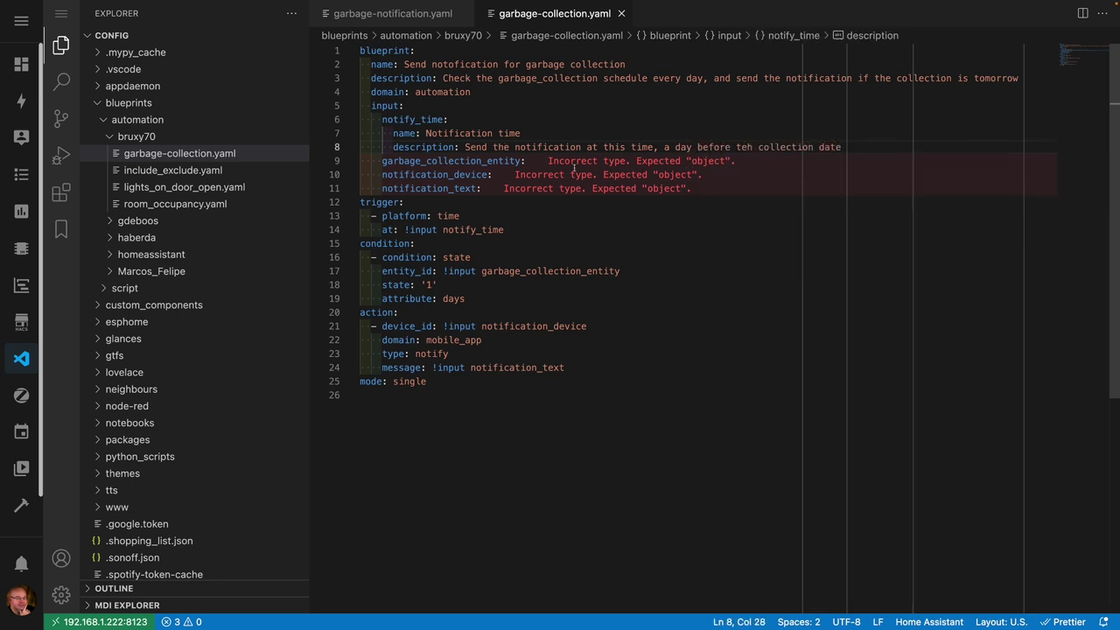
{"action": "left_click", "coordinate": [531, 162]}
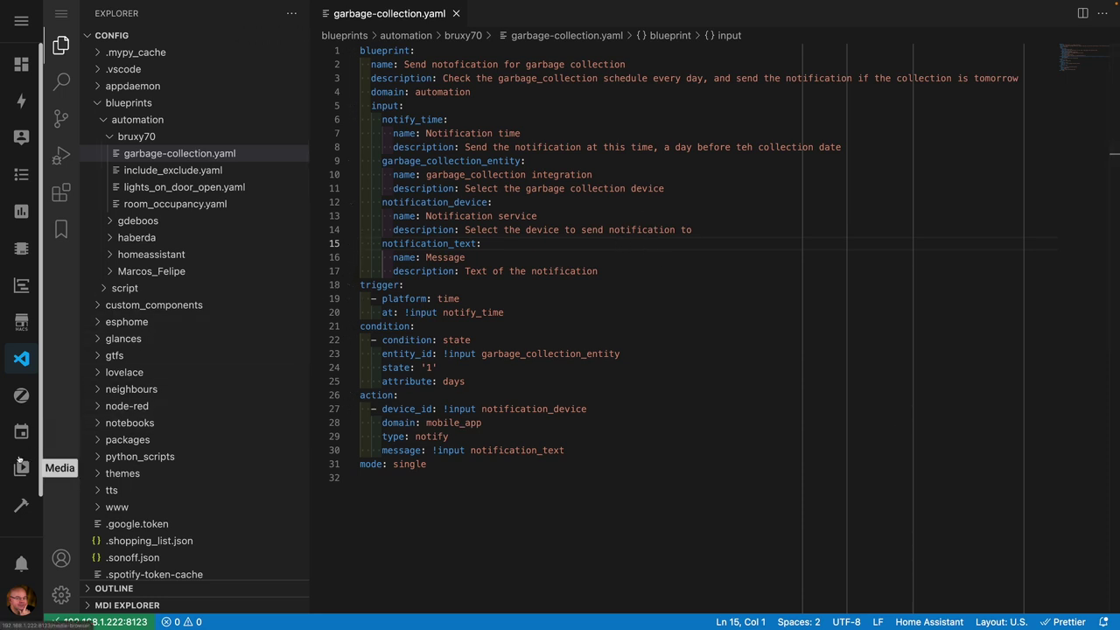
{"action": "scroll", "coordinate": [19, 460], "scroll_direction": "down", "scroll_amount": 1}
{"action": "left_click", "coordinate": [21, 508]}
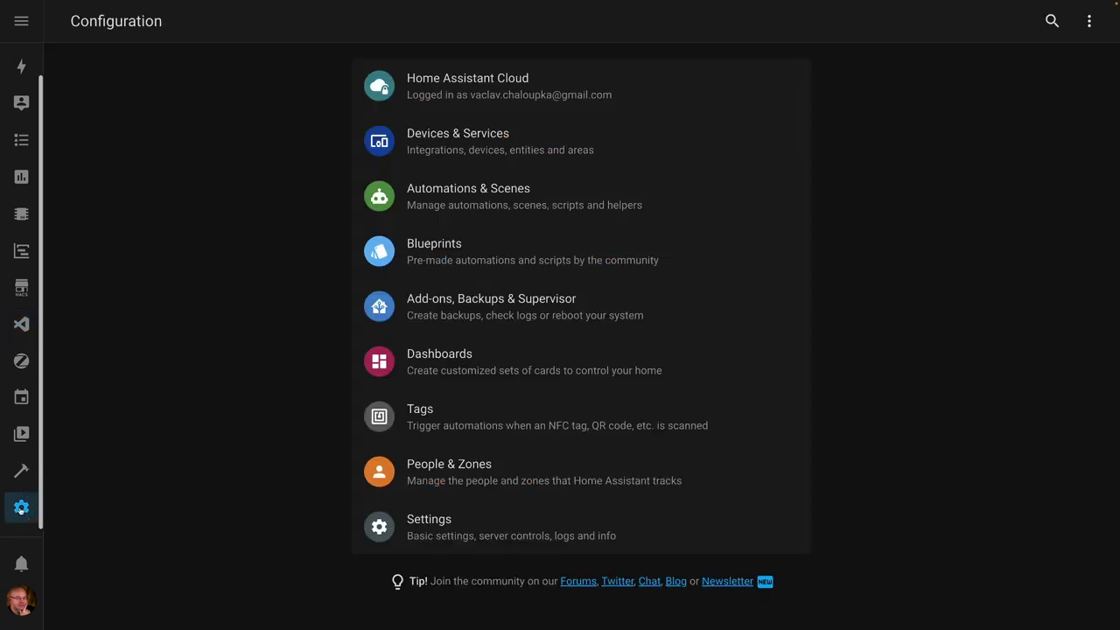
{"action": "left_click", "coordinate": [425, 523]}
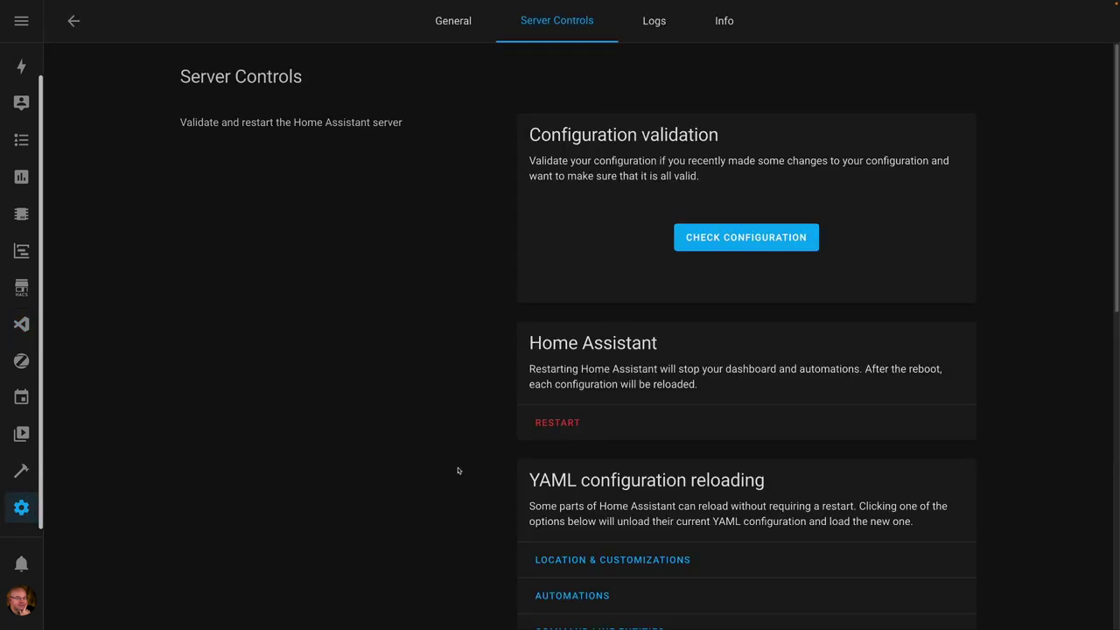
{"action": "left_click", "coordinate": [561, 593]}
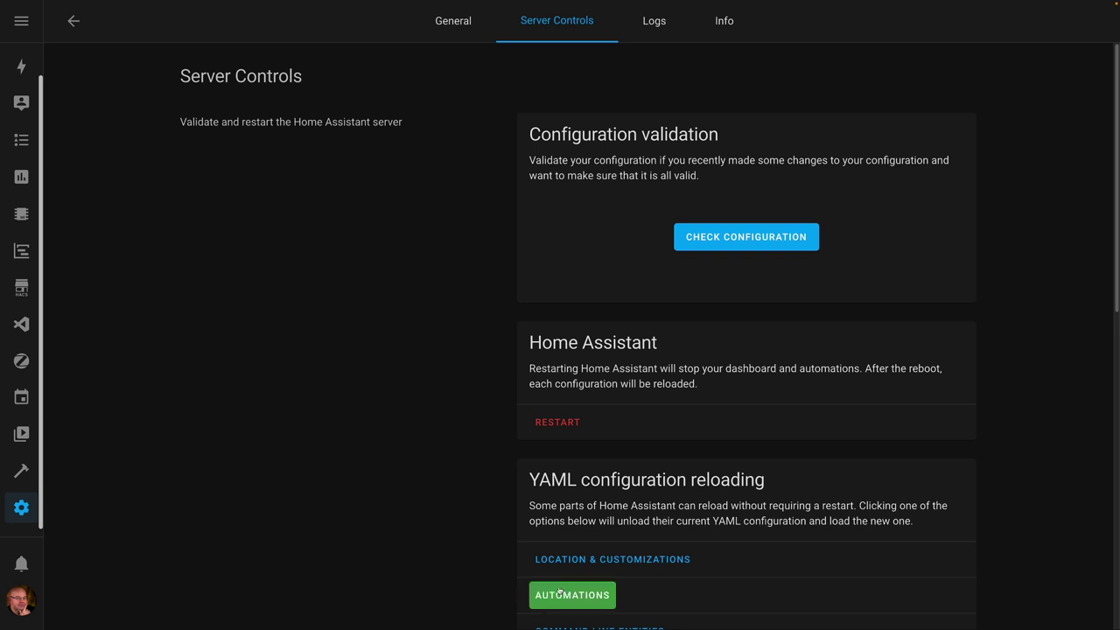
Open a new automation from the "Send notofication for garbage collection" blueprint, examine its input fields, and return to the blueprint list.
{"action": "left_click", "coordinate": [74, 20]}
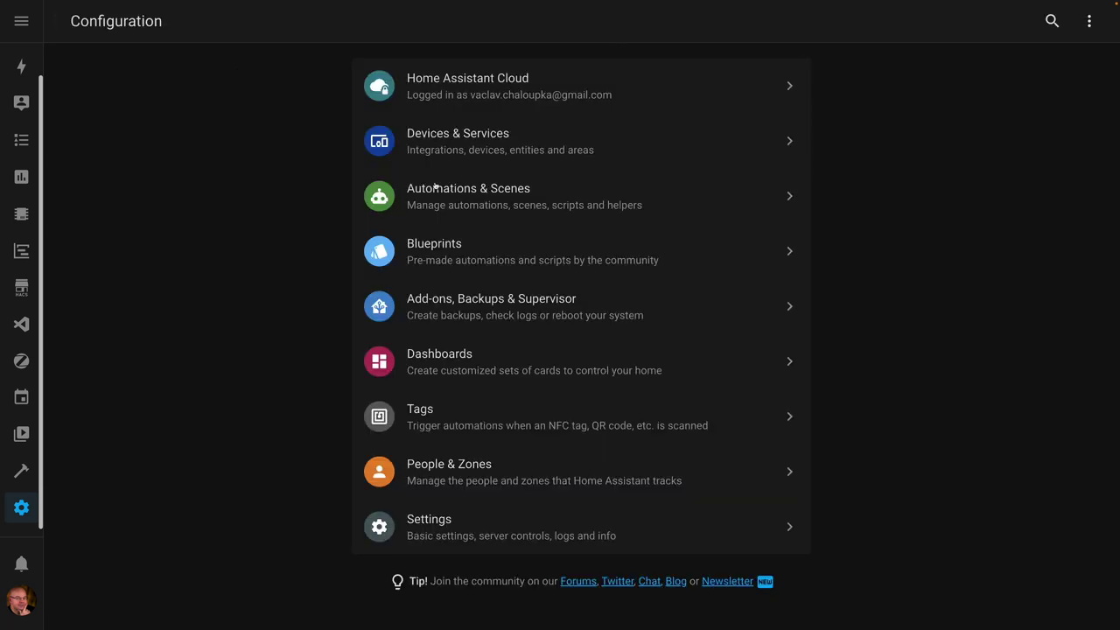
{"action": "left_click", "coordinate": [505, 260]}
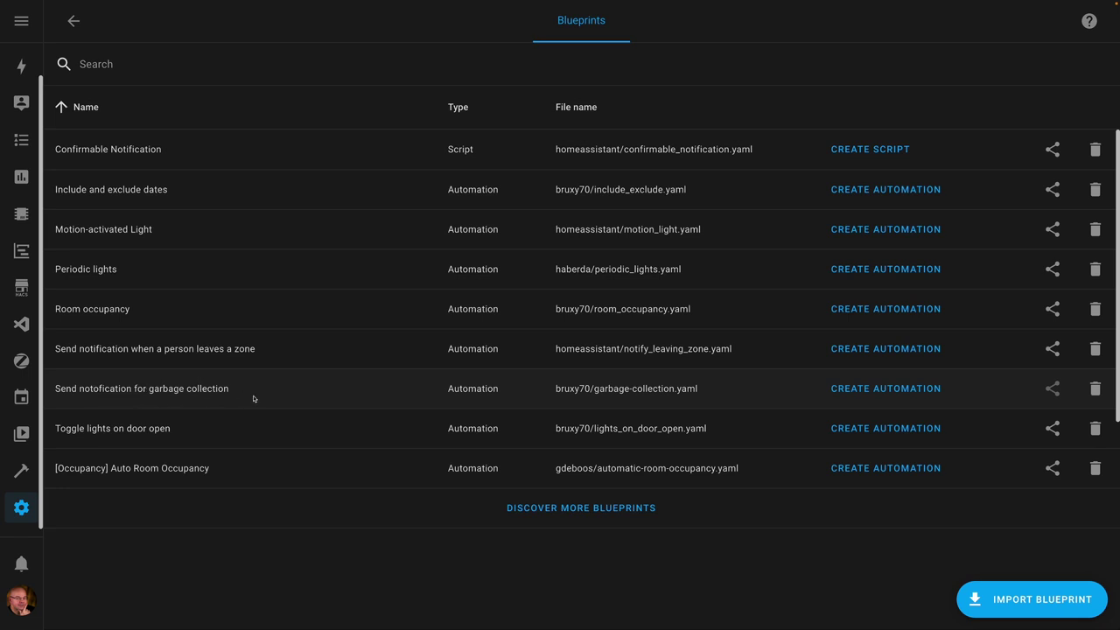
{"action": "left_click", "coordinate": [854, 396]}
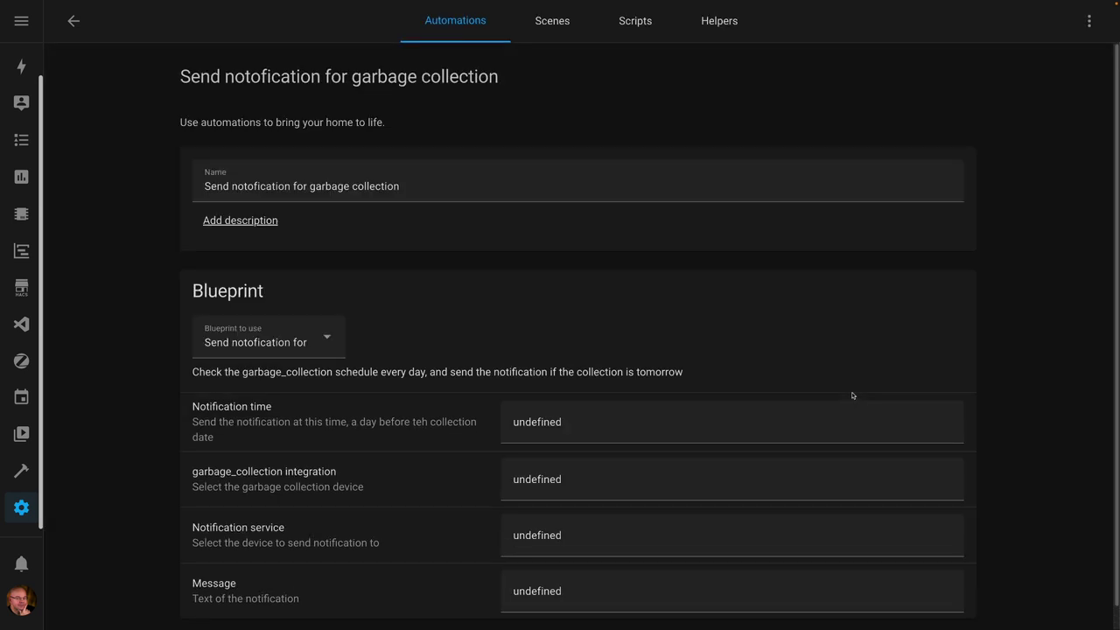
{"action": "scroll", "coordinate": [635, 355], "scroll_direction": "down", "scroll_amount": 1}
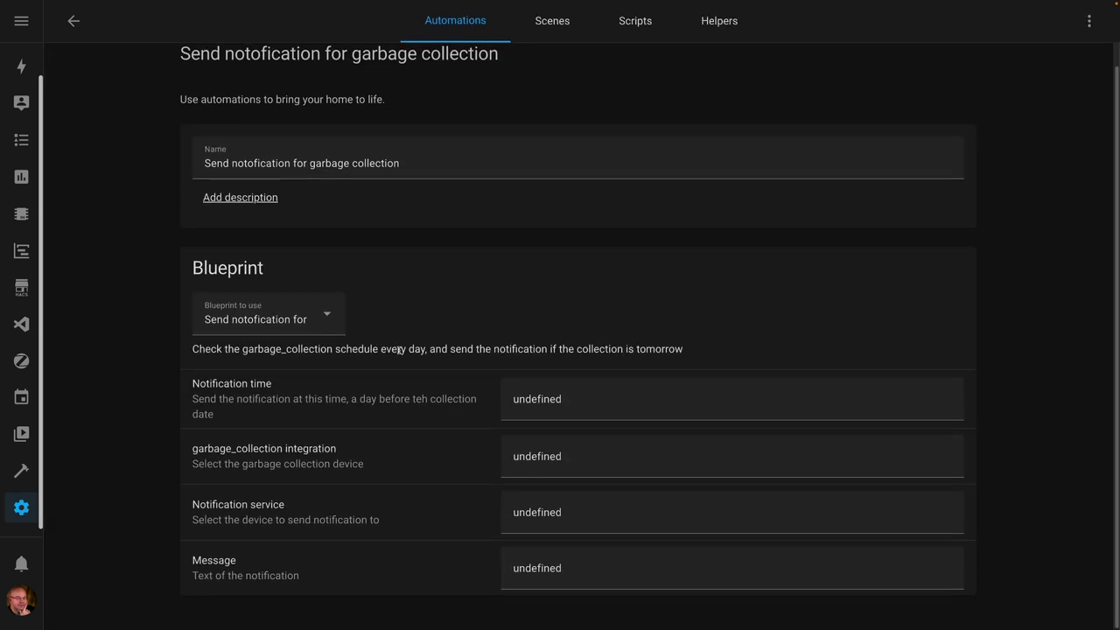
{"action": "left_click", "coordinate": [276, 321]}
{"action": "left_click", "coordinate": [112, 329]}
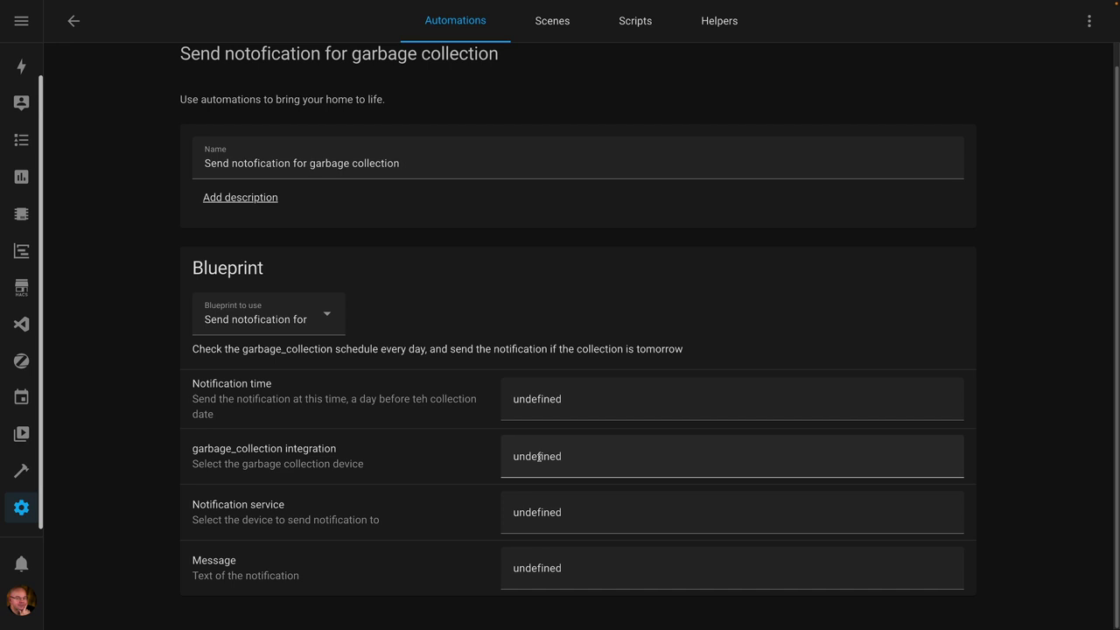
{"action": "left_click", "coordinate": [530, 523]}
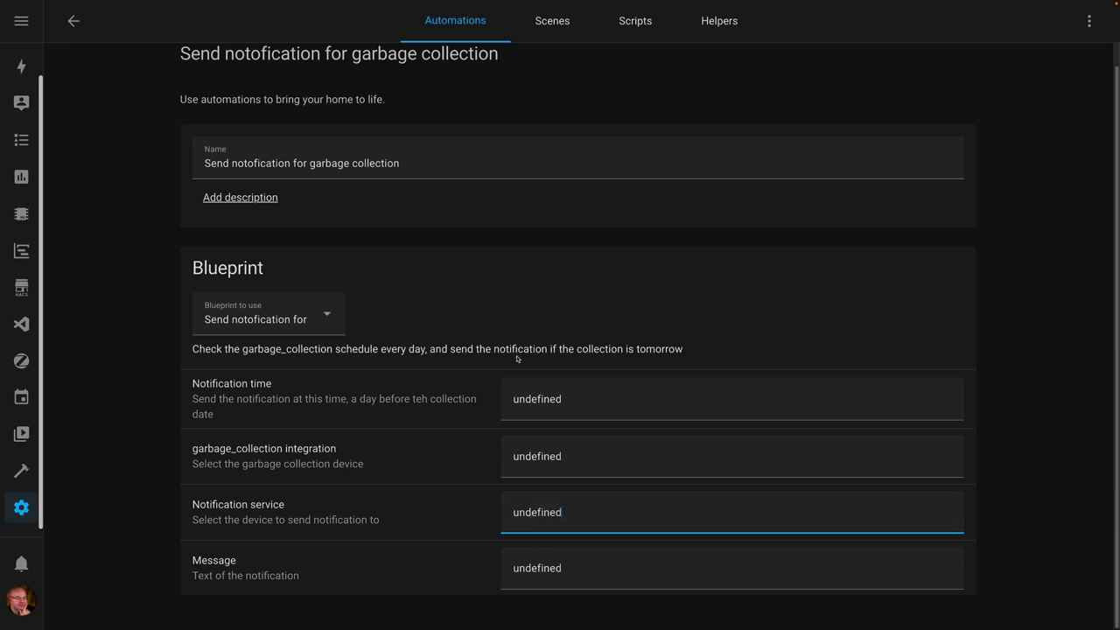
{"action": "left_click", "coordinate": [74, 21]}
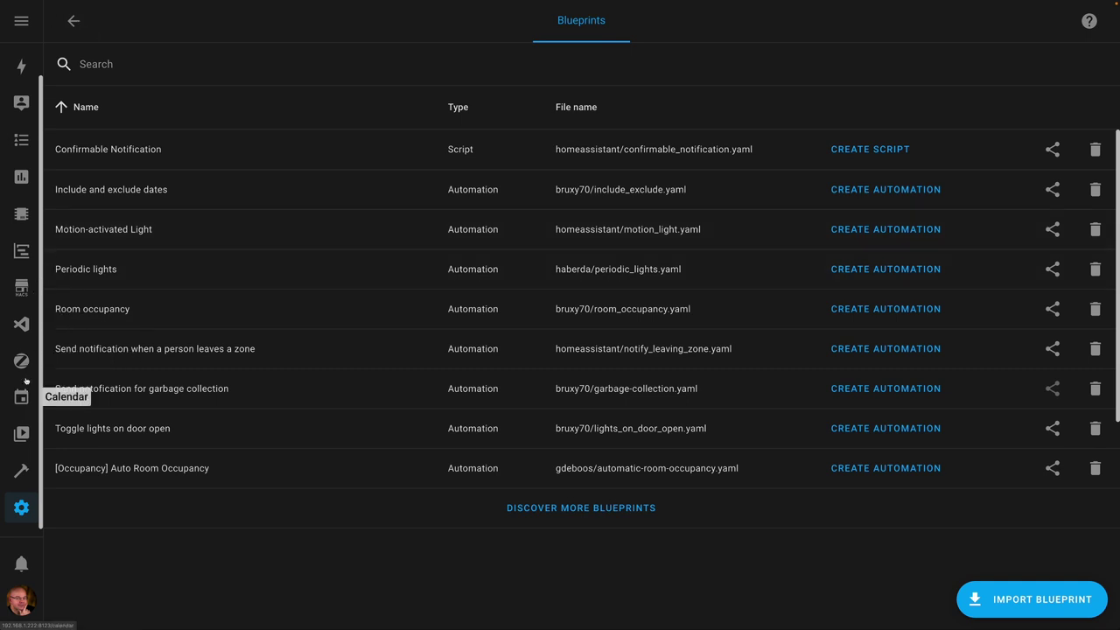
Reopen garbage-collection.yaml in the code editor and correct the blueprint name to "Send notification for garbage collection".
{"action": "left_click", "coordinate": [22, 324]}
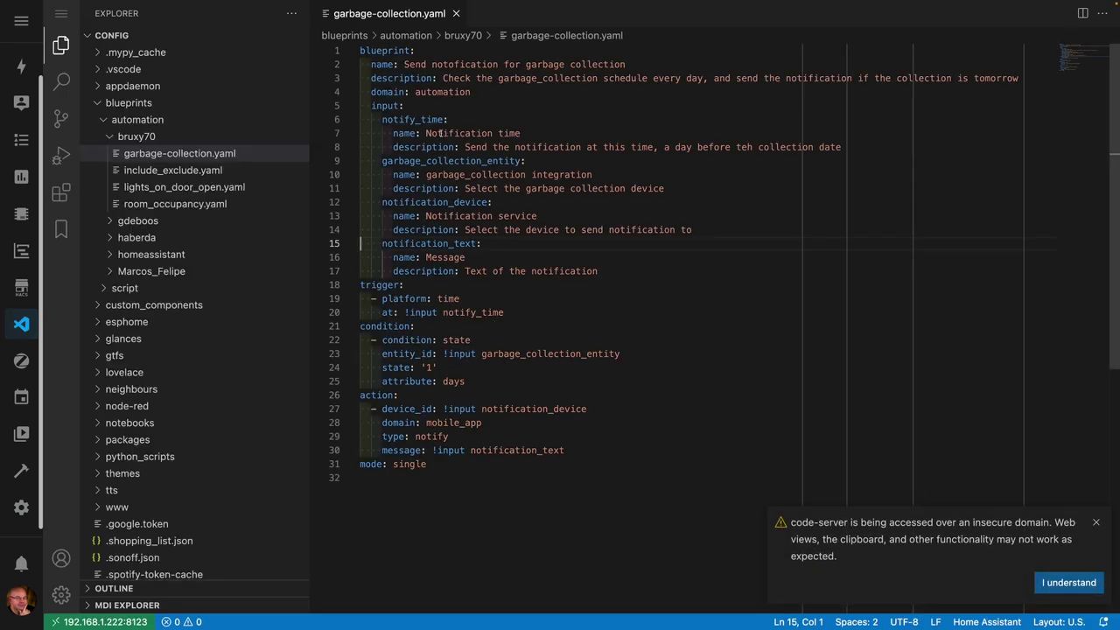
{"action": "left_click", "coordinate": [432, 63]}
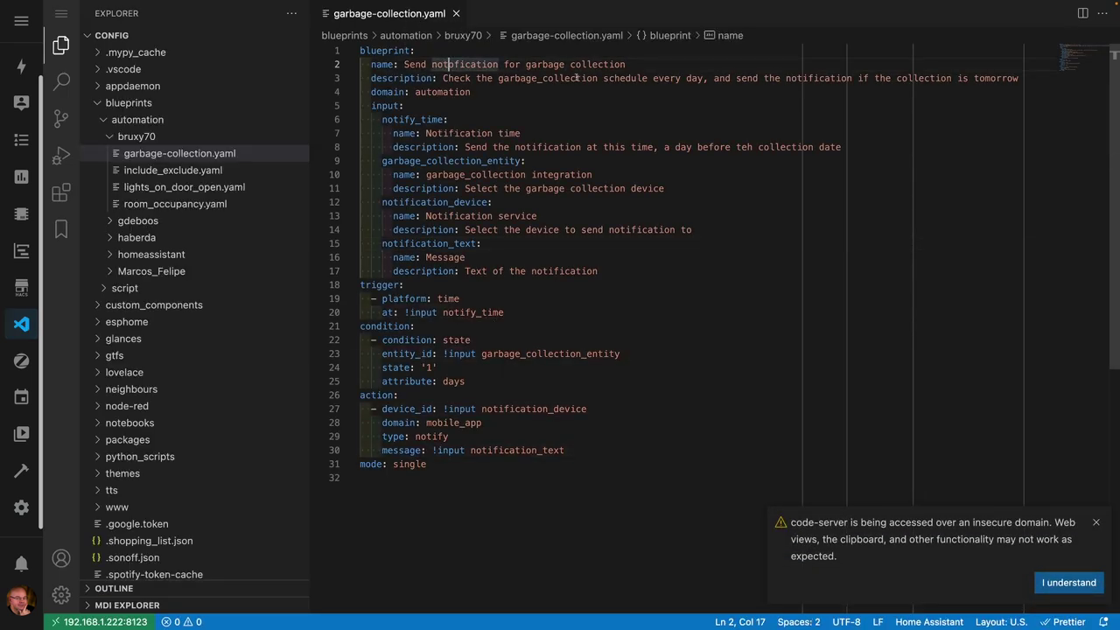
{"action": "key", "text": "shift+Right"}
{"action": "type", "text": "i"}
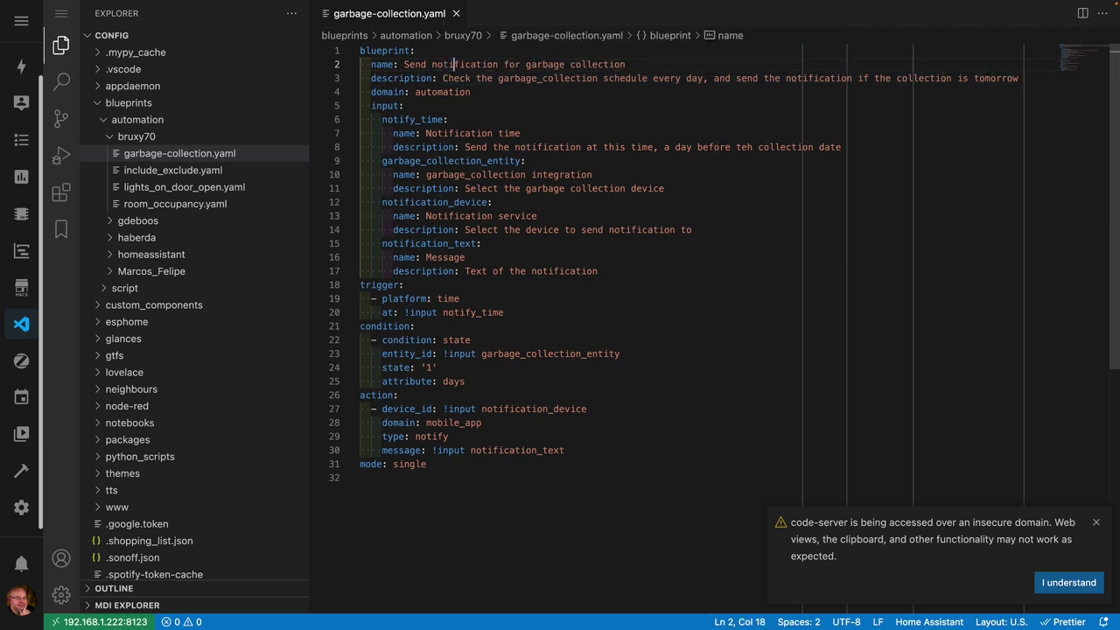
{"action": "left_click", "coordinate": [625, 110]}
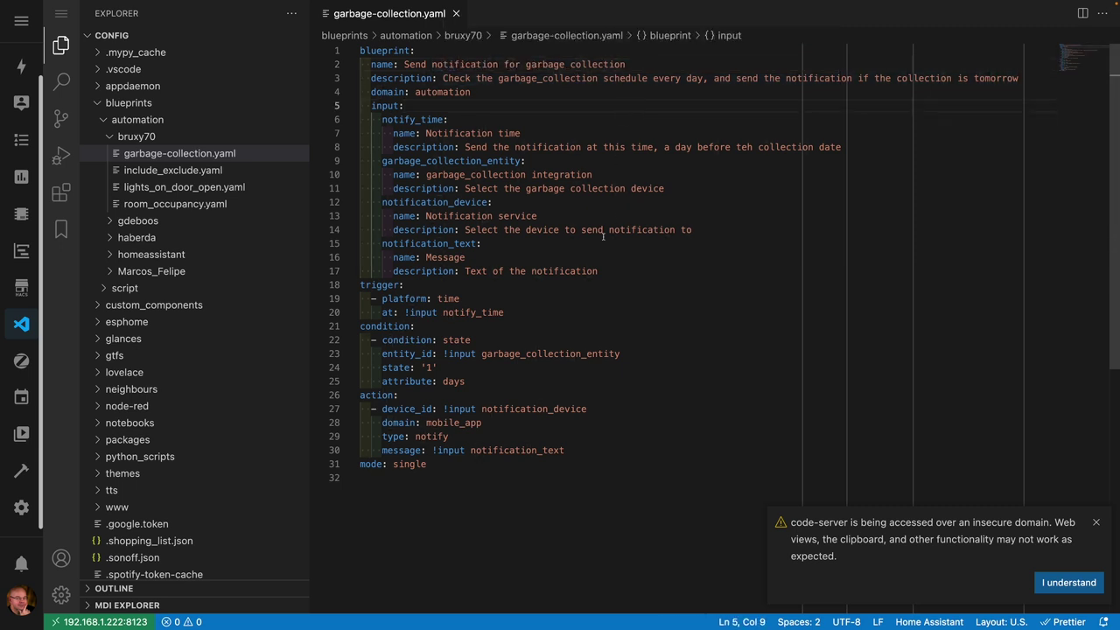
Look up the time selector in the Home Assistant selectors documentation linked from the blueprint tutorial.
{"action": "left_click", "coordinate": [170, 21]}
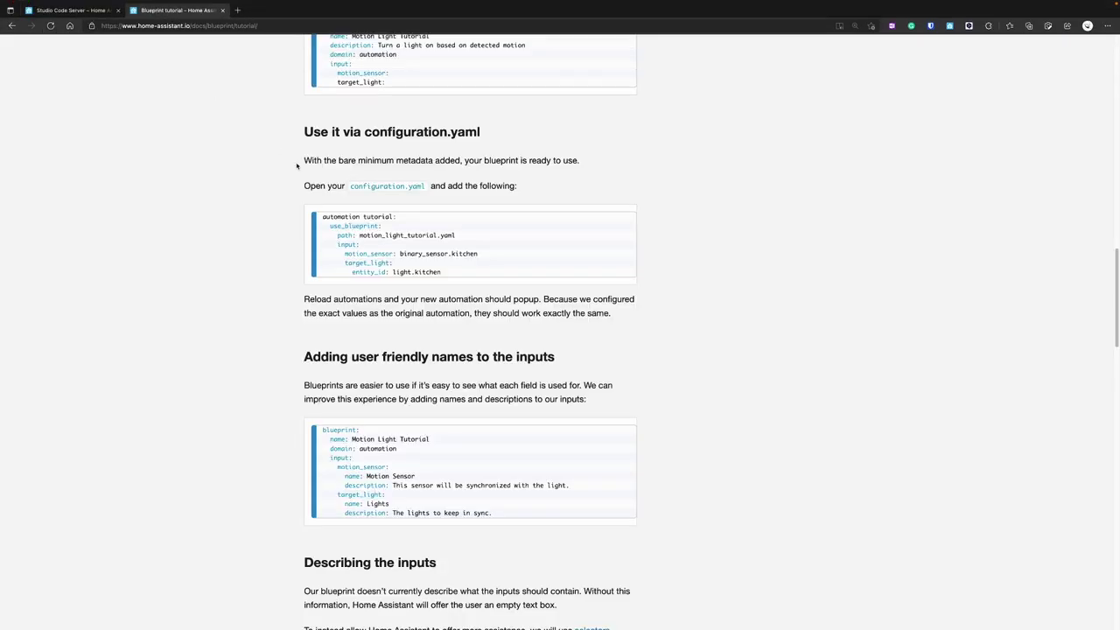
{"action": "scroll", "coordinate": [402, 259], "scroll_direction": "down", "scroll_amount": 3}
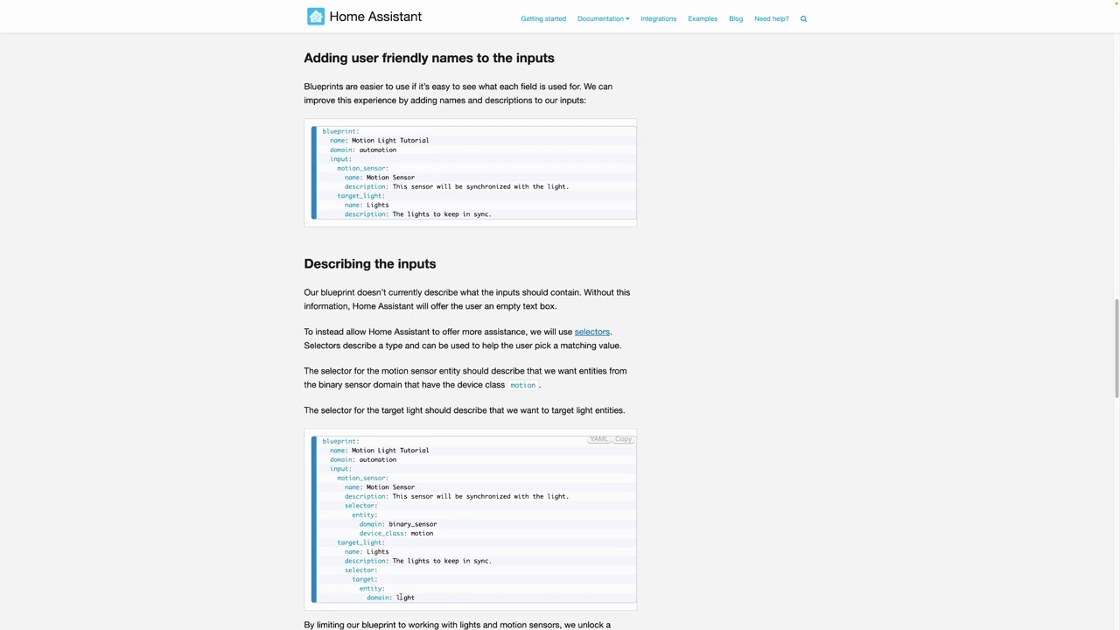
{"action": "left_click", "coordinate": [592, 333]}
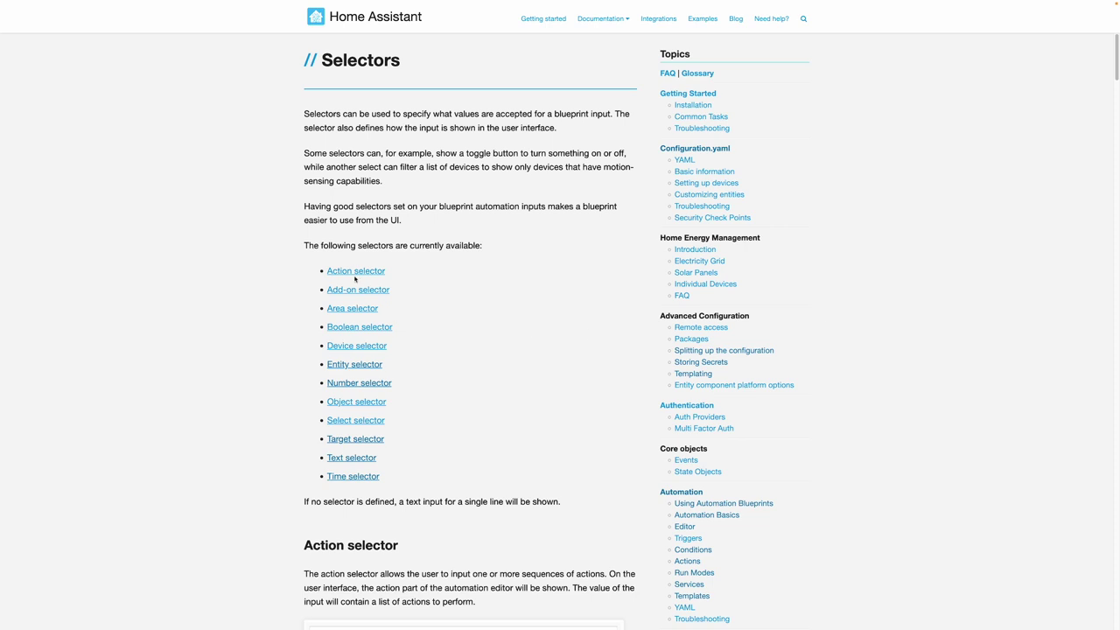
{"action": "left_click", "coordinate": [348, 477]}
{"action": "mouse_move", "coordinate": [331, 415]}
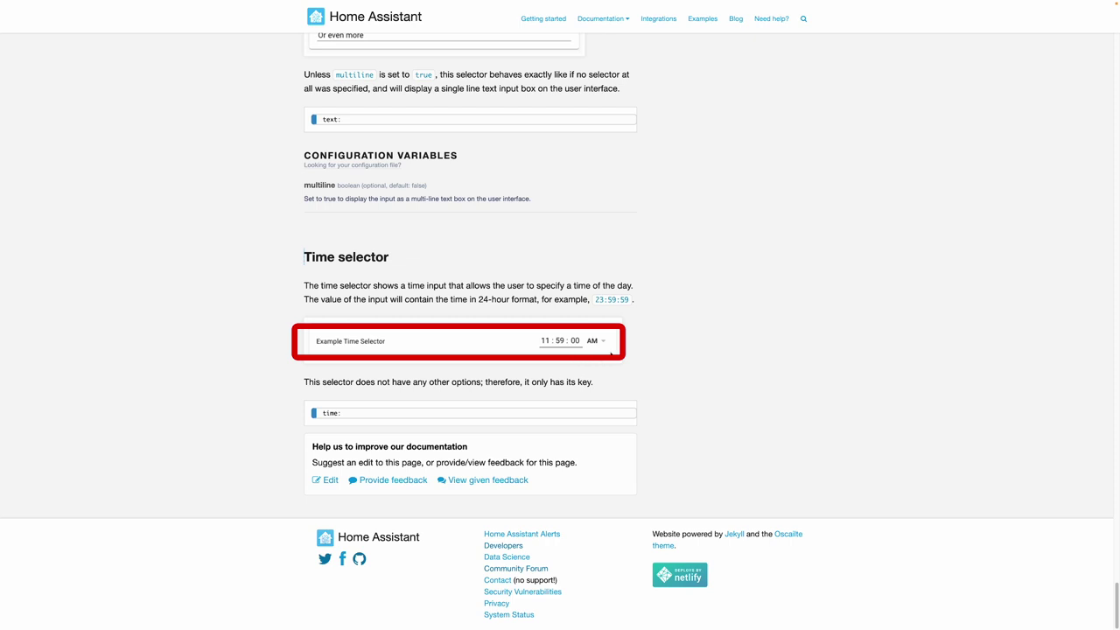
Return to garbage-collection.yaml and add a time selector to the notify_time input below its description.
{"action": "left_click", "coordinate": [77, 32]}
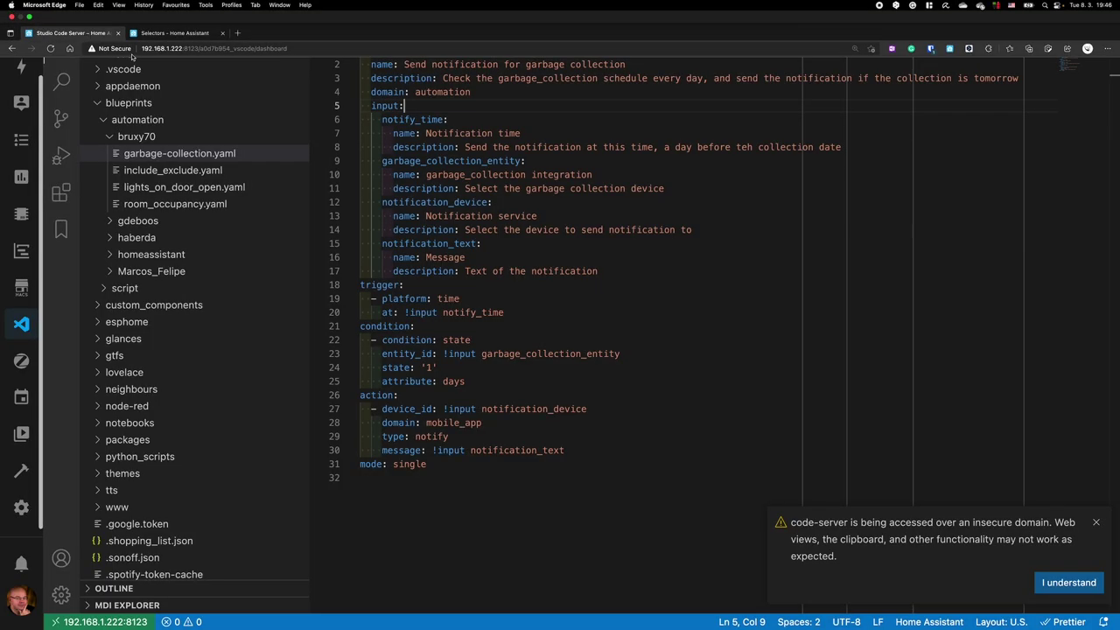
{"action": "left_click", "coordinate": [858, 147]}
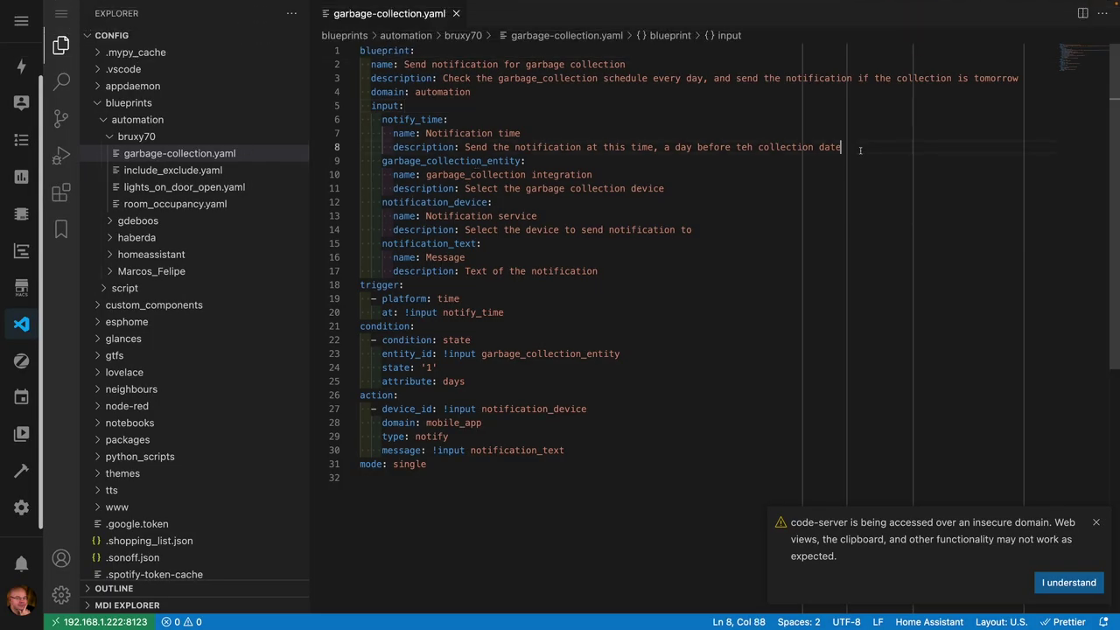
{"action": "key", "text": "Return"}
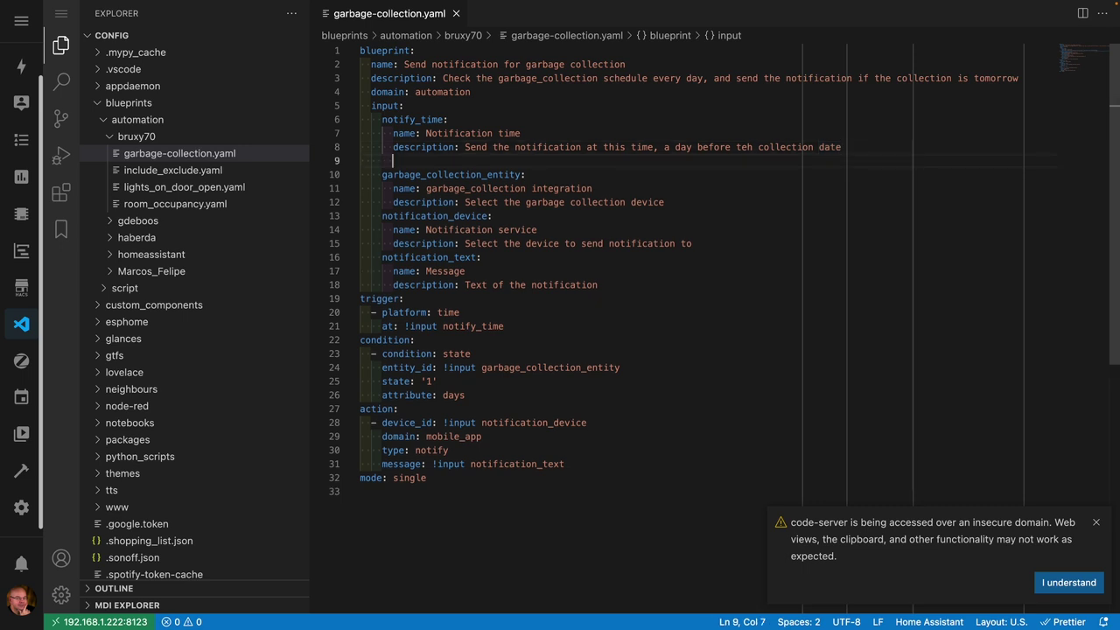
{"action": "type", "text": "selec"}
{"action": "key", "text": "Return"}
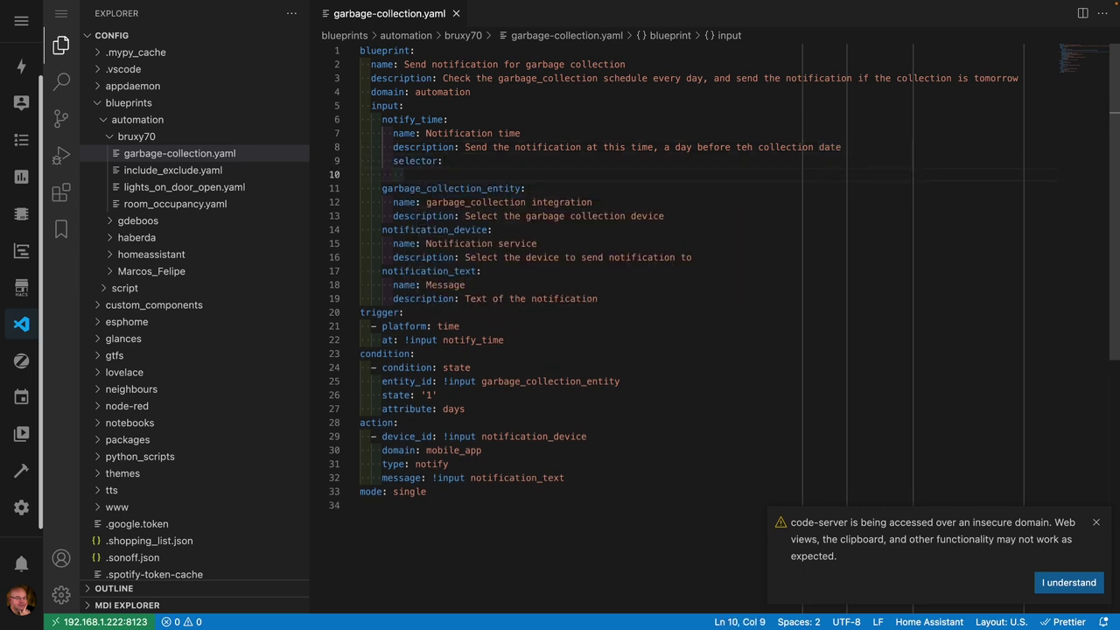
{"action": "type", "text": "tim"}
{"action": "key", "text": "Return"}
Add an entity selector to the garbage_collection_entity input below its description.
{"action": "left_click", "coordinate": [665, 215]}
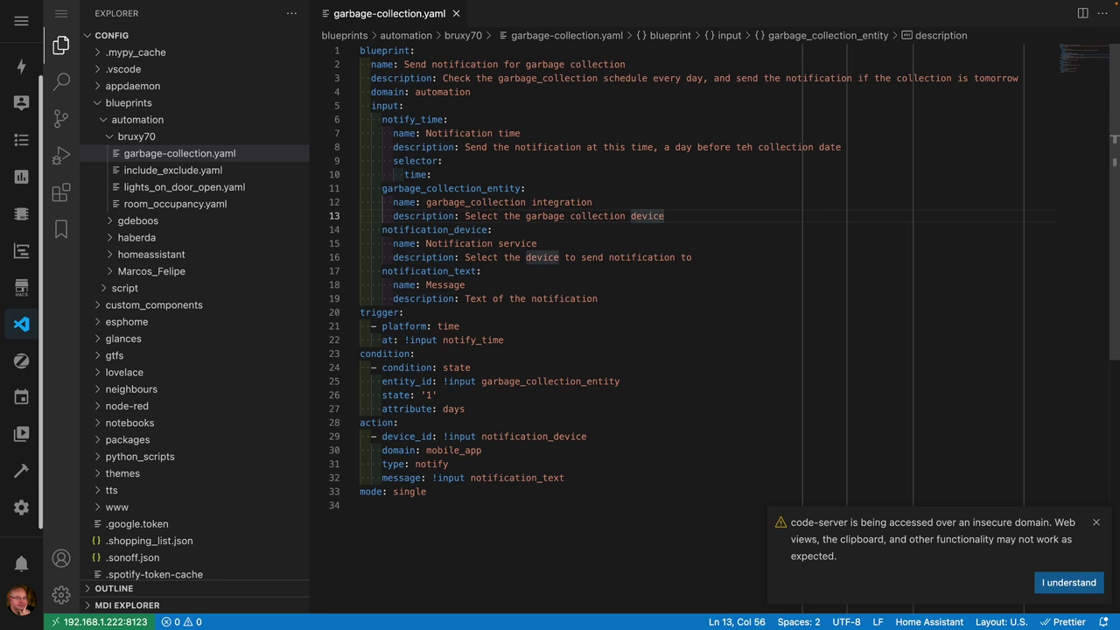
{"action": "key", "text": "Return"}
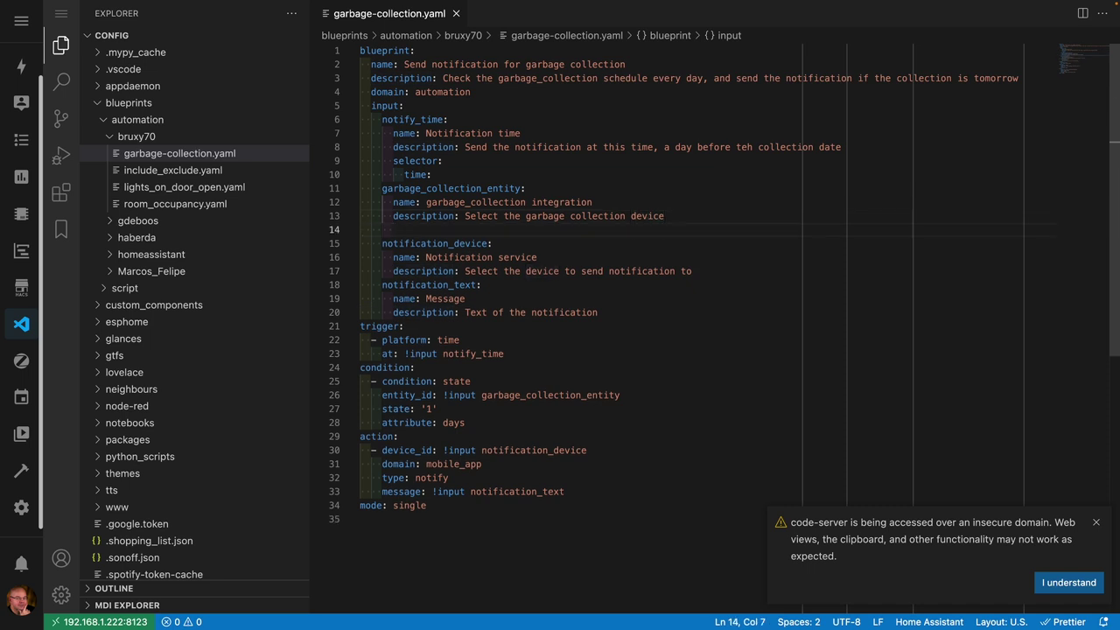
{"action": "type", "text": "select"}
{"action": "key", "text": "Return"}
{"action": "key", "text": "Return"}
{"action": "type", "text": "entity"}
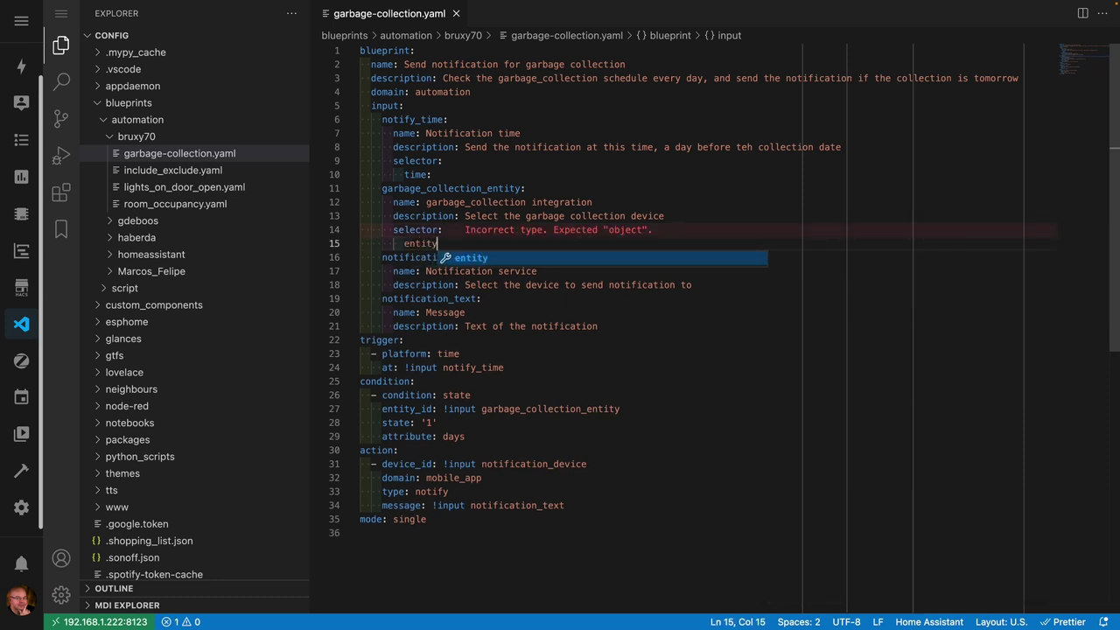
{"action": "key", "text": "Return"}
{"action": "key", "text": "Return"}
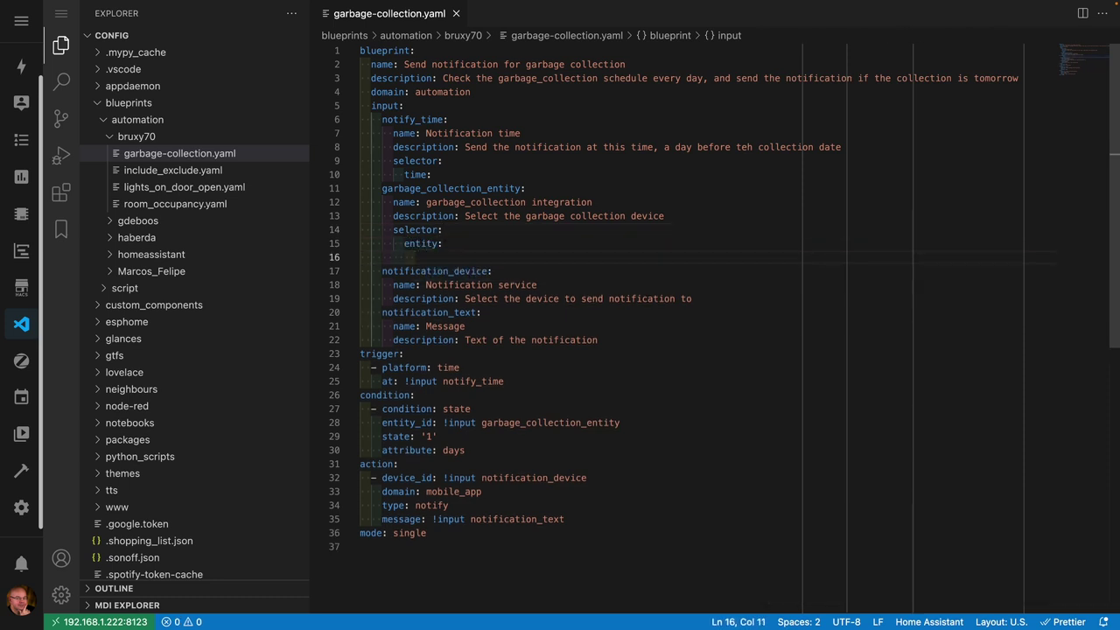
Look up the entity selector's configuration variables in the Home Assistant selectors documentation.
{"action": "mouse_move", "coordinate": [490, 3]}
{"action": "left_click", "coordinate": [178, 35]}
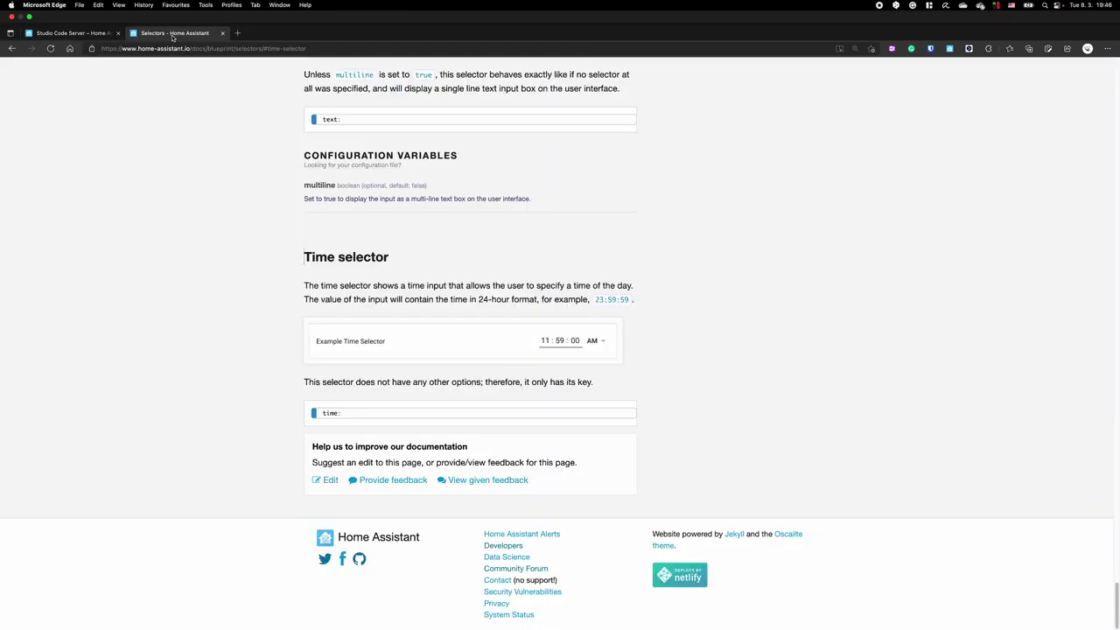
{"action": "key", "text": "Home"}
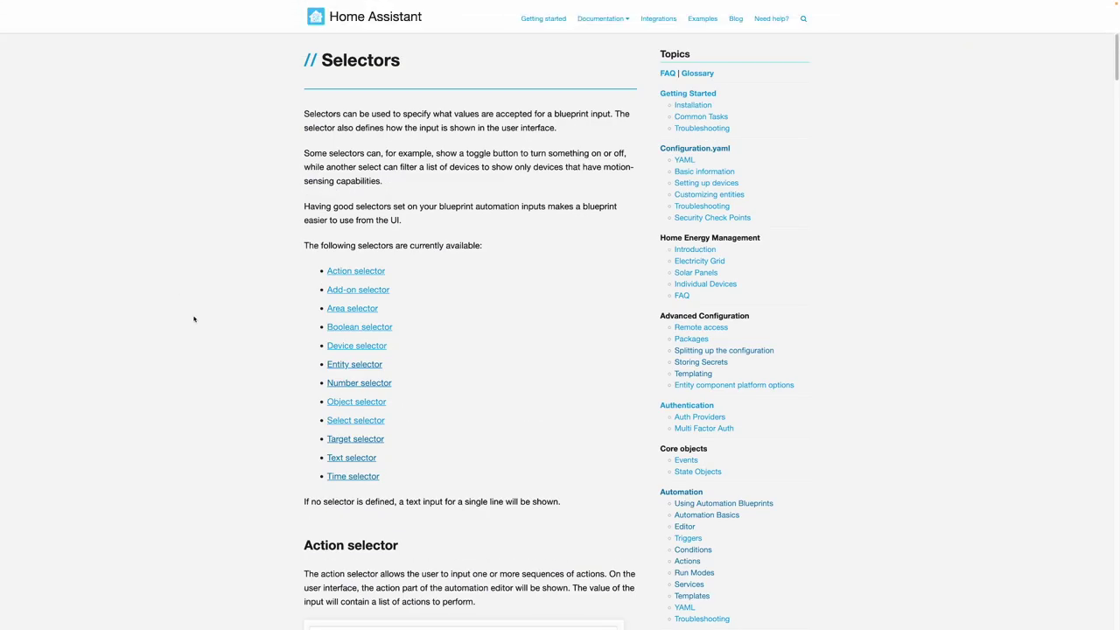
{"action": "left_click", "coordinate": [346, 366]}
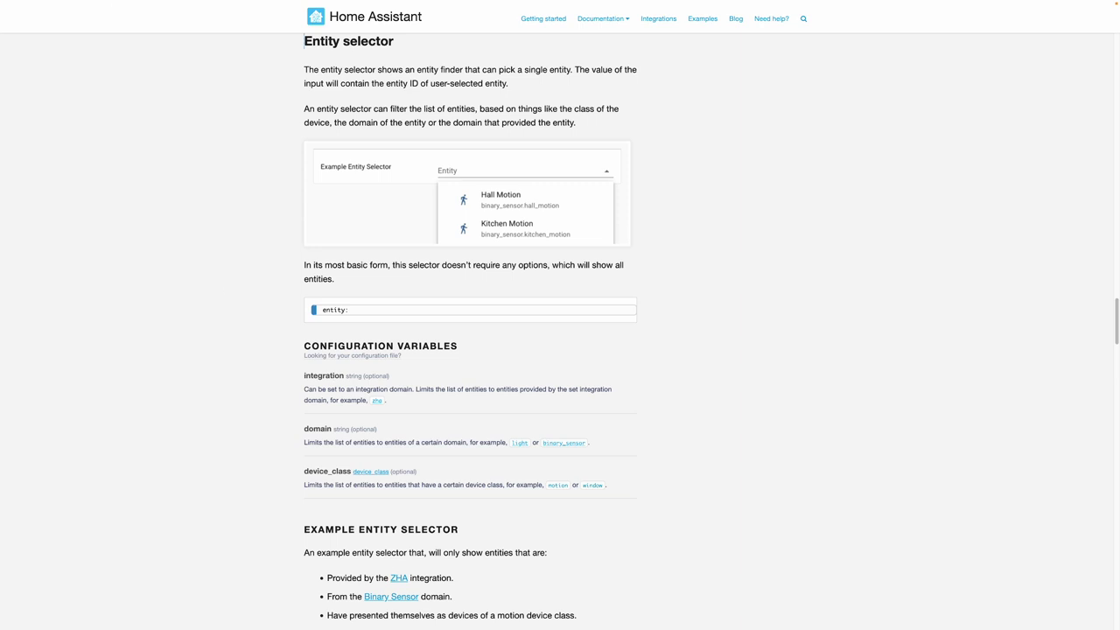
Back in the code editor, limit the entity selector to the integration garbage_collection.
{"action": "mouse_move", "coordinate": [157, 2]}
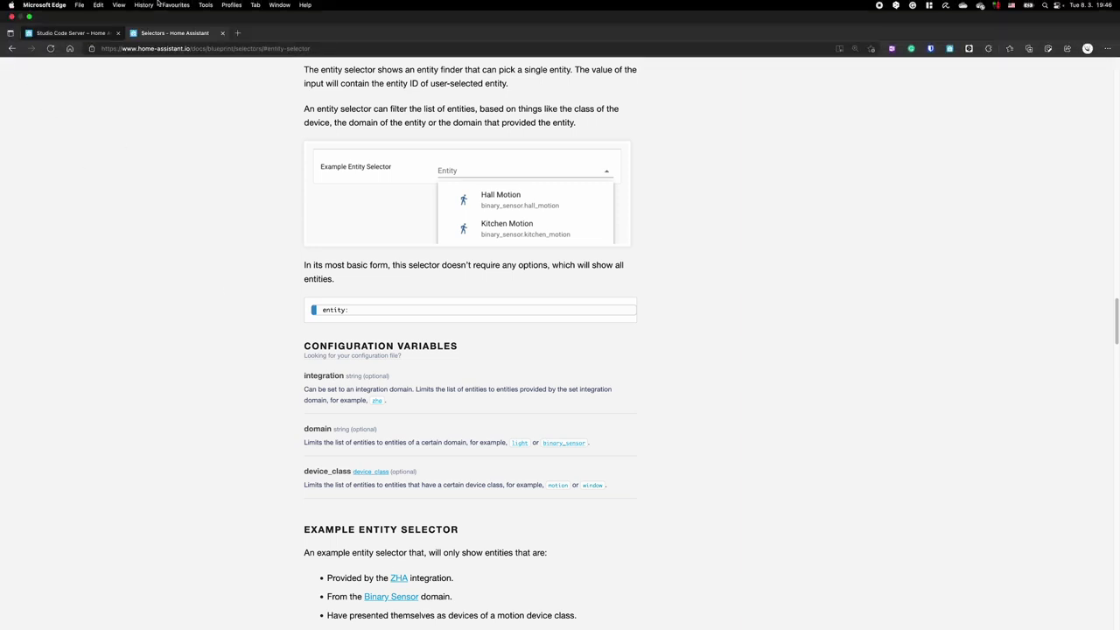
{"action": "left_click", "coordinate": [85, 33]}
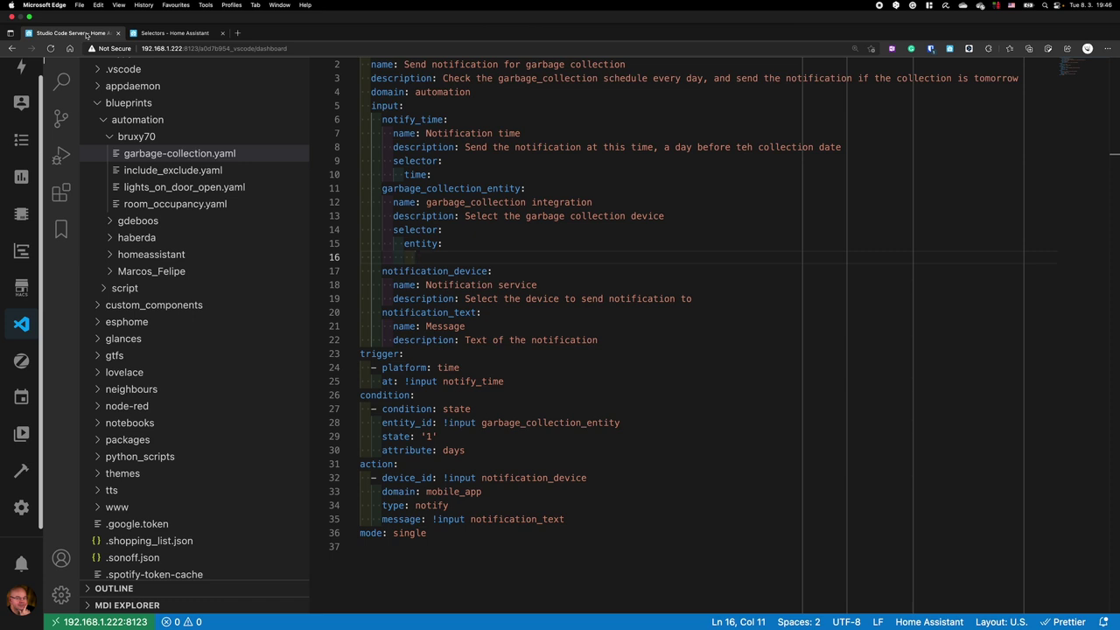
{"action": "key", "text": "BackSpace"}
{"action": "key", "text": "Tab"}
{"action": "type", "text": "in"}
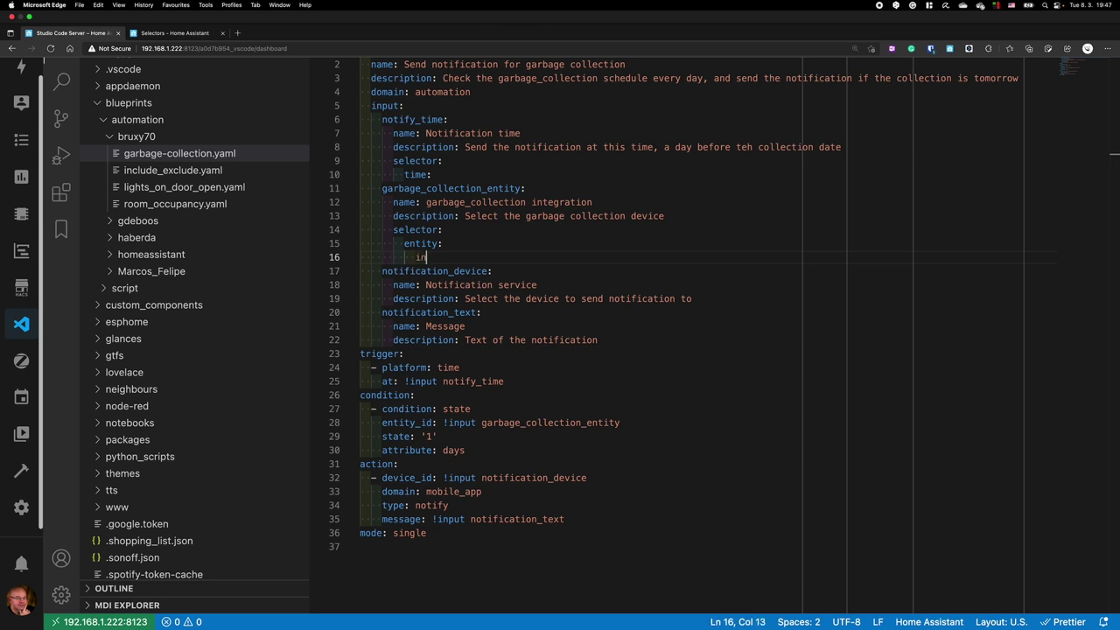
{"action": "type", "text": "tegration: garbage_collection"}
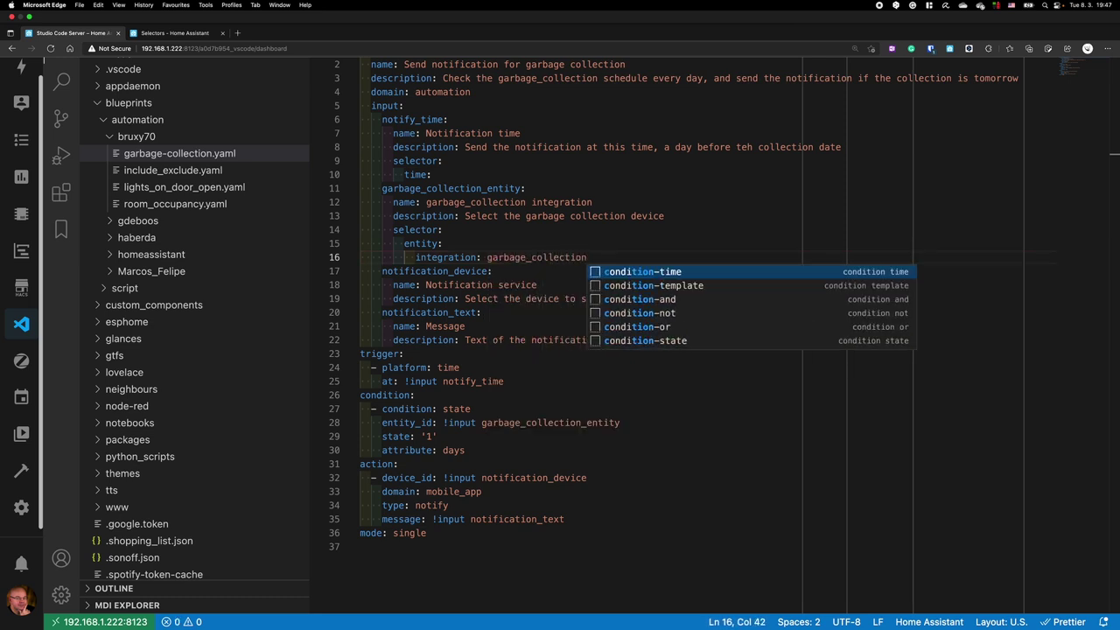
{"action": "key", "text": "Escape"}
Add a device selector to the notification_device input, limited to the integration mobile_app.
{"action": "left_click", "coordinate": [710, 299]}
{"action": "key", "text": "Return"}
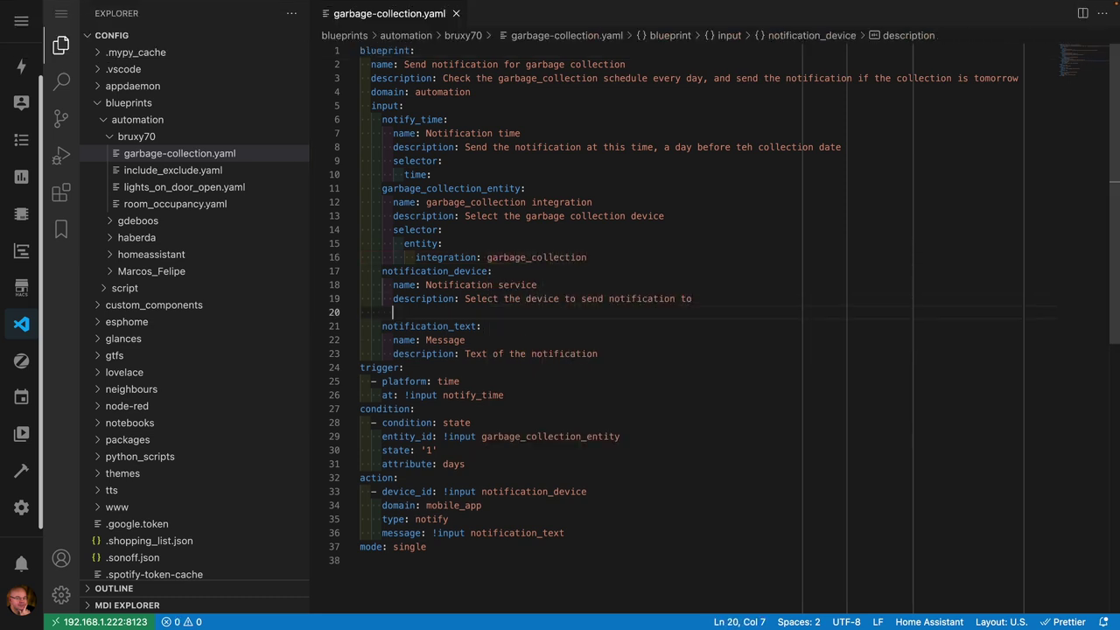
{"action": "type", "text": "select"}
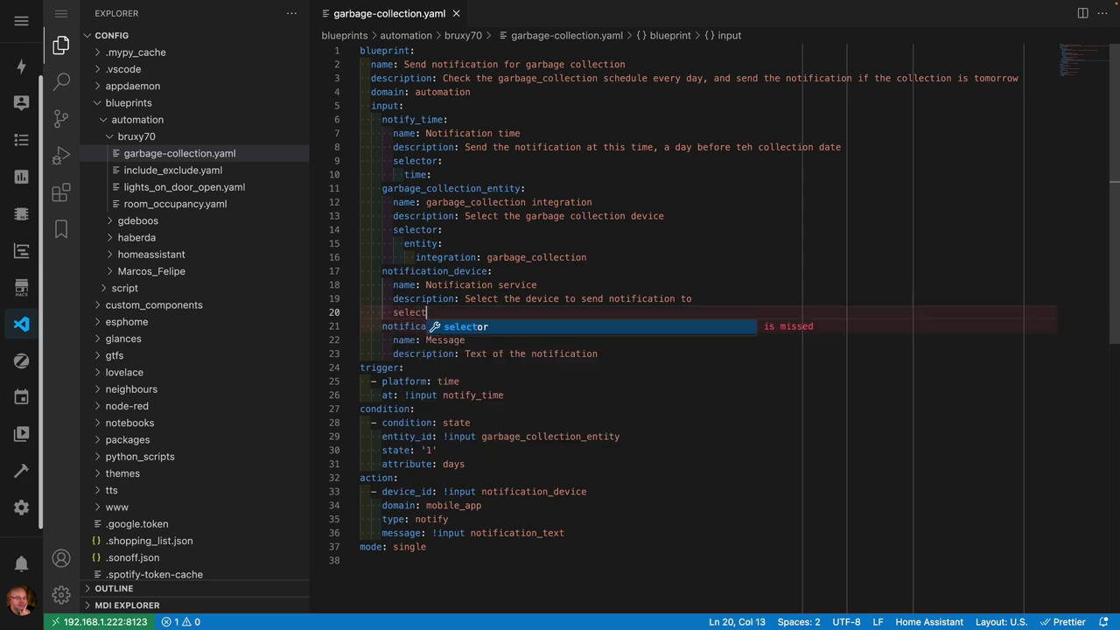
{"action": "key", "text": "Return"}
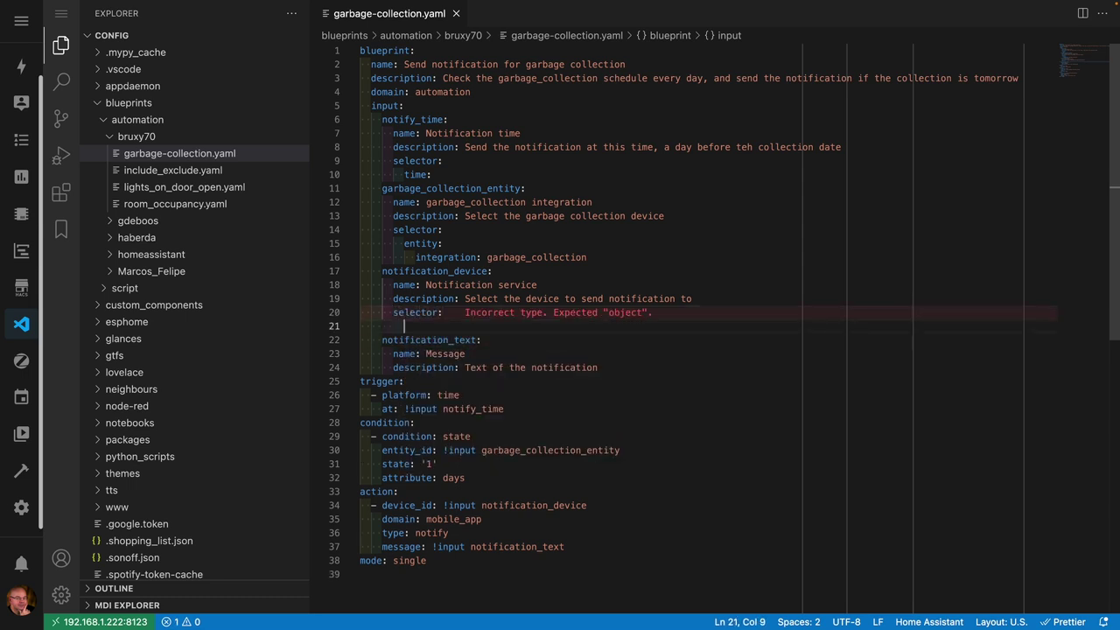
{"action": "type", "text": "dev"}
{"action": "key", "text": "Return"}
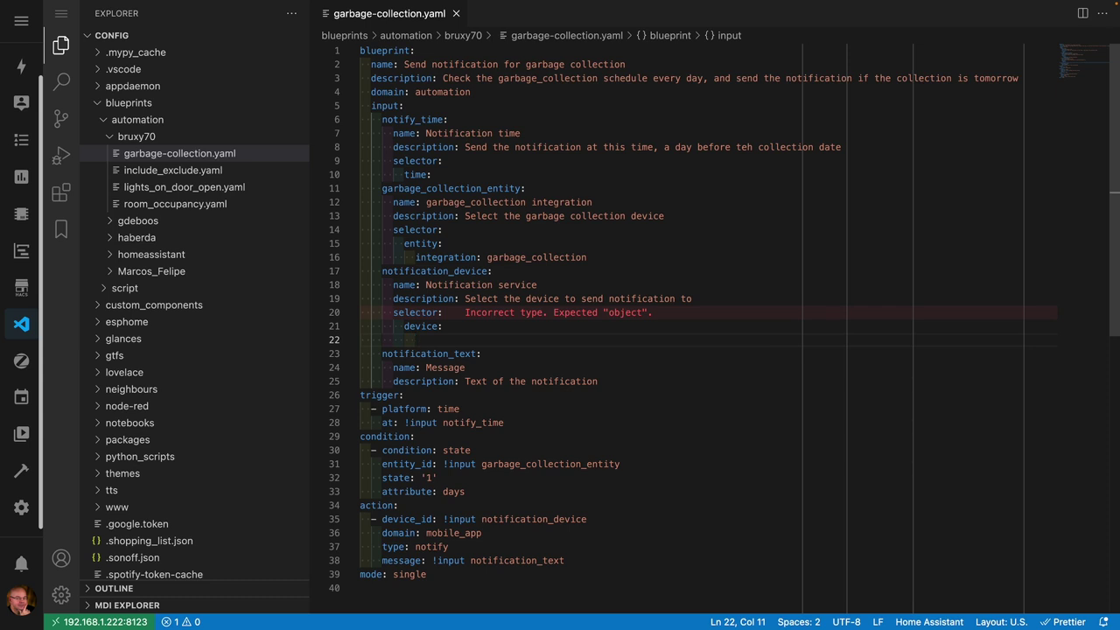
{"action": "type", "text": "in"}
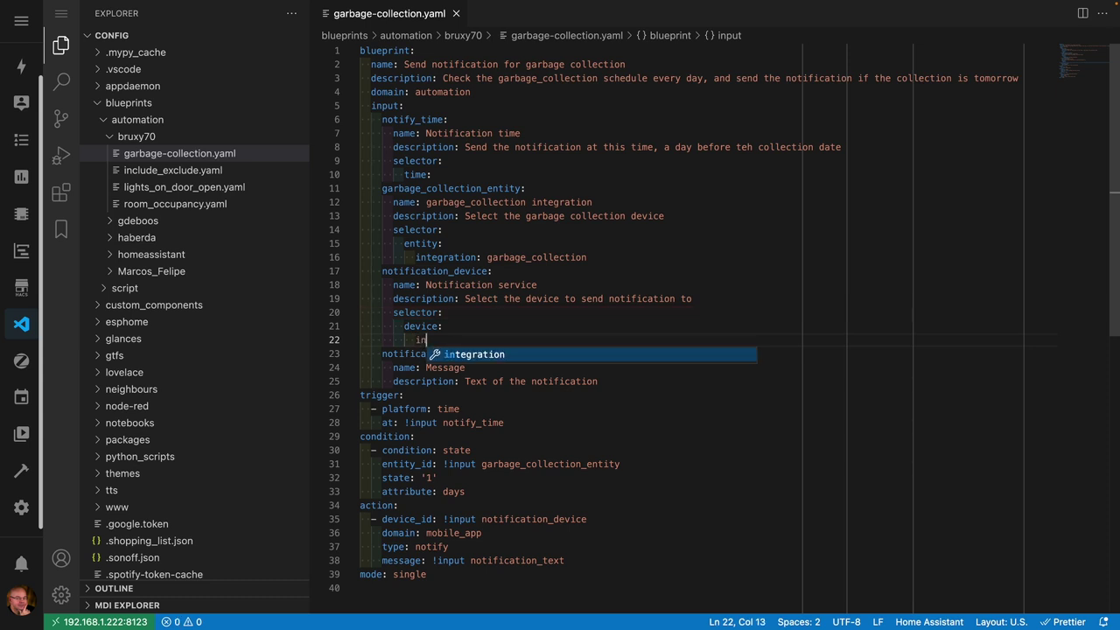
{"action": "key", "text": "Return"}
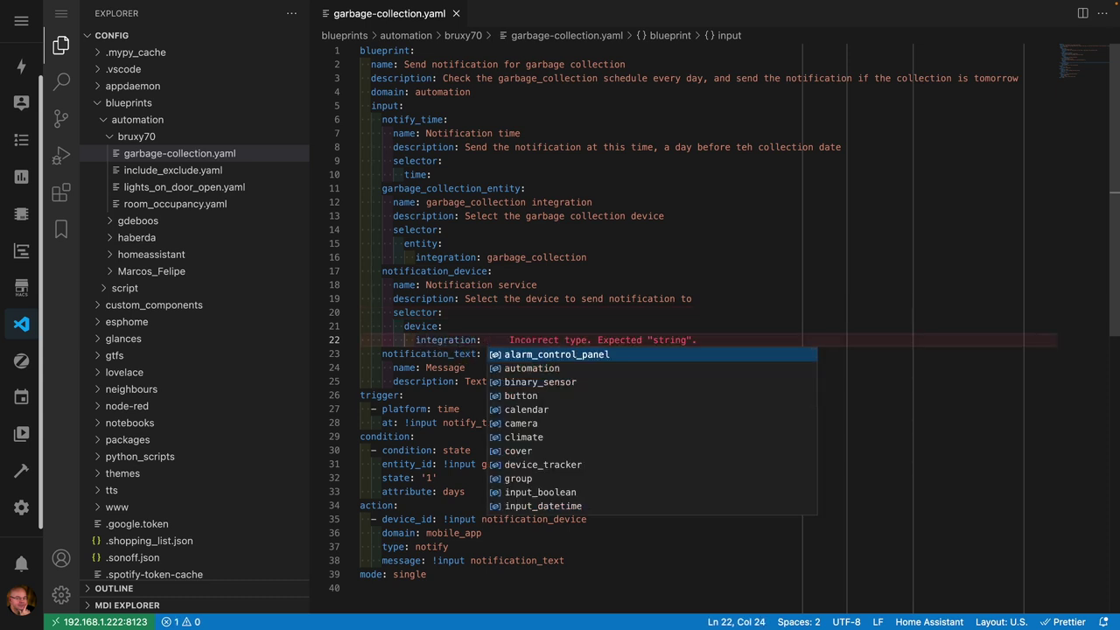
{"action": "type", "text": "mobile_app"}
{"action": "key", "text": "Escape"}
{"action": "left_click", "coordinate": [444, 326]}
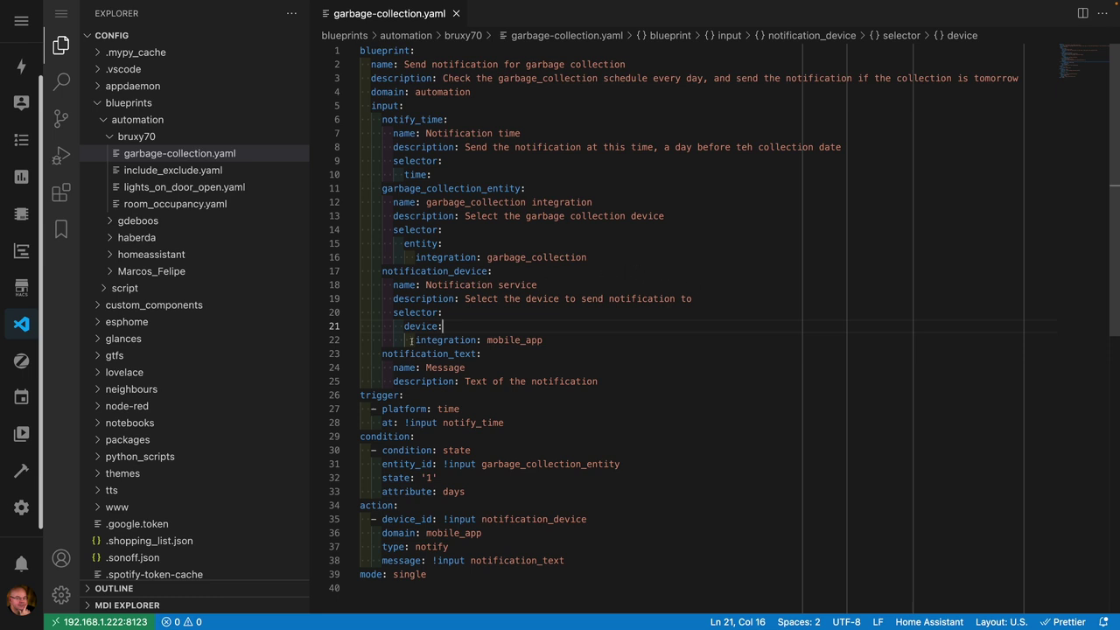
{"action": "left_click", "coordinate": [22, 508]}
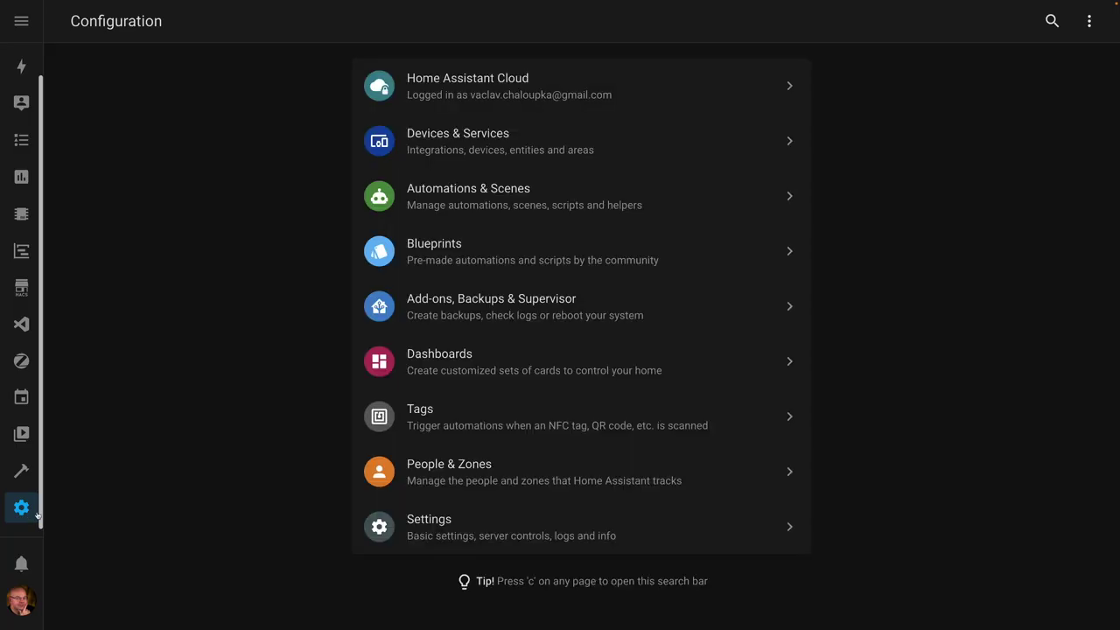
{"action": "left_click", "coordinate": [422, 516]}
{"action": "left_click", "coordinate": [585, 600]}
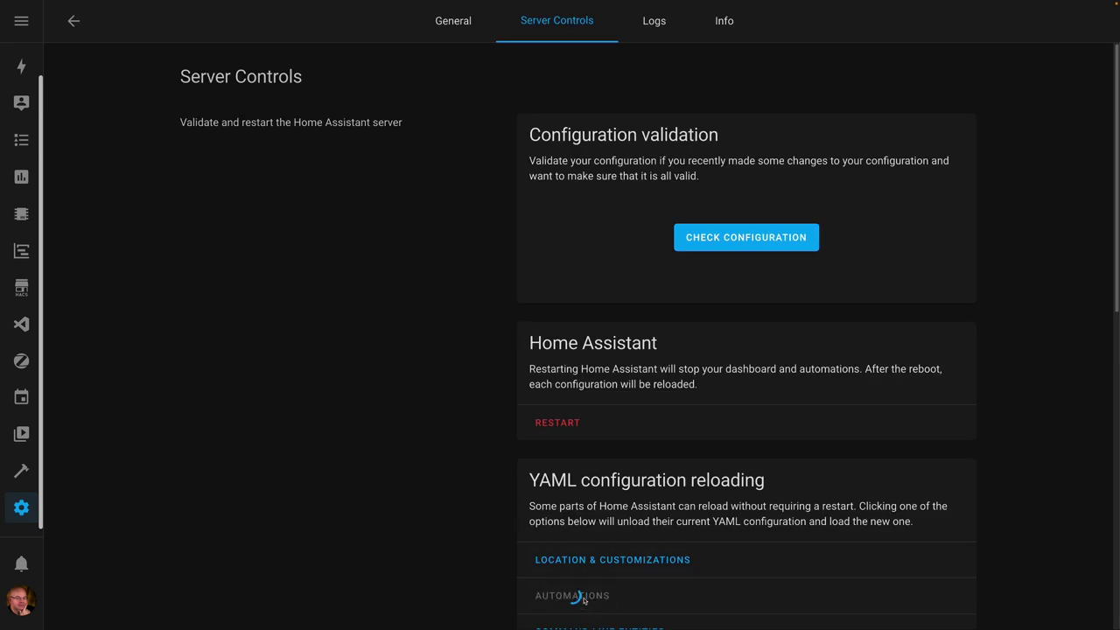
Create an automation from the "Send notification for garbage collection" blueprint and name it "Send notification for bio-waste garbage collection".
{"action": "left_click", "coordinate": [77, 25]}
{"action": "left_click", "coordinate": [459, 266]}
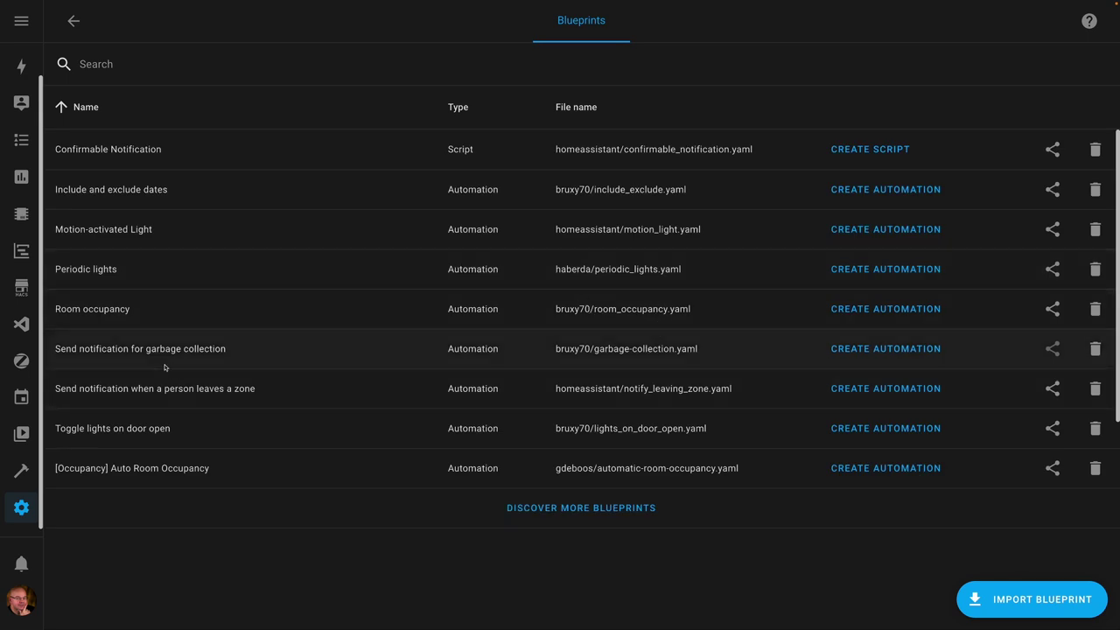
{"action": "left_click", "coordinate": [884, 353]}
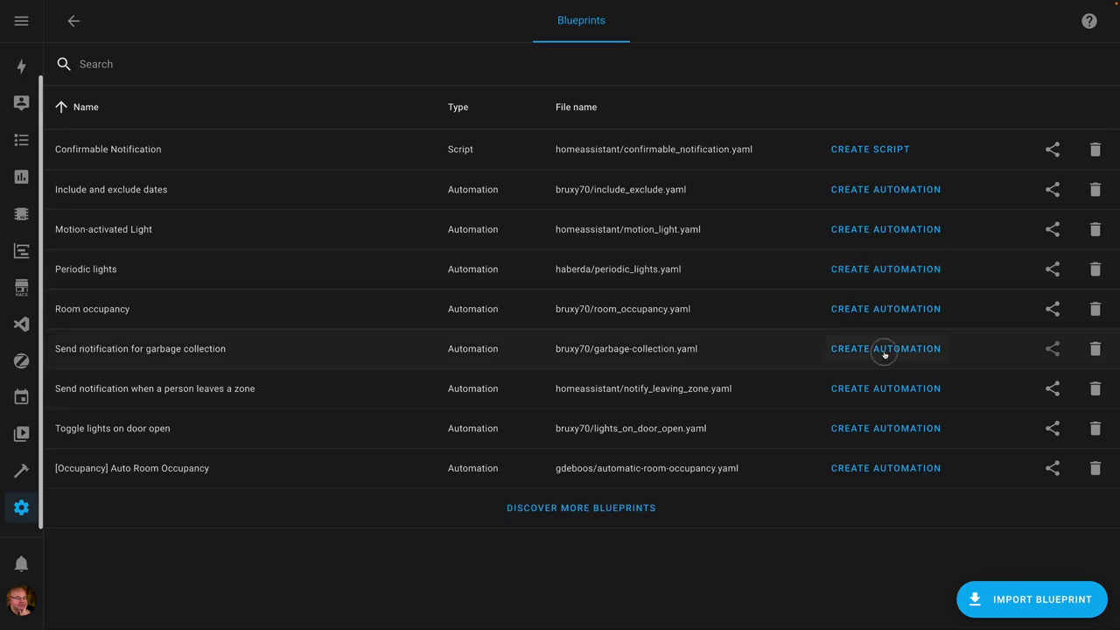
{"action": "scroll", "coordinate": [800, 358], "scroll_direction": "down", "scroll_amount": 1}
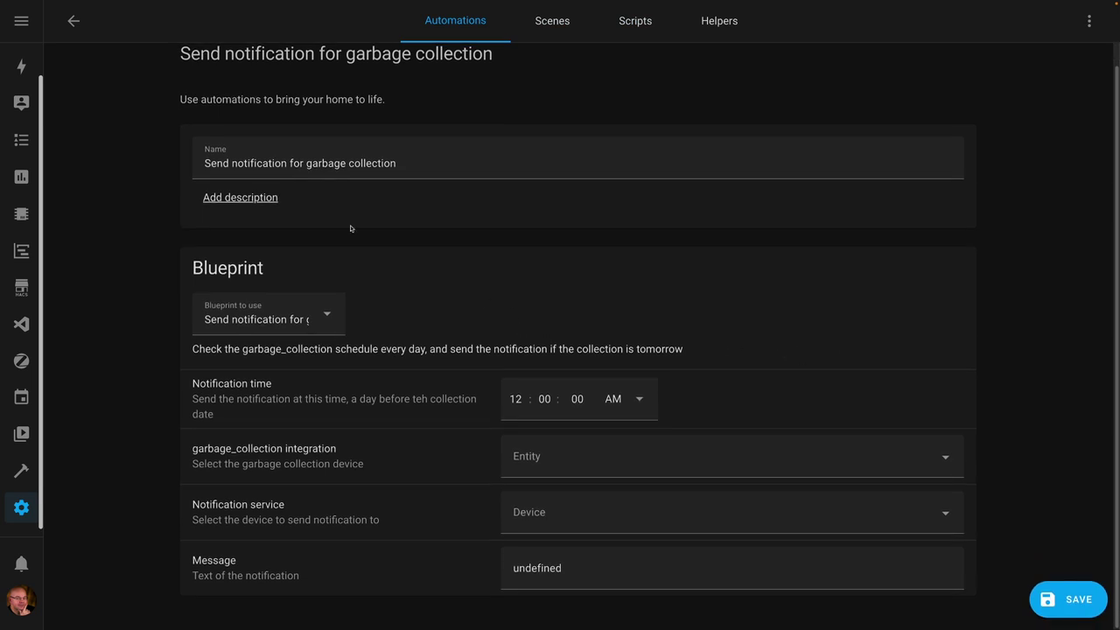
{"action": "left_click", "coordinate": [472, 172]}
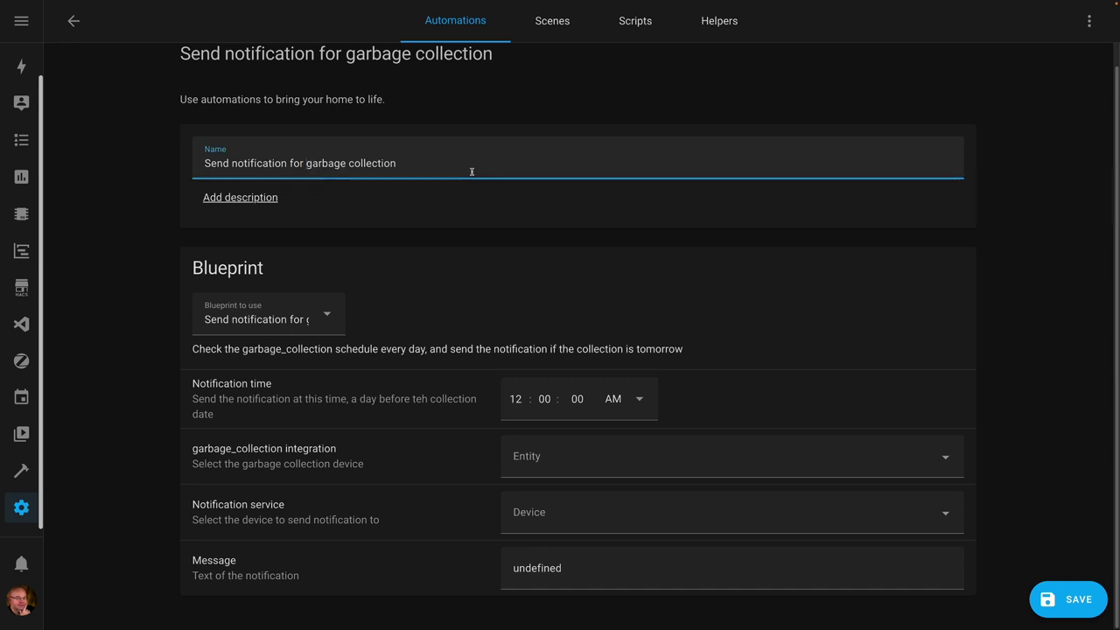
{"action": "type", "text": "bio-waste"}
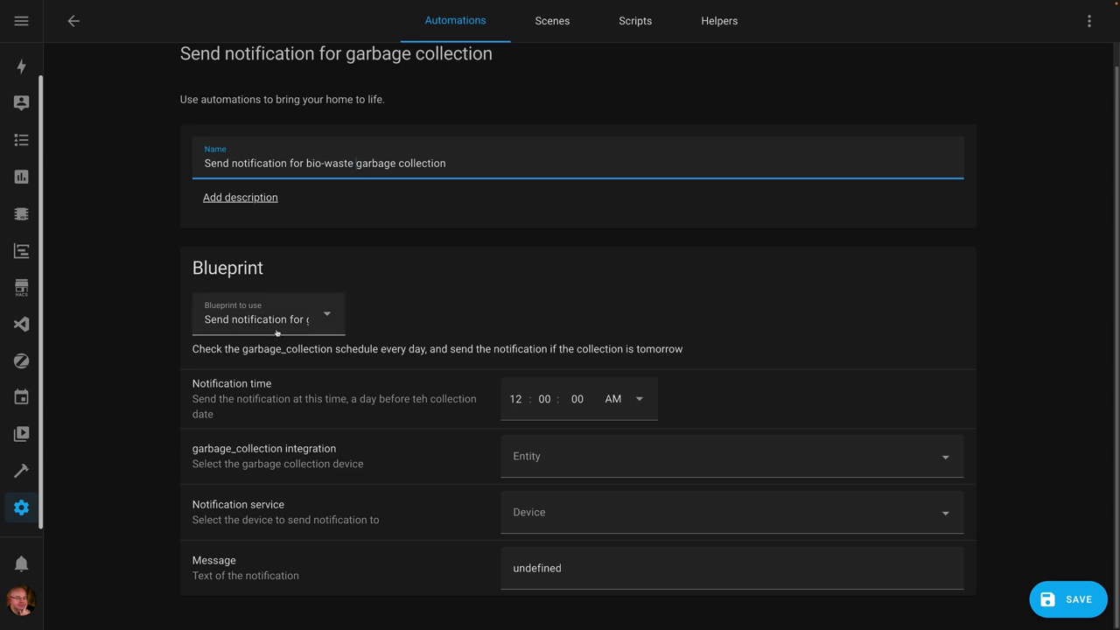
Set the automation's notification time to 8:00:00 PM.
{"action": "left_click", "coordinate": [522, 402]}
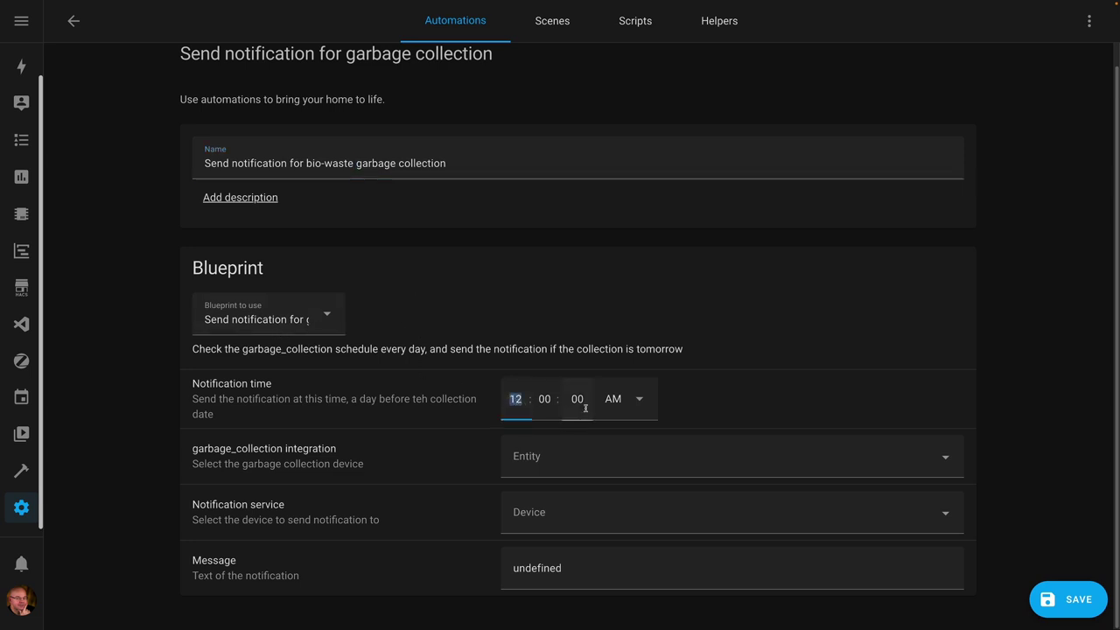
{"action": "type", "text": "8"}
{"action": "left_click", "coordinate": [616, 399]}
{"action": "left_click", "coordinate": [623, 478]}
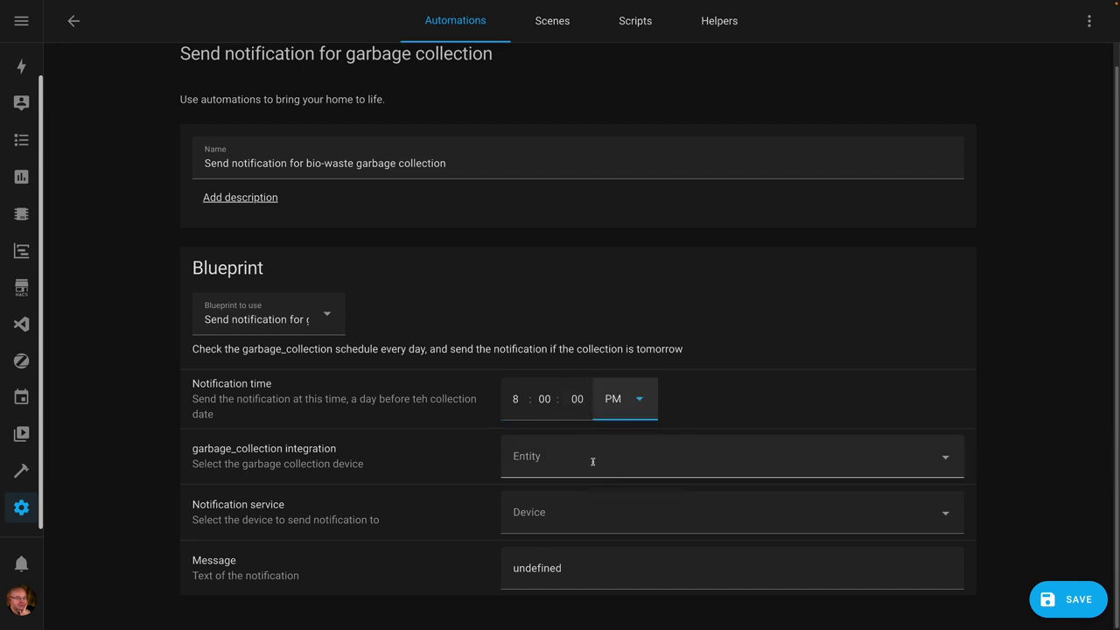
Choose Bioodpad as the garbage_collection entity and the third listed device for the notification service.
{"action": "left_click", "coordinate": [593, 461]}
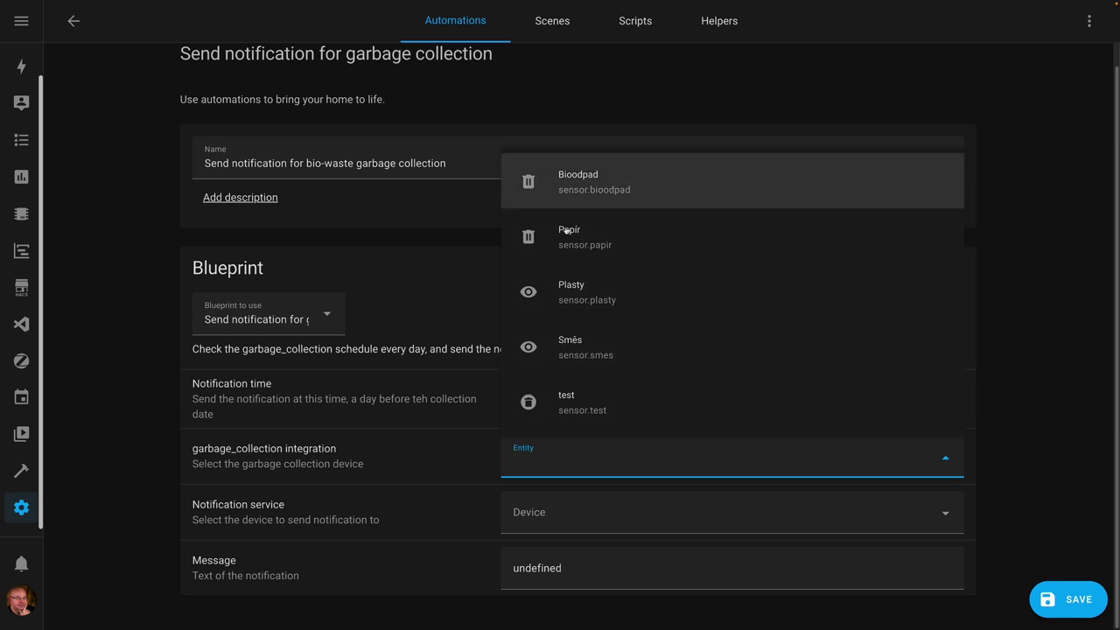
{"action": "left_click", "coordinate": [582, 192]}
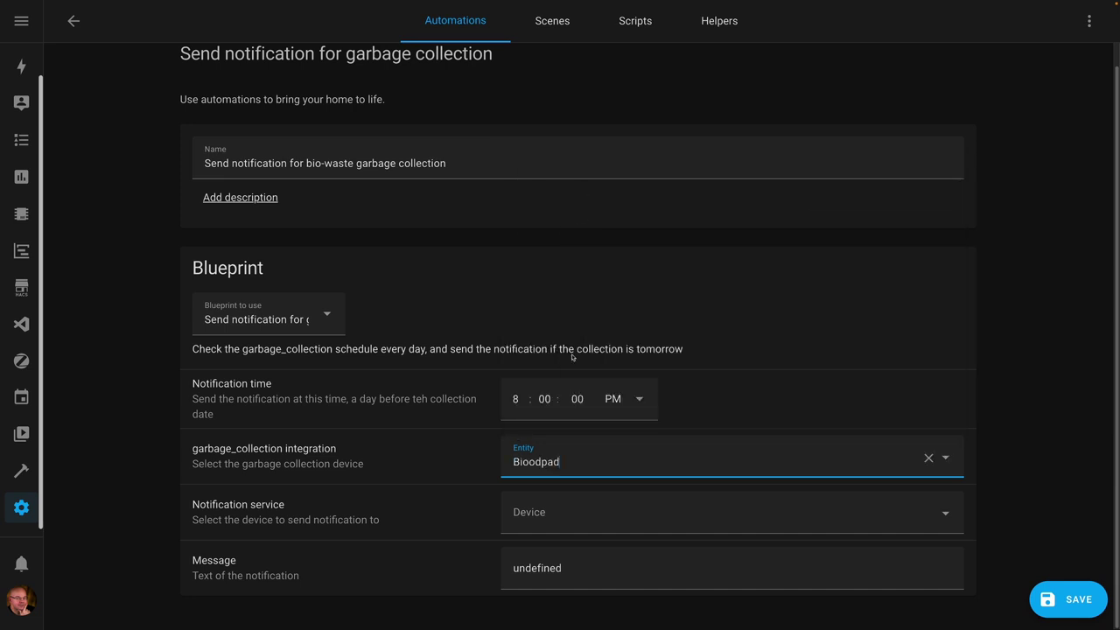
{"action": "left_click", "coordinate": [555, 510]}
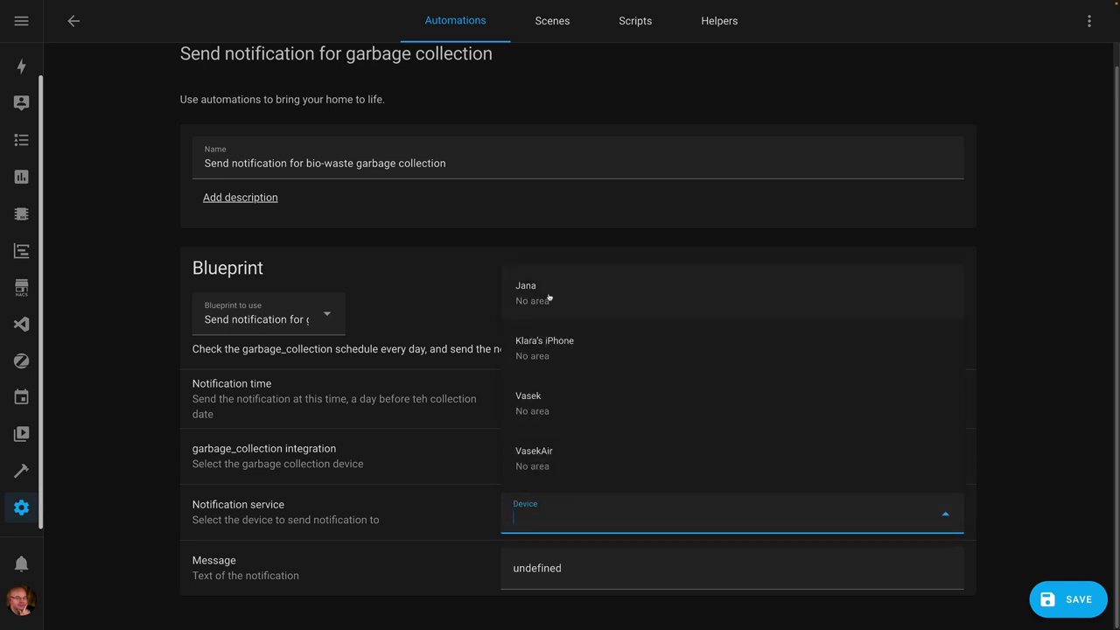
{"action": "left_click", "coordinate": [545, 401]}
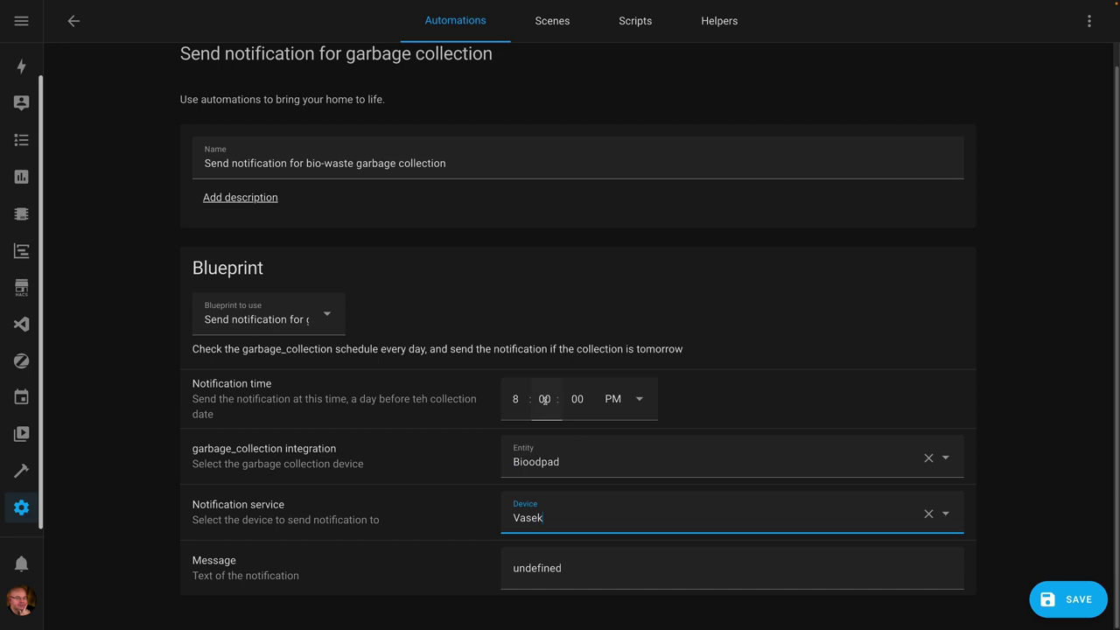
Set the notification message to "The bio-waste garbage collection is tomorrow.", save the automation and run its actions.
{"action": "left_click", "coordinate": [550, 571]}
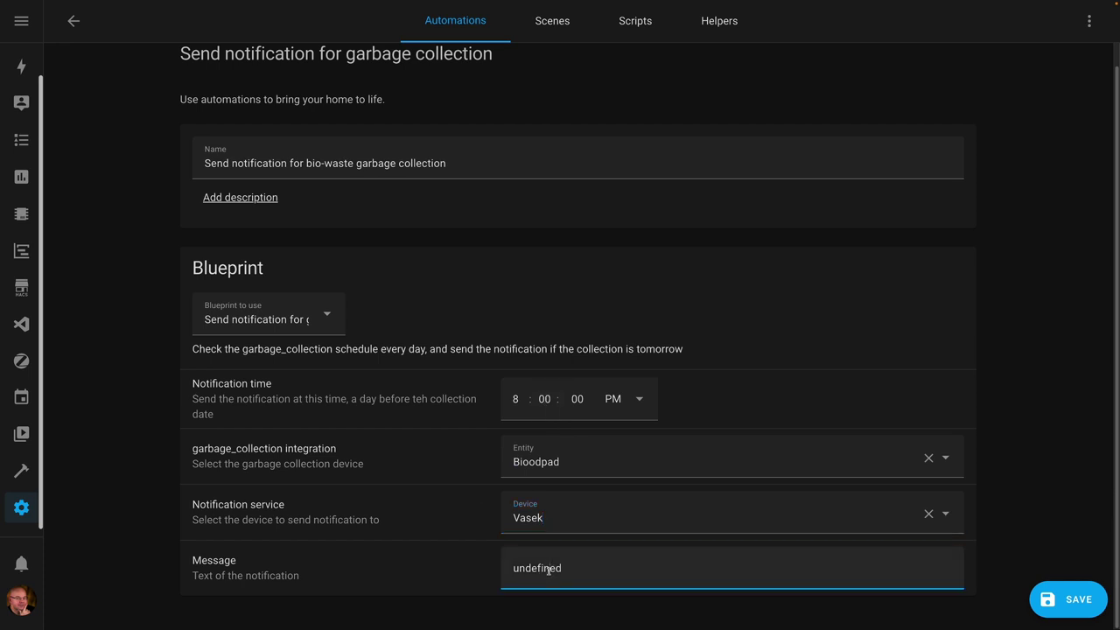
{"action": "left_click_drag", "start_coordinate": [571, 571], "coordinate": [460, 570]}
{"action": "type", "text": "The bio-waste garbage collection is tomorrow."}
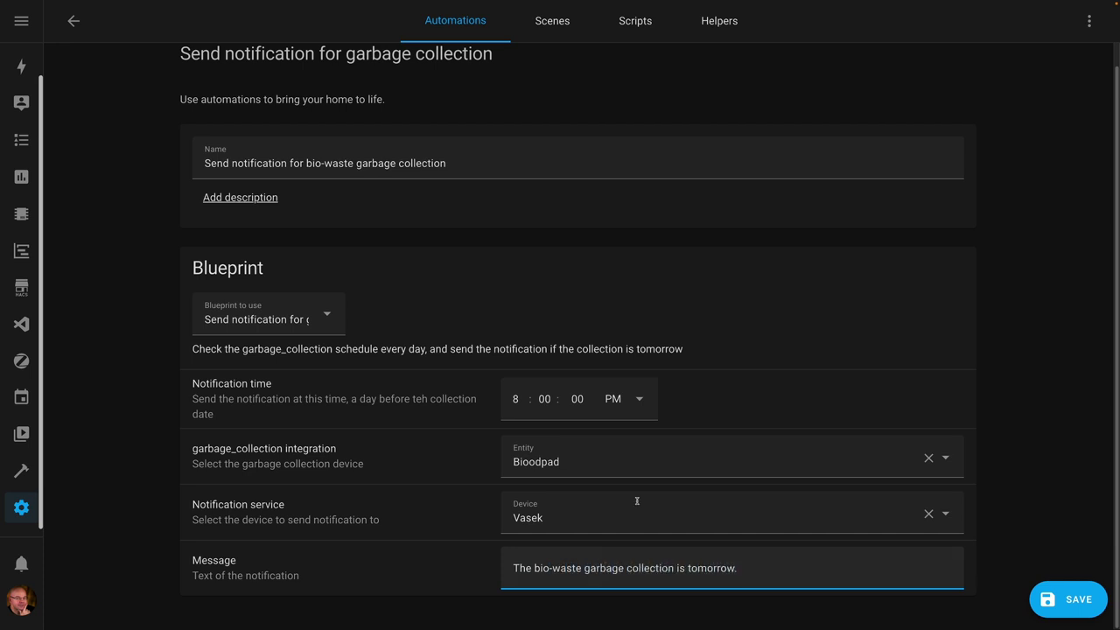
{"action": "left_click", "coordinate": [1068, 598]}
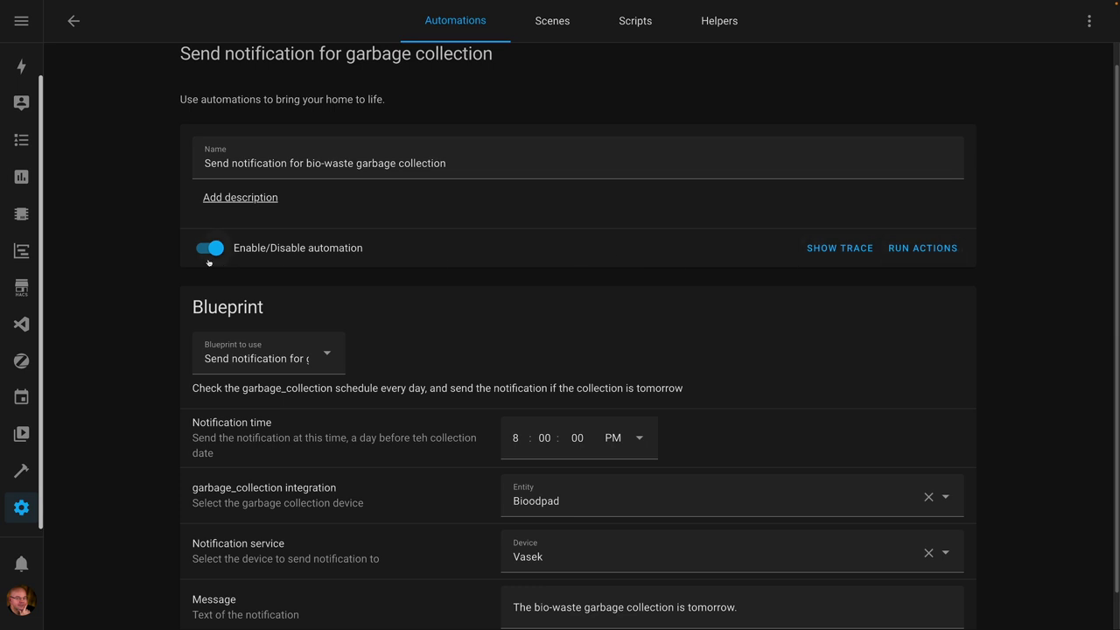
{"action": "left_click", "coordinate": [919, 252]}
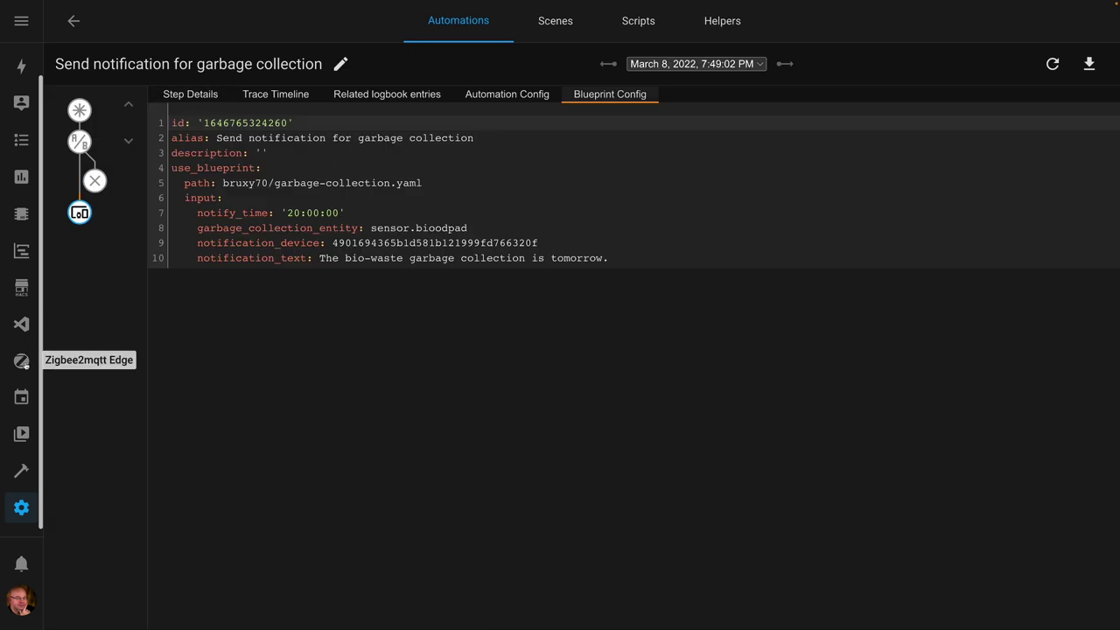
Start another automation from the "Send notification for garbage collection" blueprint and view the entities offered for the garbage_collection integration.
{"action": "left_click", "coordinate": [20, 511]}
{"action": "left_click", "coordinate": [450, 254]}
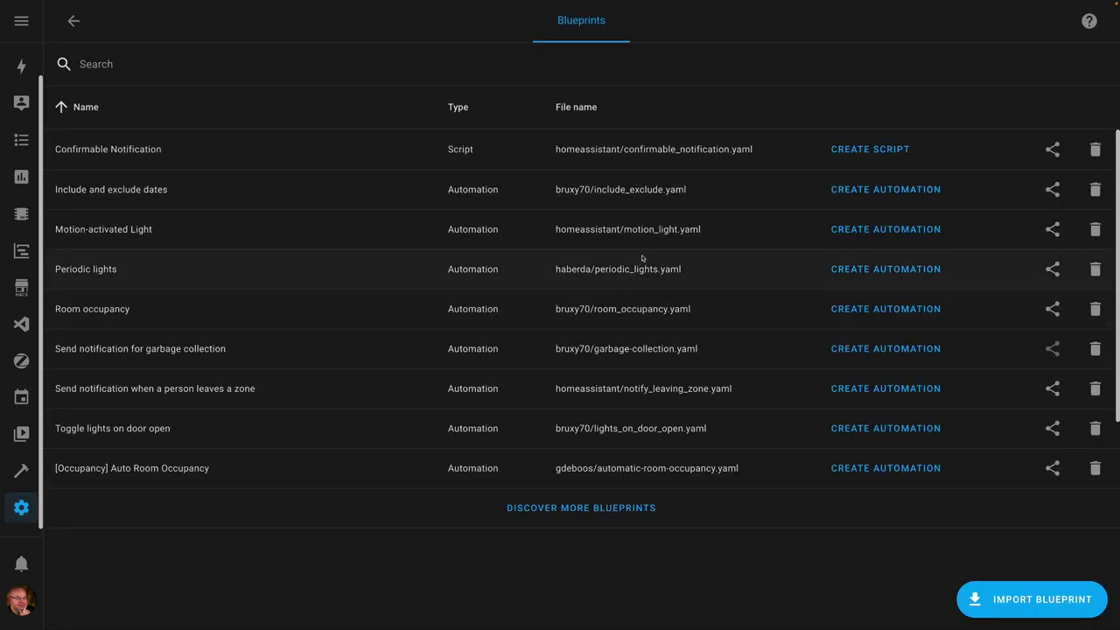
{"action": "left_click", "coordinate": [847, 349]}
{"action": "left_click", "coordinate": [590, 477]}
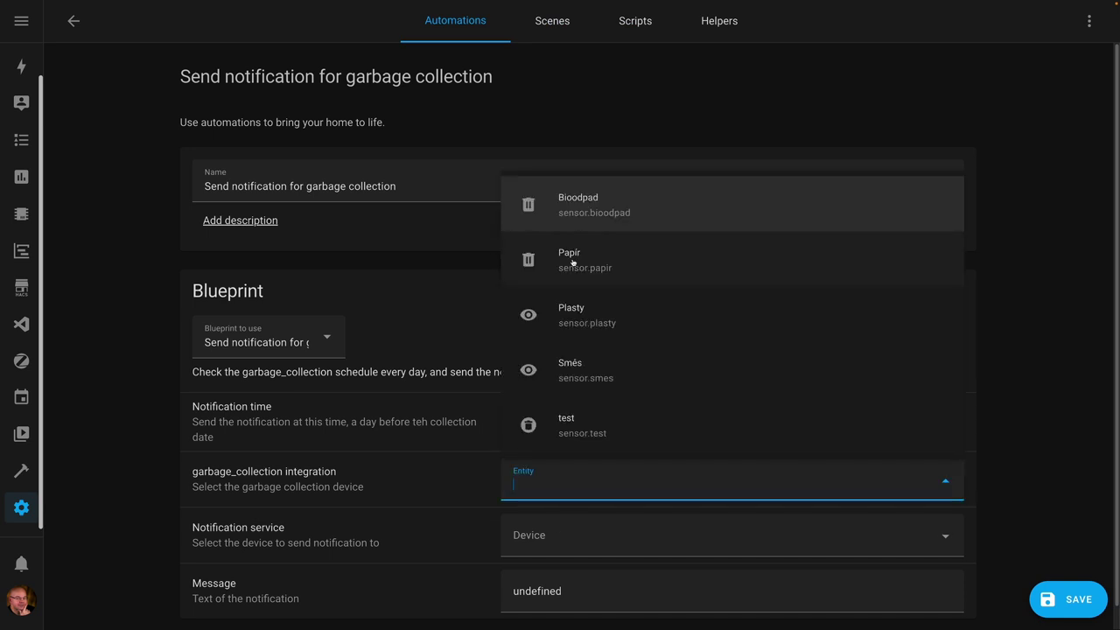
{"action": "left_click", "coordinate": [613, 133]}
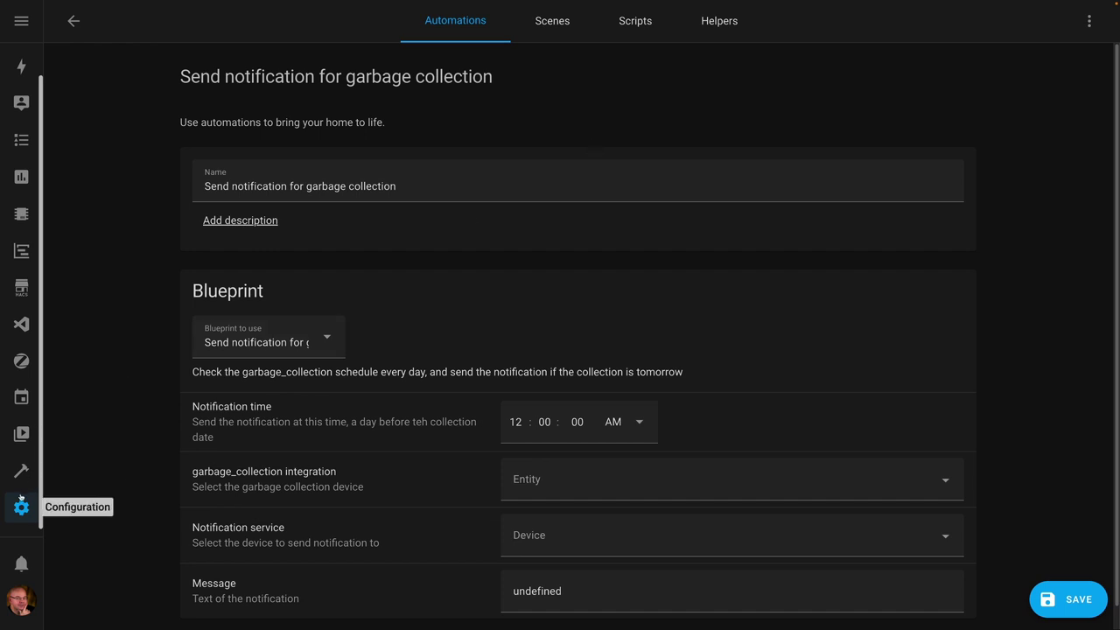
Copy the entire contents of garbage-collection.yaml from the Visual Studio Code editor.
{"action": "left_click", "coordinate": [19, 324]}
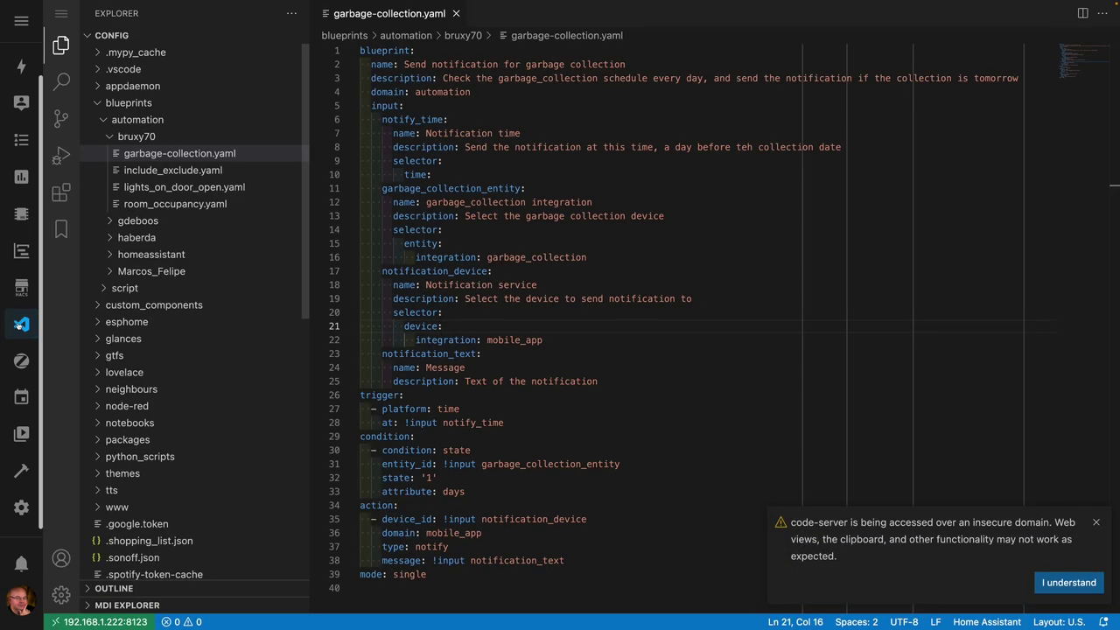
{"action": "left_click", "coordinate": [1069, 582]}
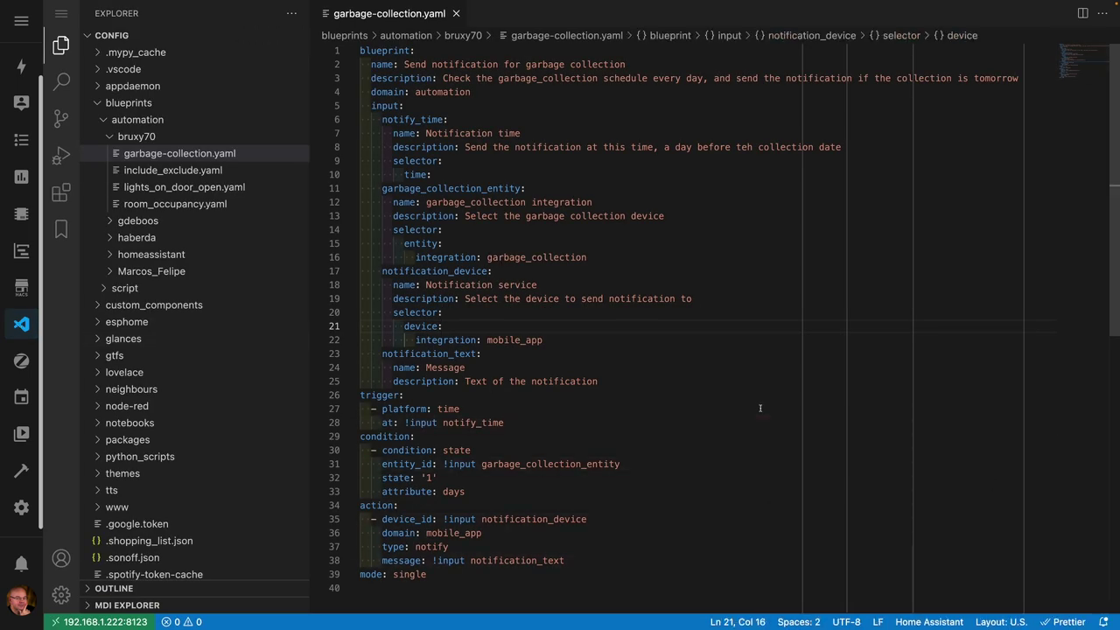
{"action": "left_click", "coordinate": [689, 391]}
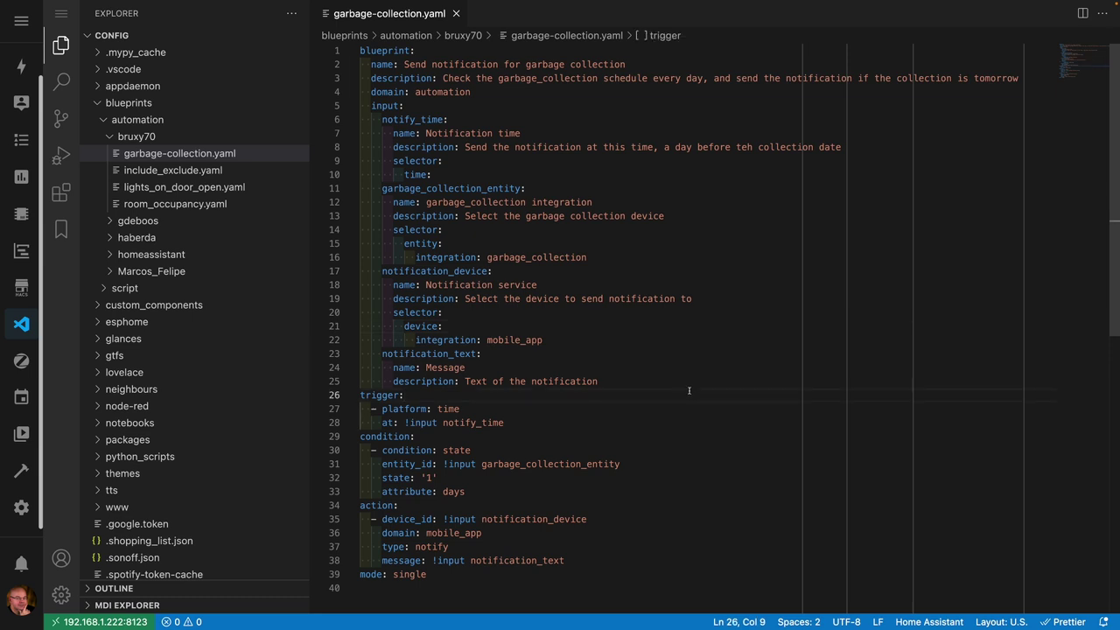
{"action": "key", "text": "ctrl+a"}
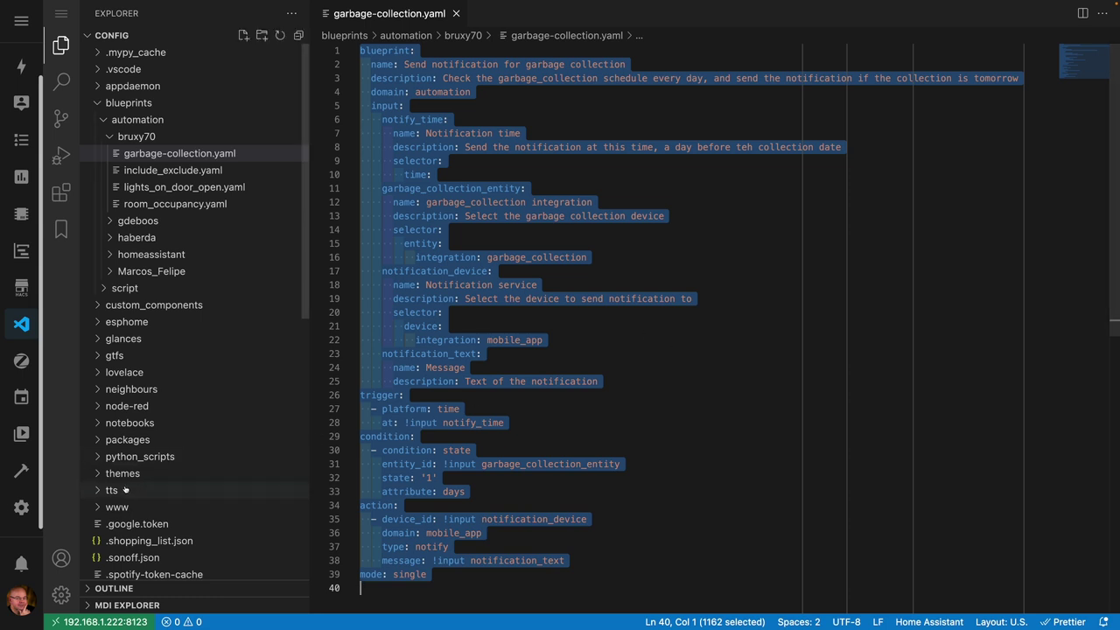
Open the community Blueprints Exchange from Home Assistant's blueprint configuration page.
{"action": "left_click", "coordinate": [35, 508]}
{"action": "left_click", "coordinate": [496, 260]}
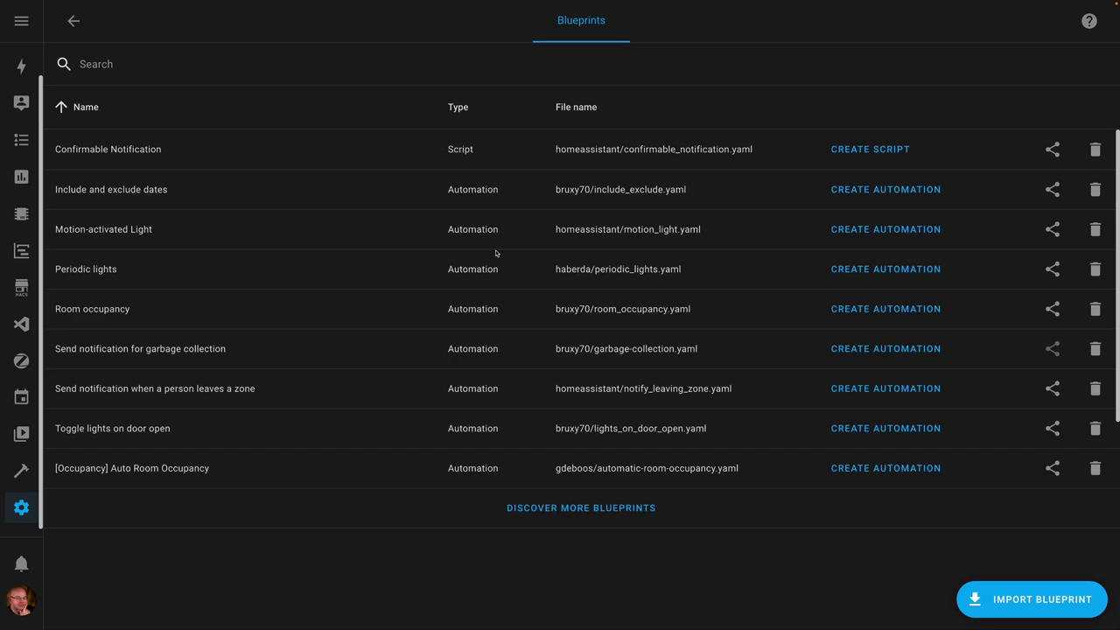
{"action": "left_click", "coordinate": [595, 508]}
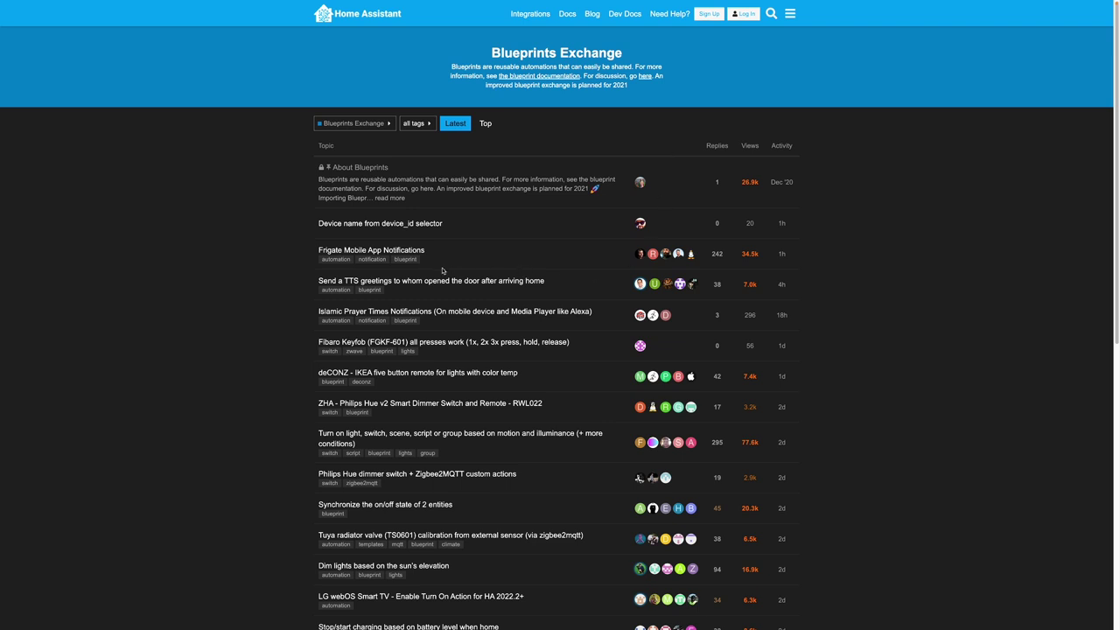
Go to GitHub in the browser tab showing the Selectors documentation and open the account's own gists.
{"action": "mouse_move", "coordinate": [251, 27]}
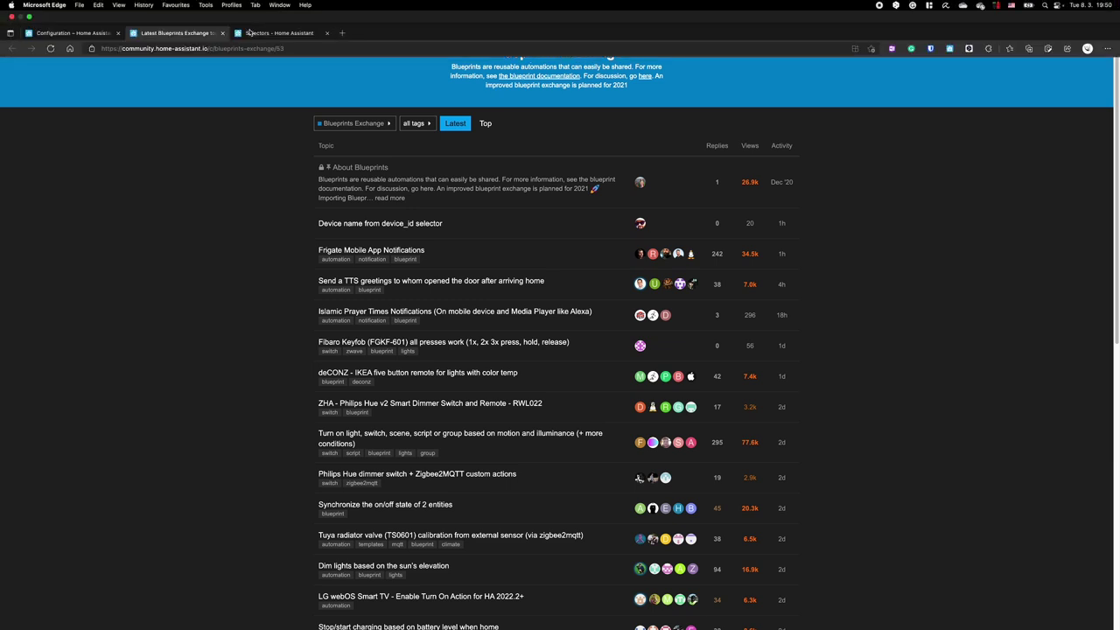
{"action": "left_click", "coordinate": [275, 33]}
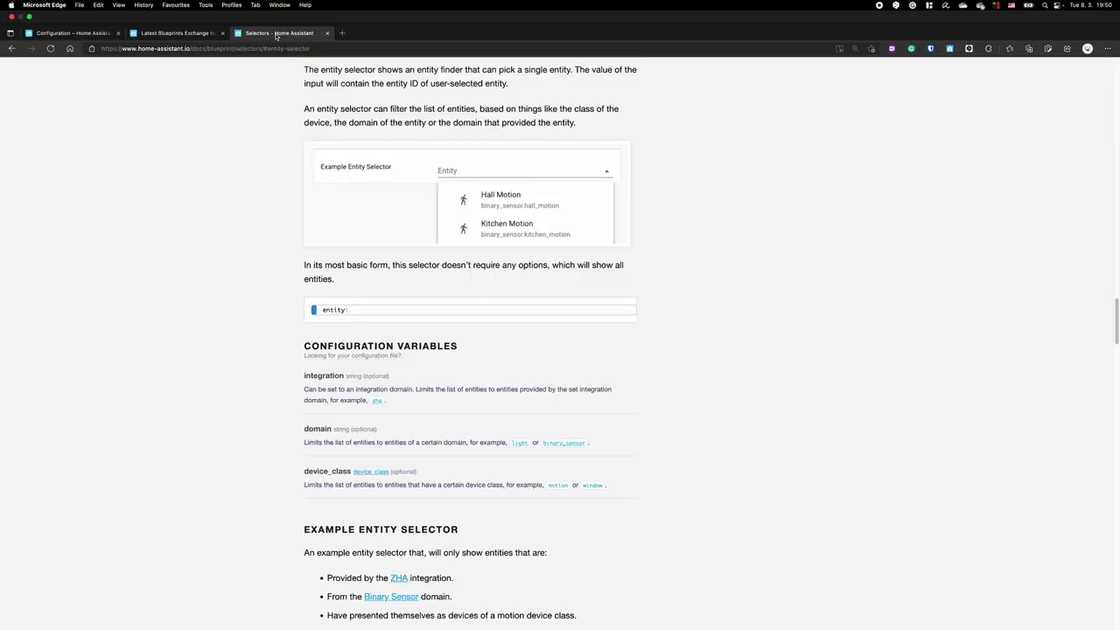
{"action": "left_click", "coordinate": [269, 47]}
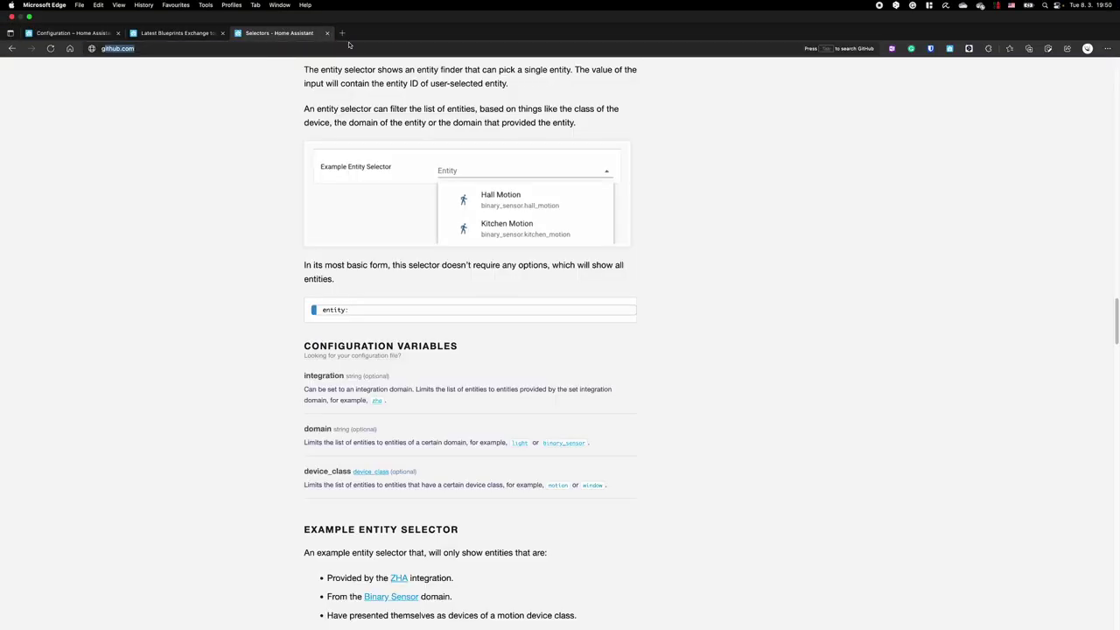
{"action": "type", "text": "git"}
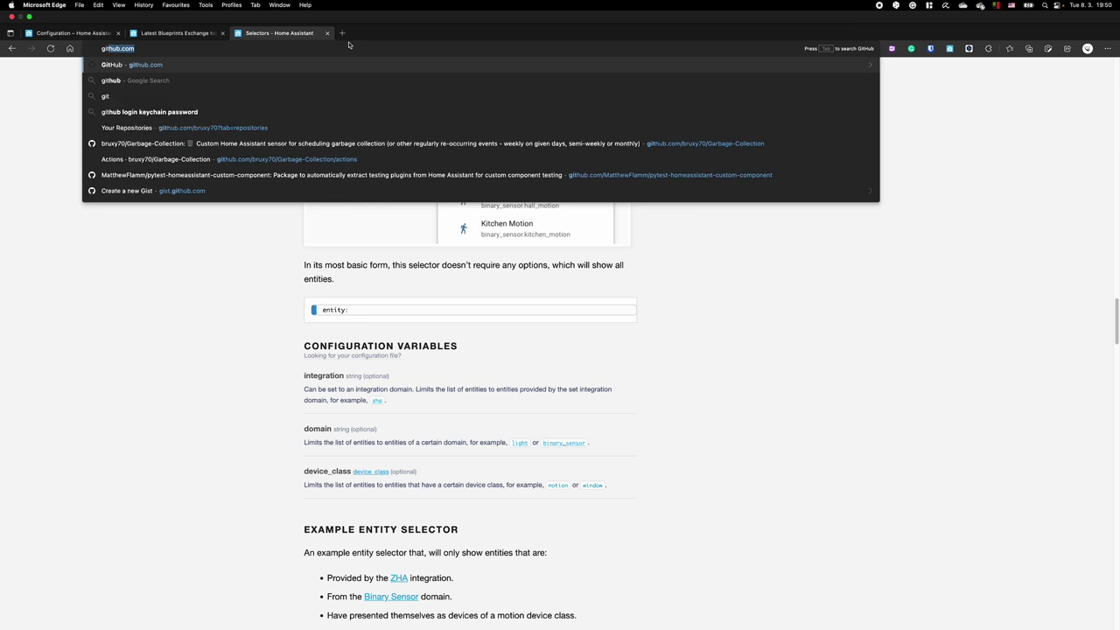
{"action": "key", "text": "Return"}
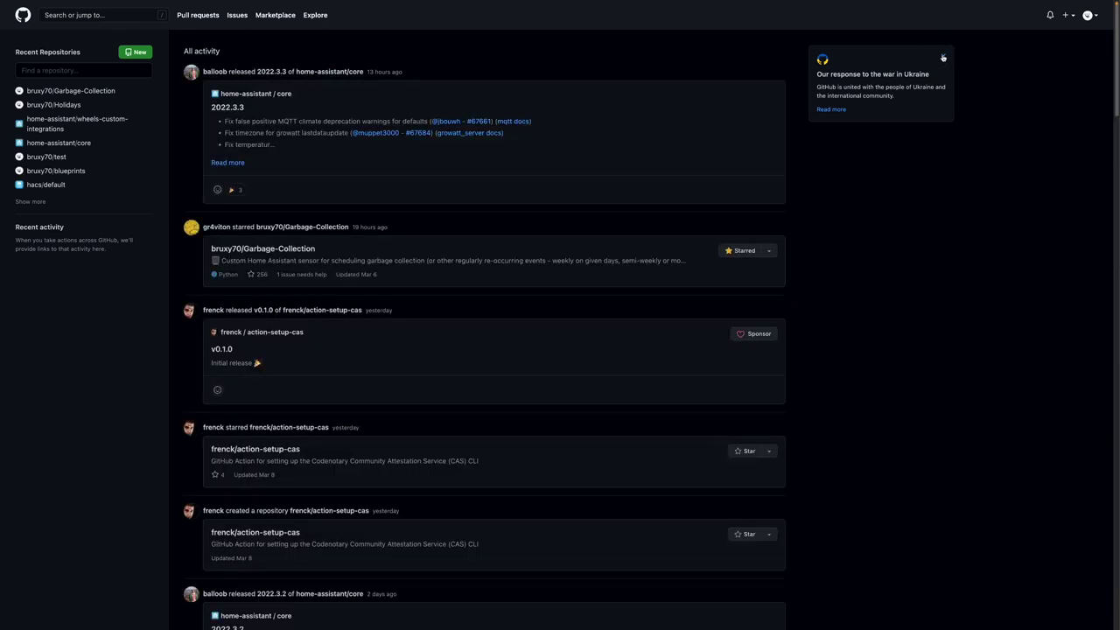
{"action": "left_click", "coordinate": [944, 56]}
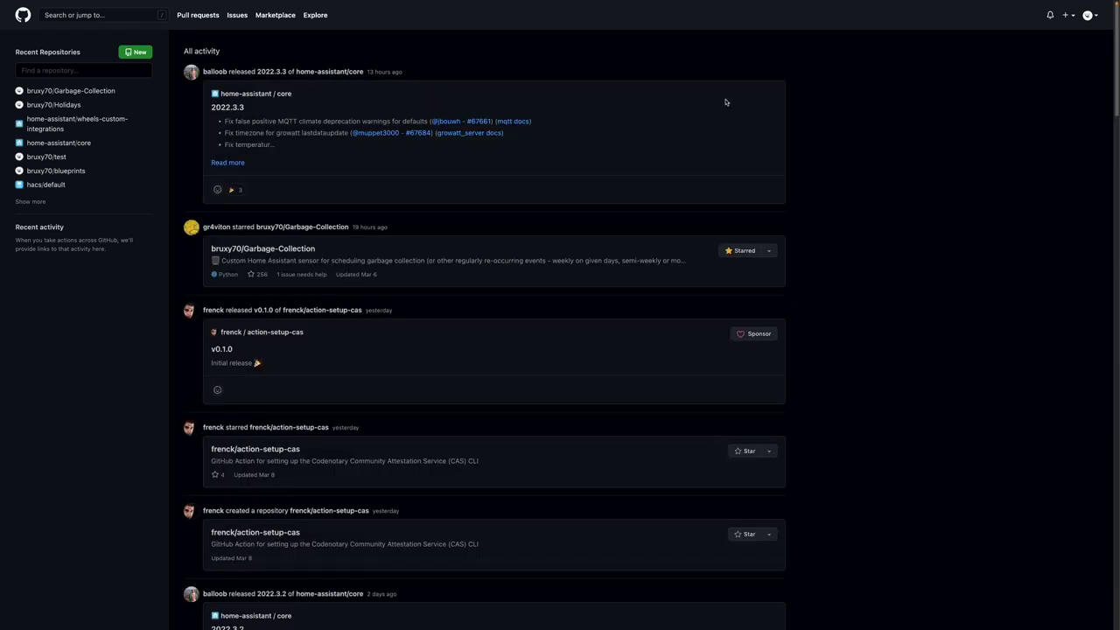
{"action": "left_click", "coordinate": [1094, 18]}
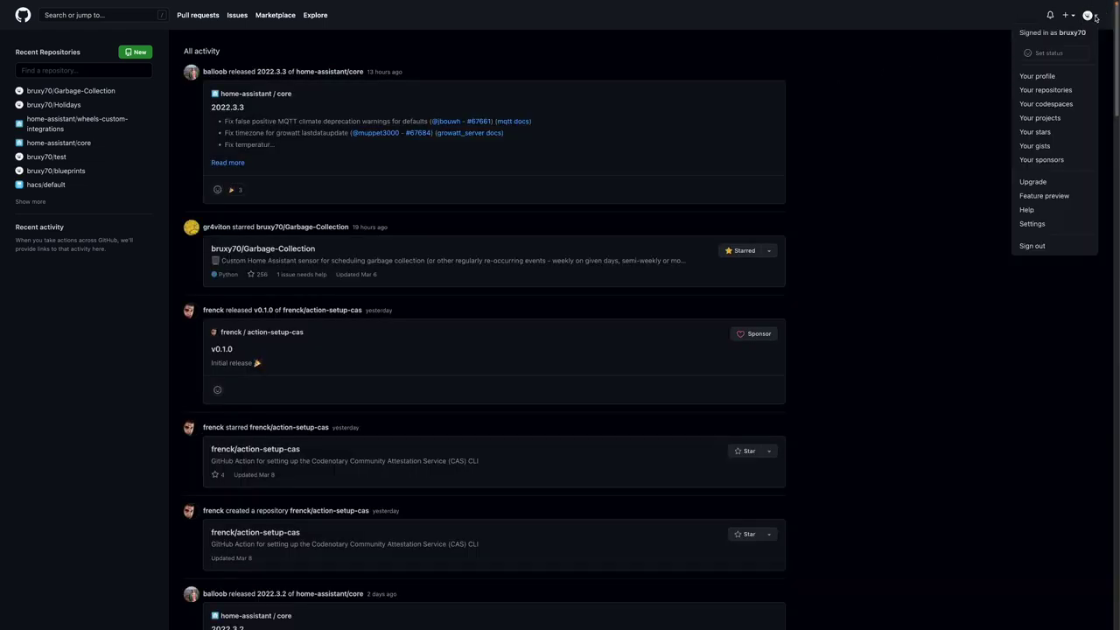
{"action": "left_click", "coordinate": [1054, 147]}
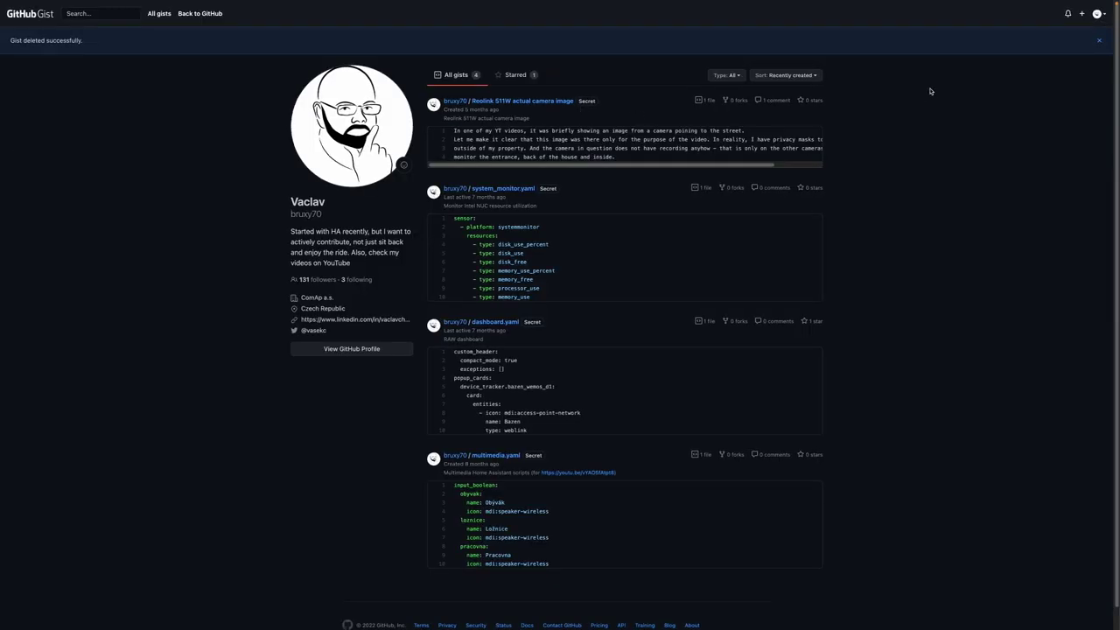
Create a new gist with the copied blueprint code and name its file garbage-notification.yaml.
{"action": "left_click", "coordinate": [1082, 13]}
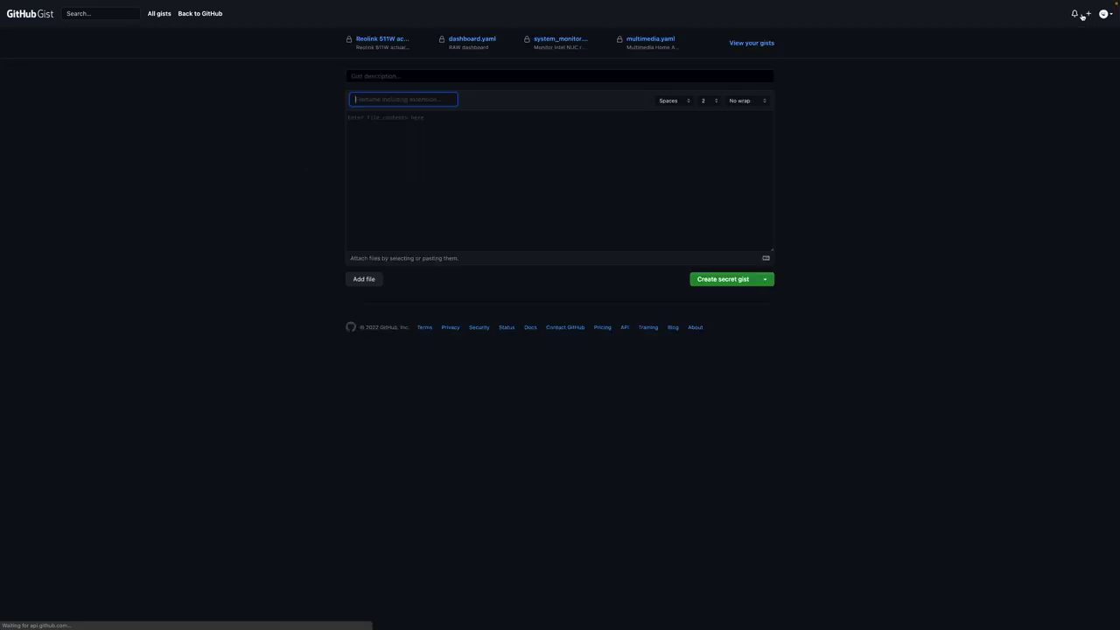
{"action": "left_click", "coordinate": [397, 129]}
{"action": "key", "text": "ctrl+v"}
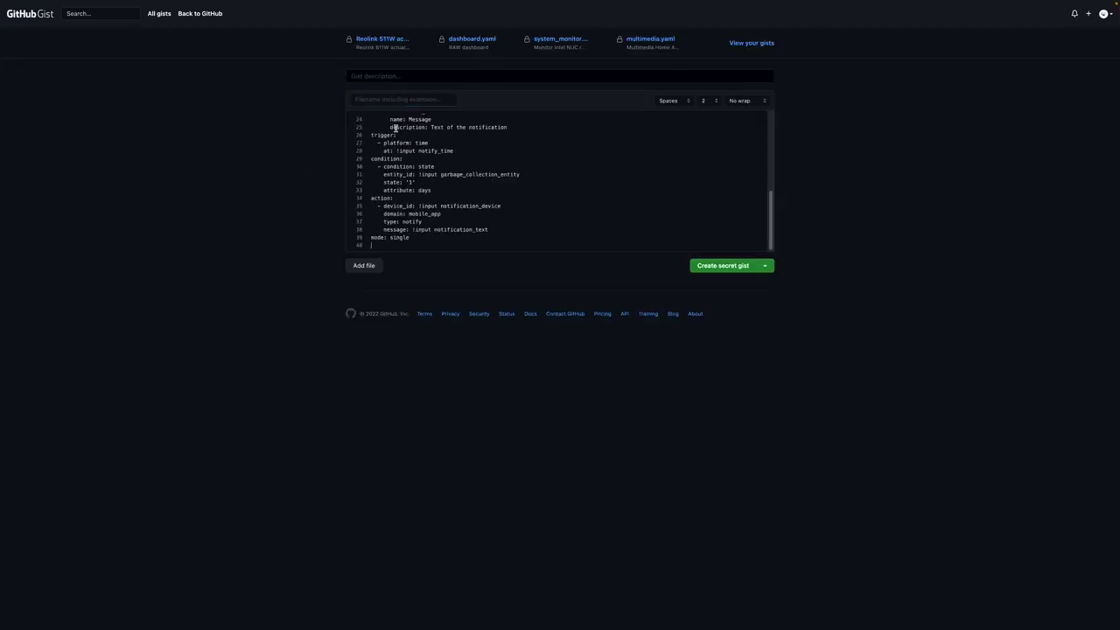
{"action": "scroll", "coordinate": [397, 129], "scroll_direction": "up", "scroll_amount": 5}
{"action": "left_click", "coordinate": [395, 77]}
{"action": "left_click", "coordinate": [454, 102]}
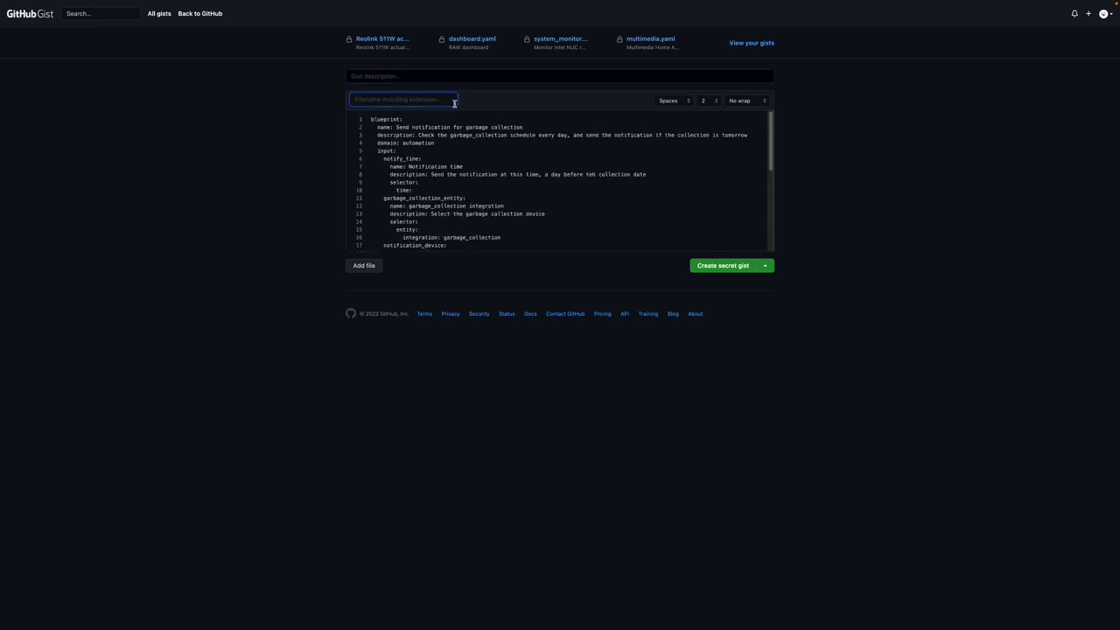
{"action": "type", "text": "garbage-notification.yam"}
Set the gist description to "Home Assistant automation blueprint to send a notification for garbage collection".
{"action": "left_click", "coordinate": [409, 77]}
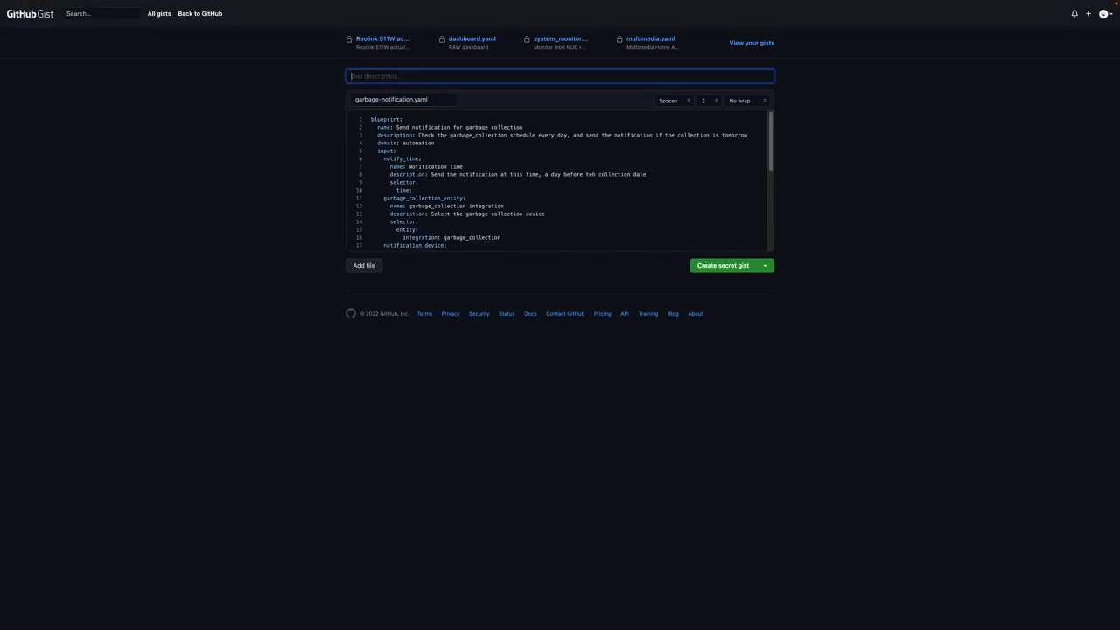
{"action": "left_click", "coordinate": [396, 127]}
{"action": "key", "text": "shift+End"}
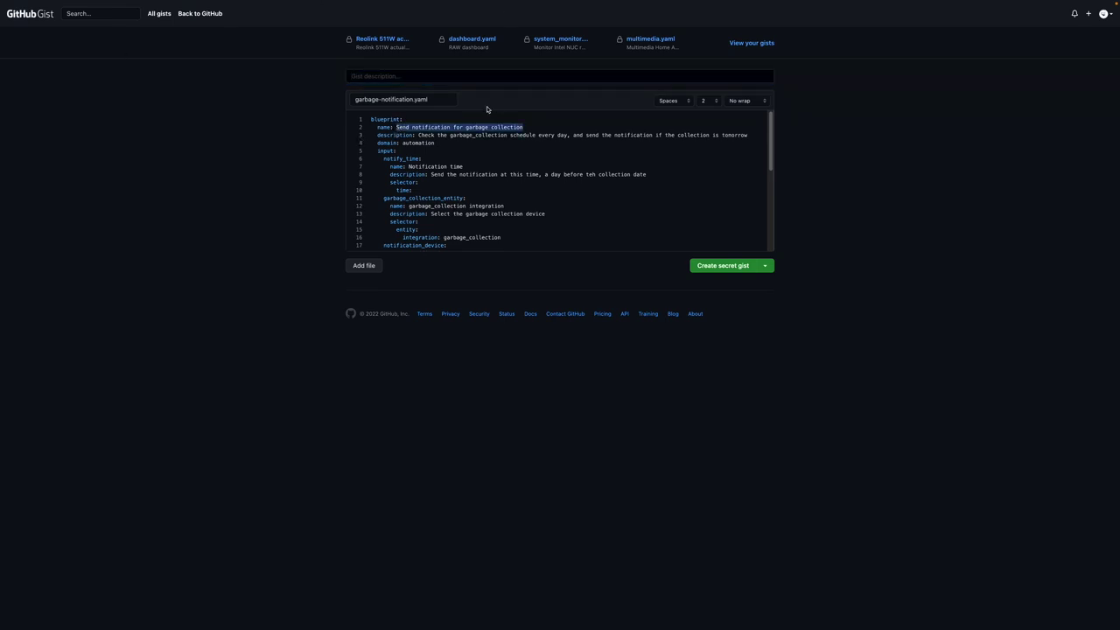
{"action": "left_click", "coordinate": [399, 76]}
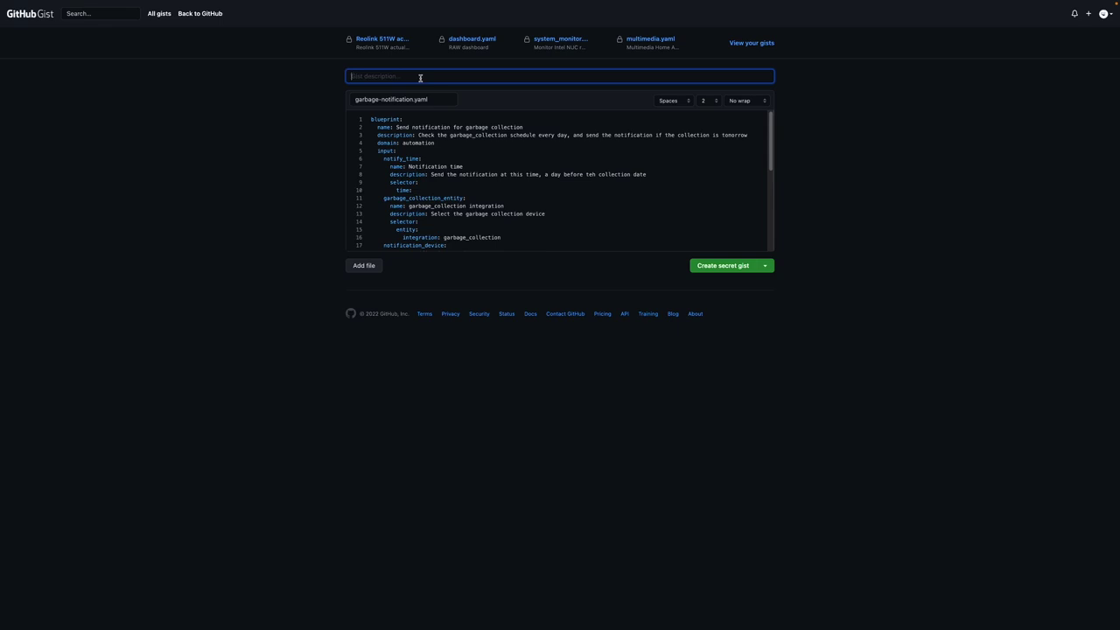
{"action": "type", "text": "Home Assistant automation blueprint to send notification for garbage collection"}
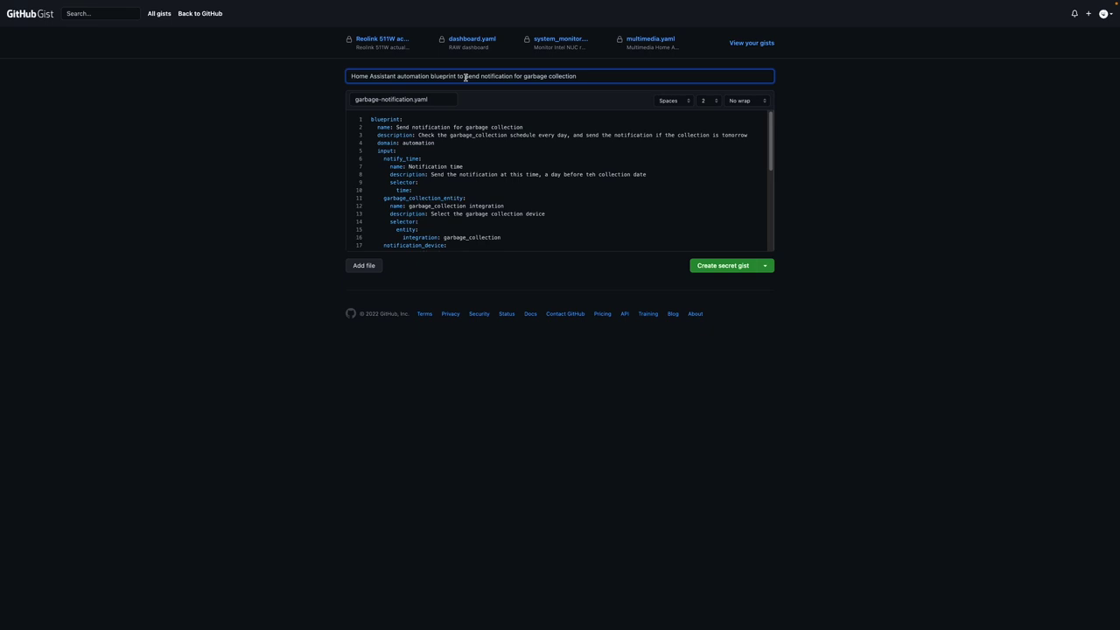
{"action": "type", "text": " a"}
Change the gist's visibility from secret to public and create it.
{"action": "left_click", "coordinate": [765, 265]}
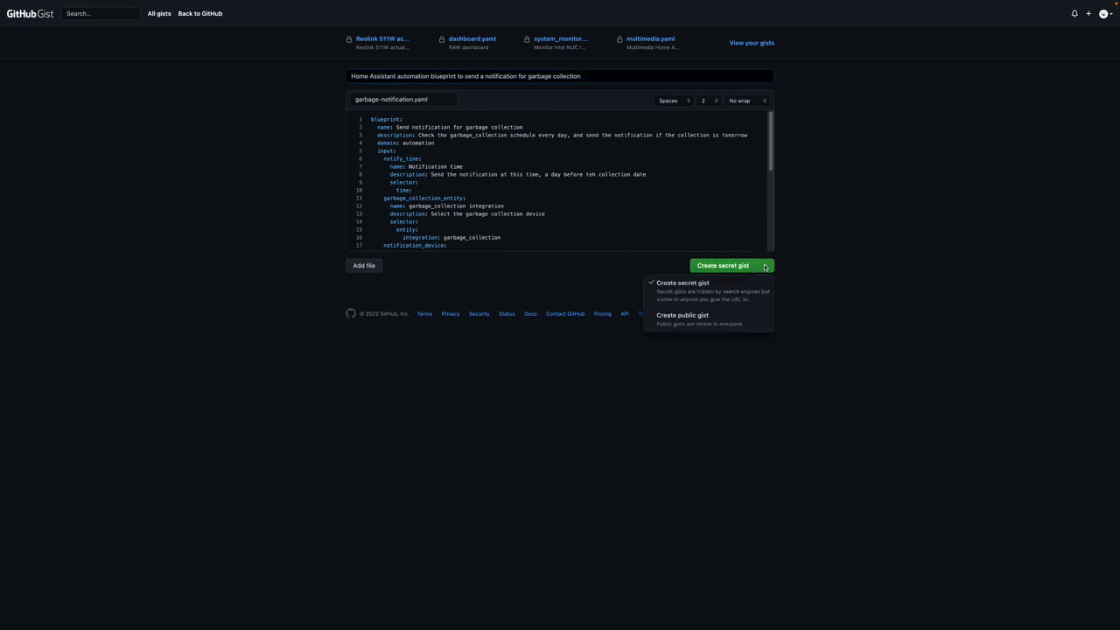
{"action": "left_click", "coordinate": [705, 317]}
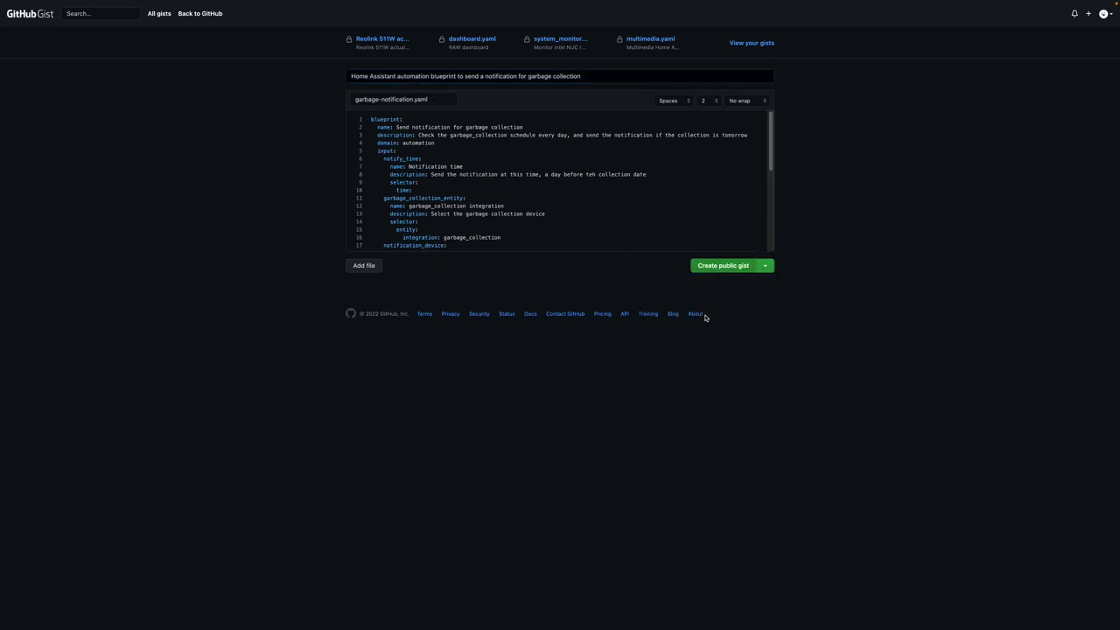
{"action": "left_click", "coordinate": [723, 267]}
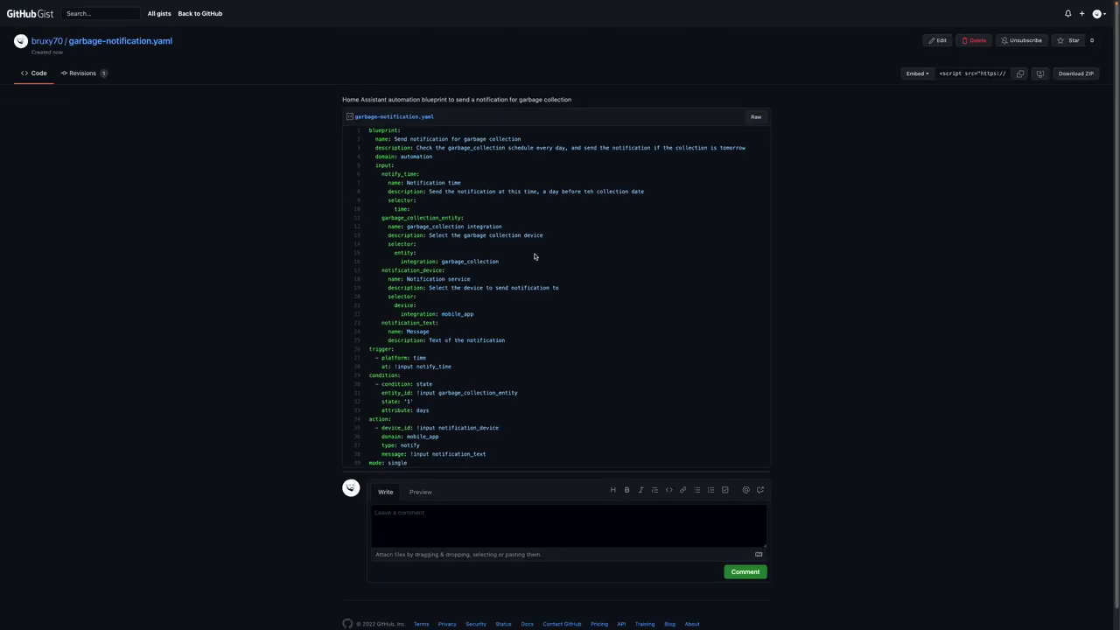
Copy the web address of the gist's garbage-notification.yaml file and return to the Home Assistant blueprints list.
{"action": "left_click", "coordinate": [406, 118]}
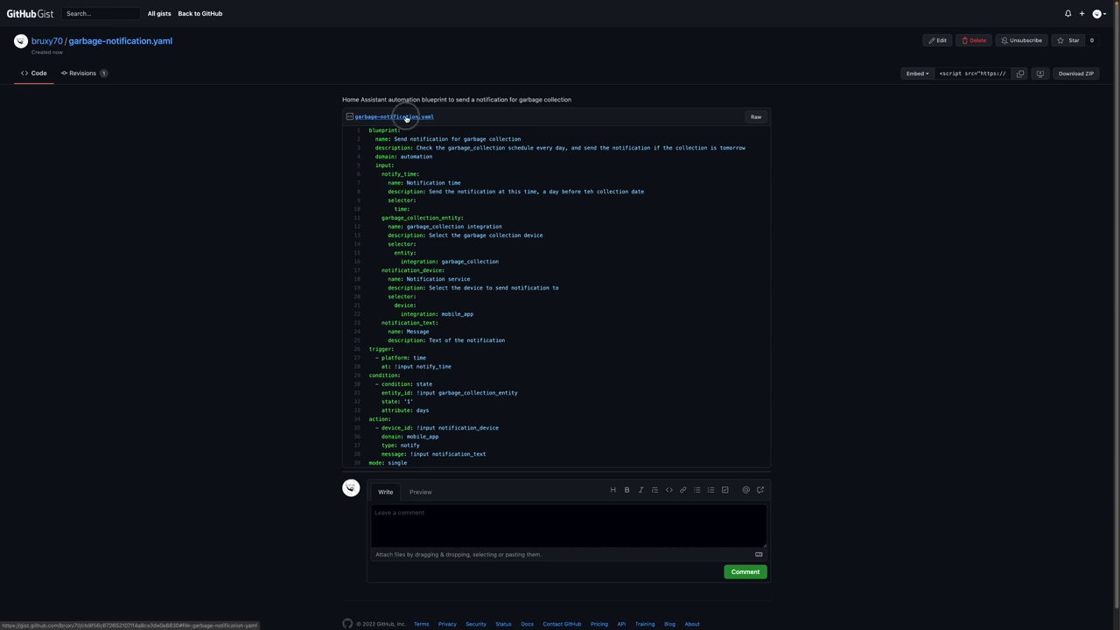
{"action": "mouse_move", "coordinate": [429, 2]}
{"action": "left_click", "coordinate": [366, 49]}
{"action": "right_click", "coordinate": [367, 49]}
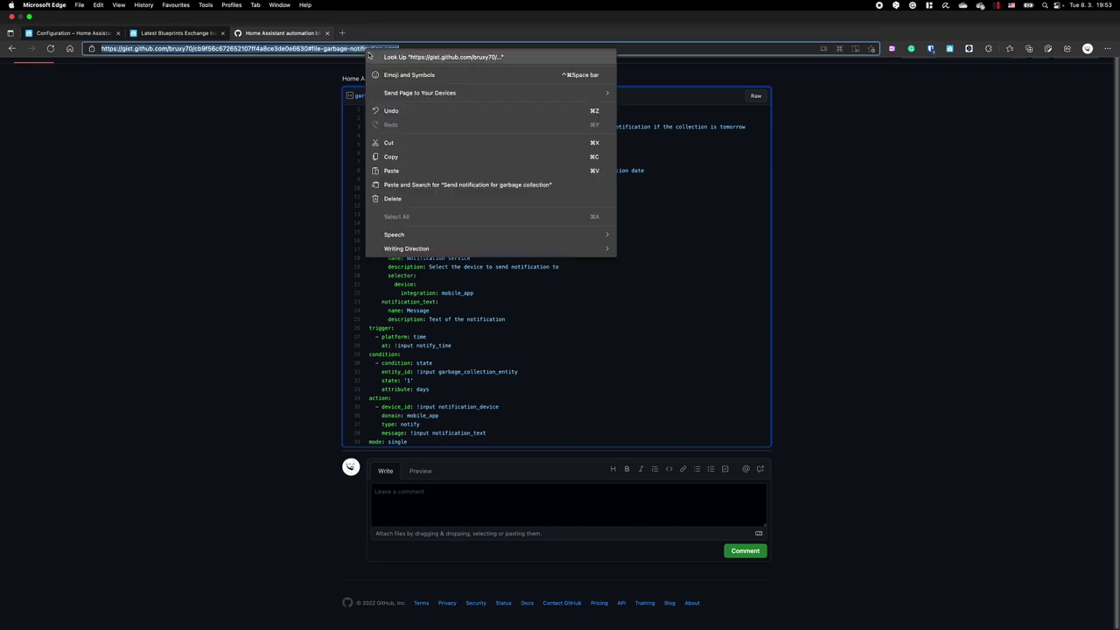
{"action": "left_click", "coordinate": [396, 157]}
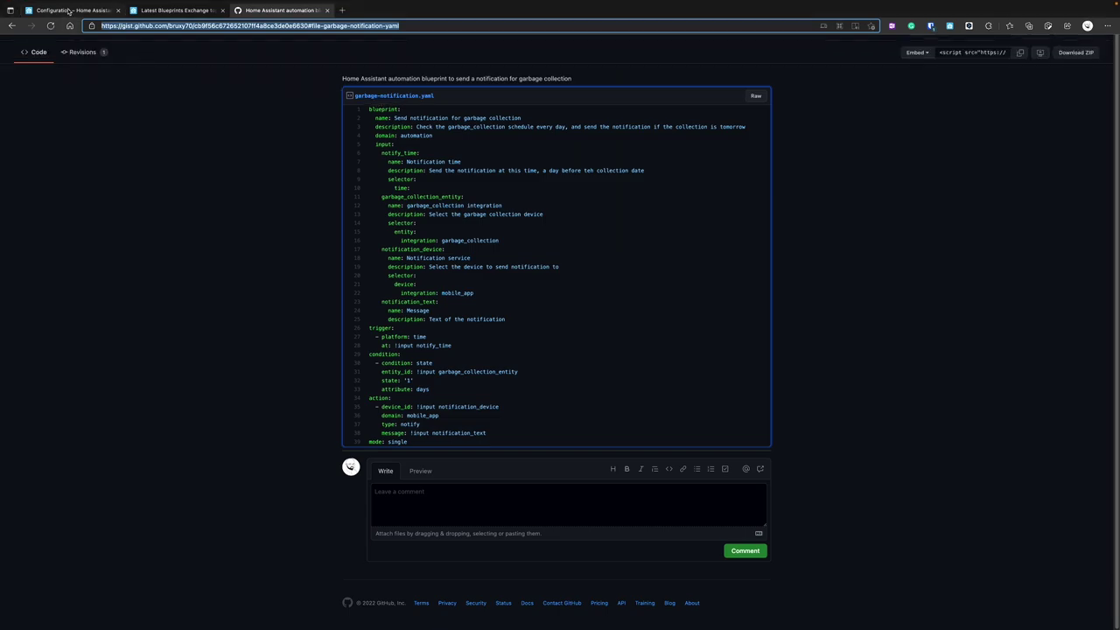
{"action": "left_click", "coordinate": [69, 12]}
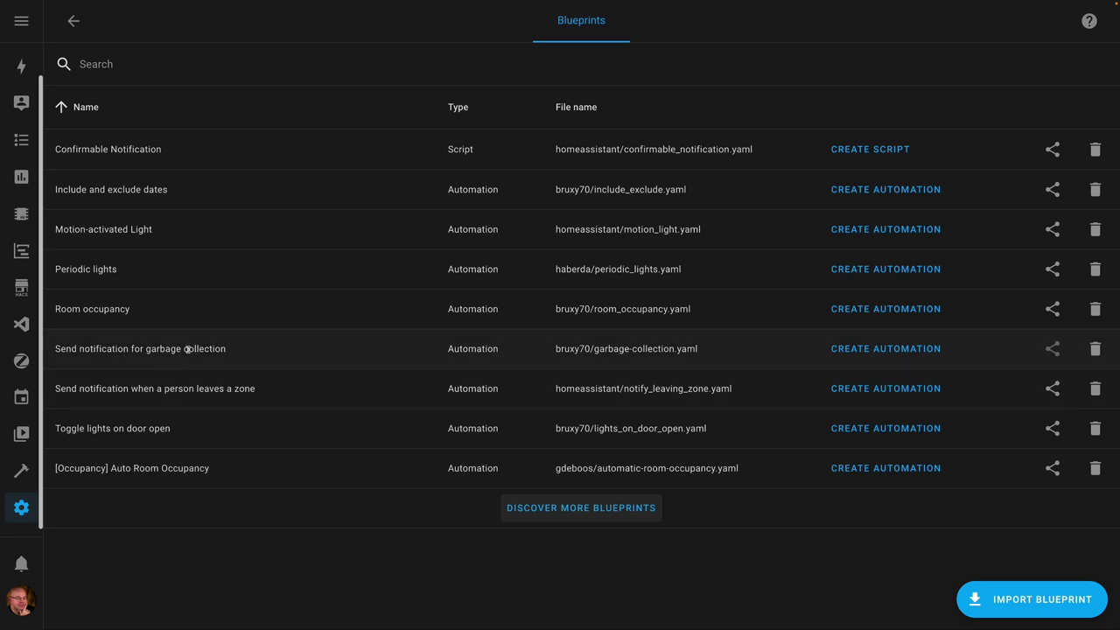
Delete the local "Send notification for garbage collection" blueprint and import it again from the copied gist address.
{"action": "left_click", "coordinate": [1093, 349]}
{"action": "left_click", "coordinate": [680, 372]}
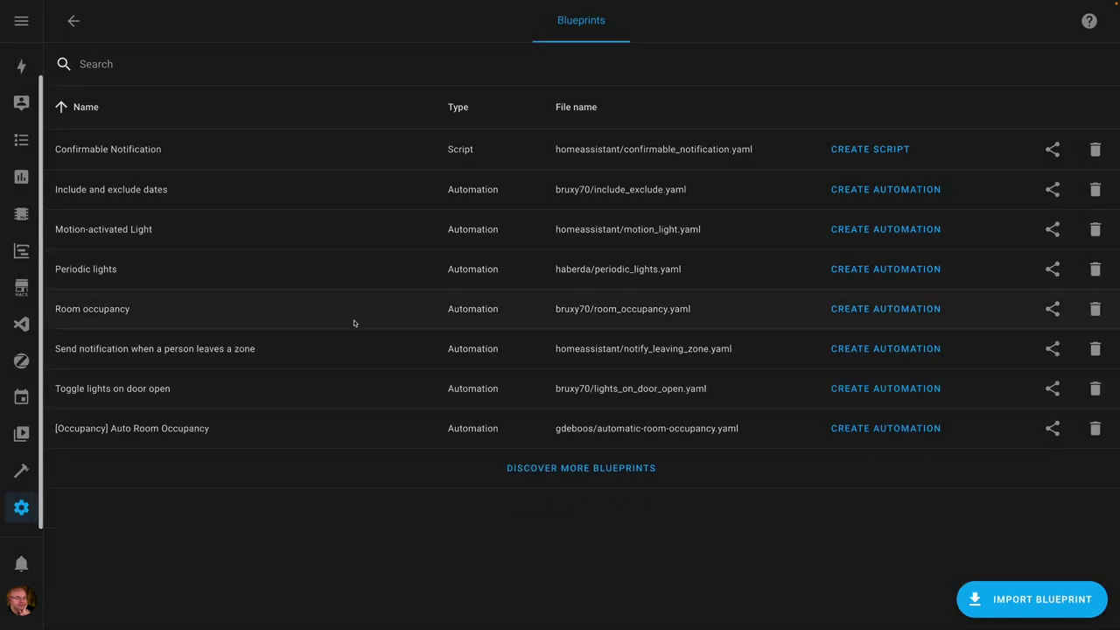
{"action": "left_click", "coordinate": [1048, 602]}
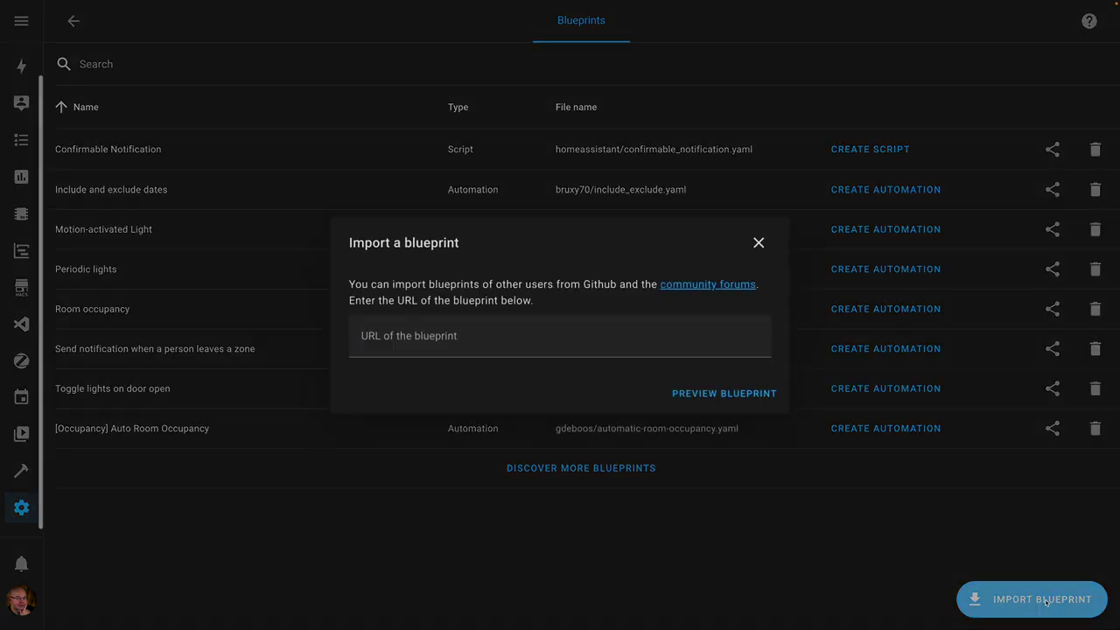
{"action": "key", "text": "ctrl+v"}
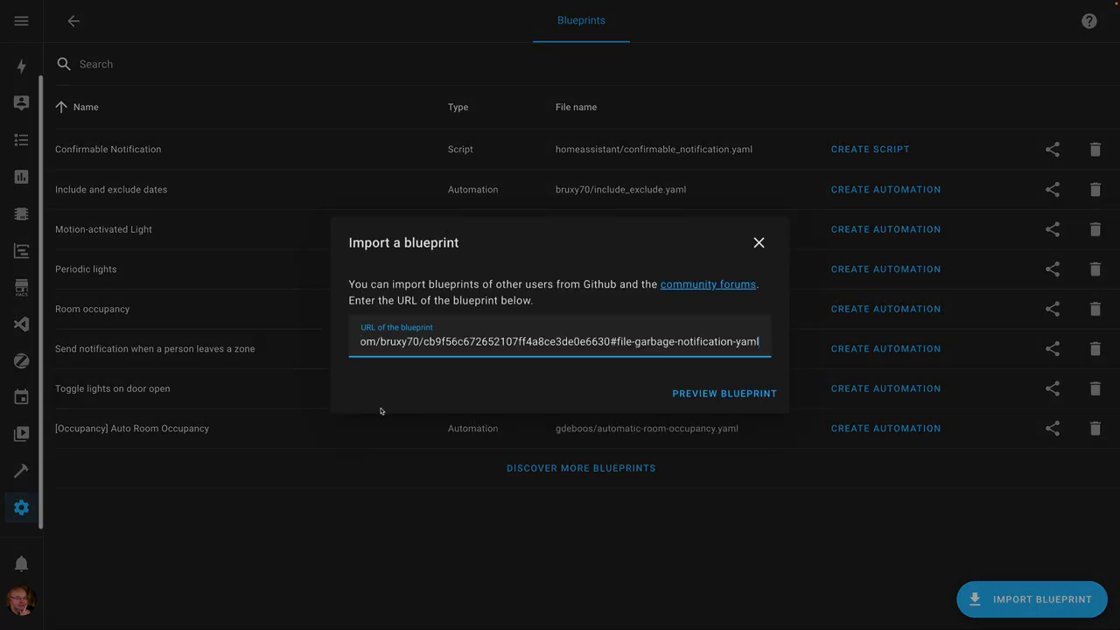
{"action": "left_click", "coordinate": [711, 395]}
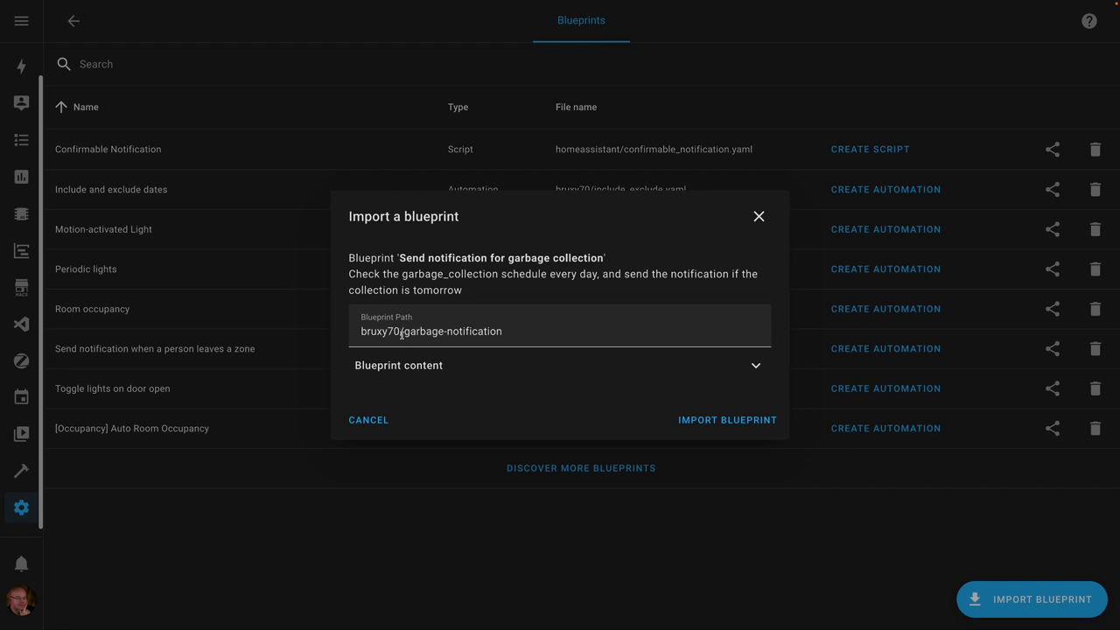
{"action": "left_click", "coordinate": [738, 422]}
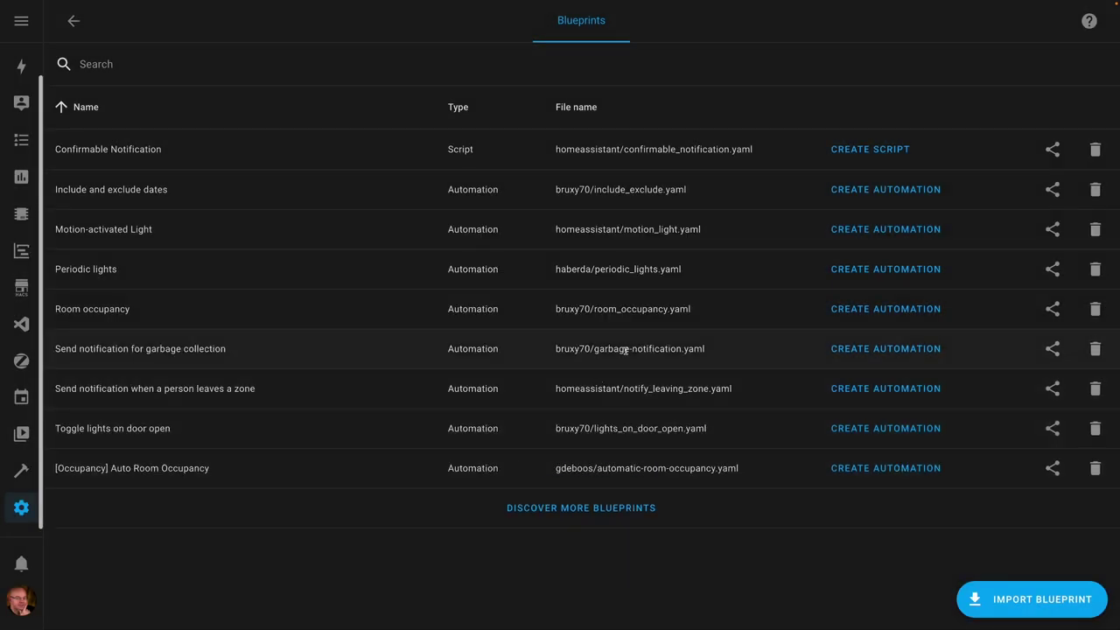
Check the automation form offered by the imported garbage collection blueprint and leave it without saving.
{"action": "left_click", "coordinate": [861, 354]}
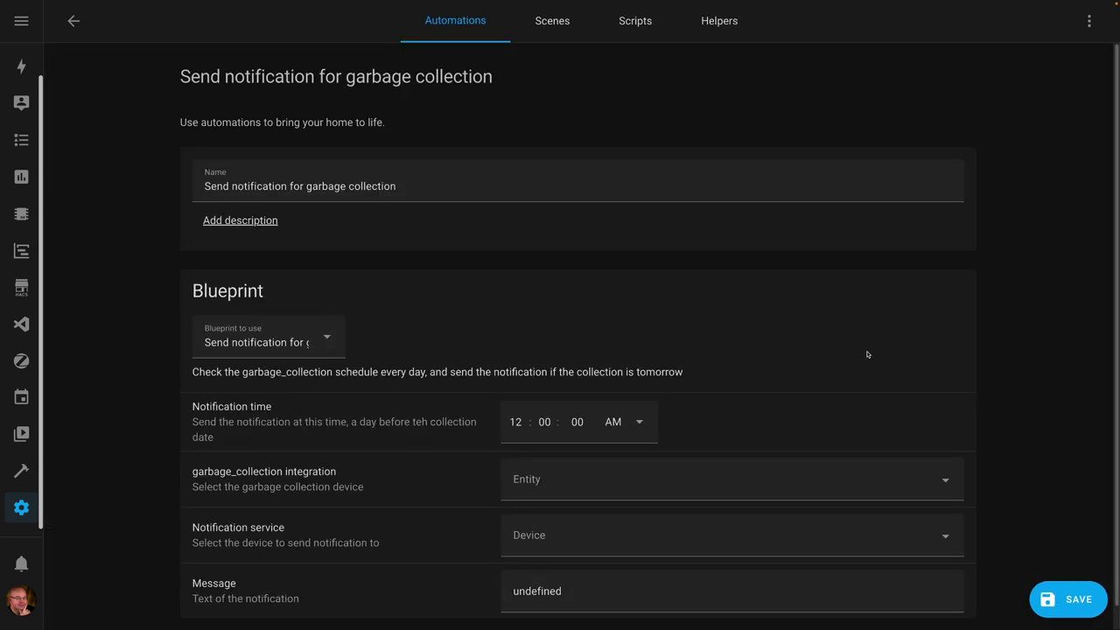
{"action": "left_click", "coordinate": [74, 20]}
{"action": "left_click", "coordinate": [695, 371]}
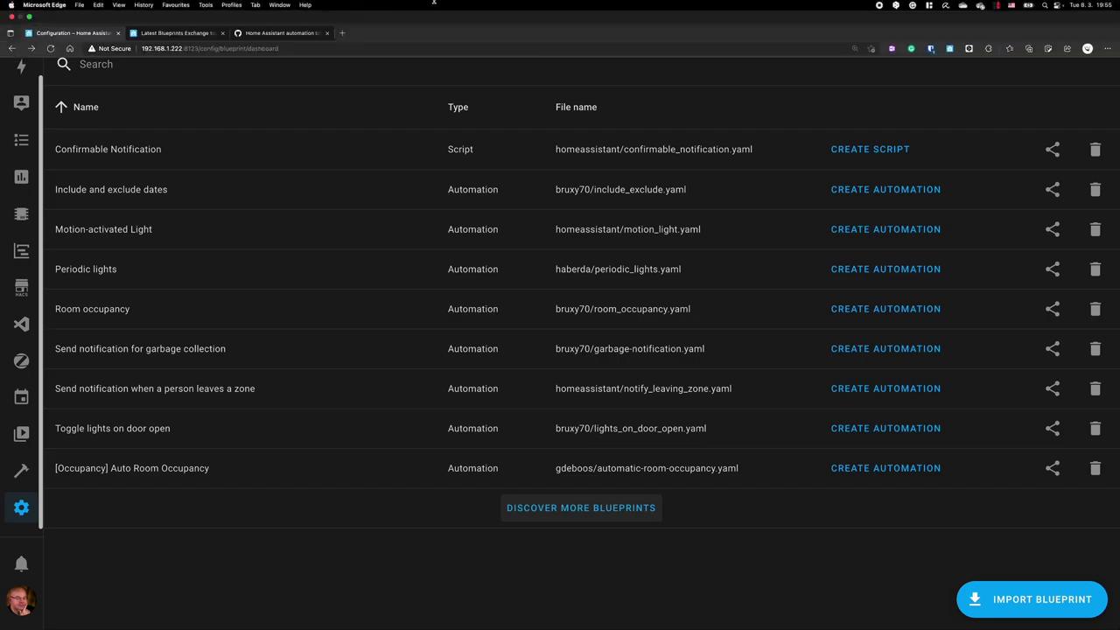
In the Garbage-Collection repository on GitHub, go to the readme's Include and Exclude section and follow the Import Blueprint badge for both.
{"action": "left_click", "coordinate": [205, 16]}
{"action": "left_click", "coordinate": [203, 15]}
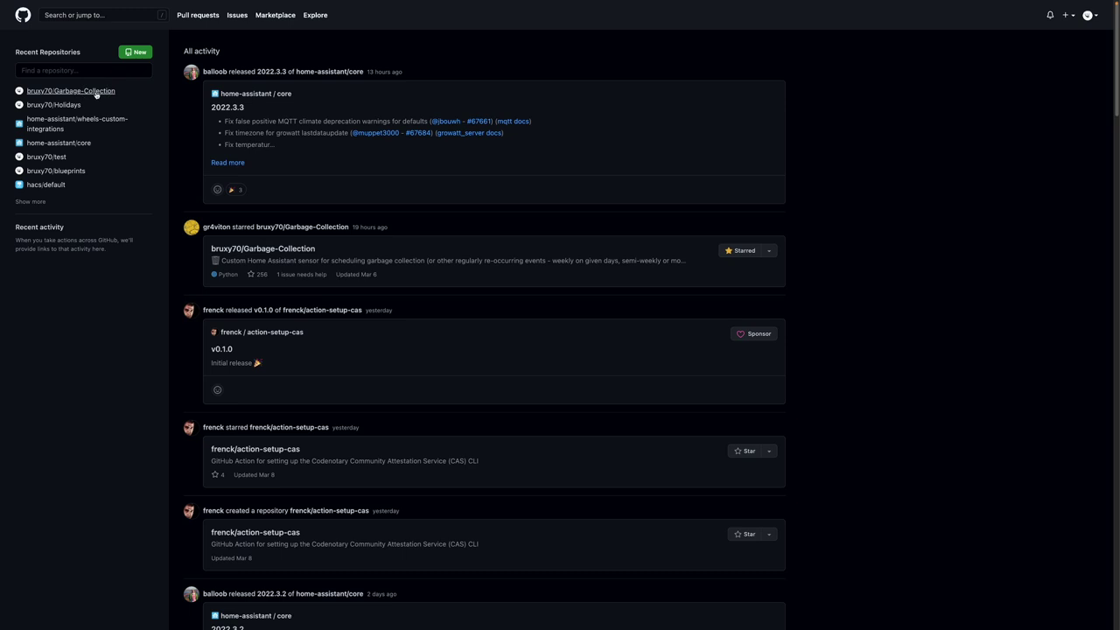
{"action": "left_click", "coordinate": [70, 91]}
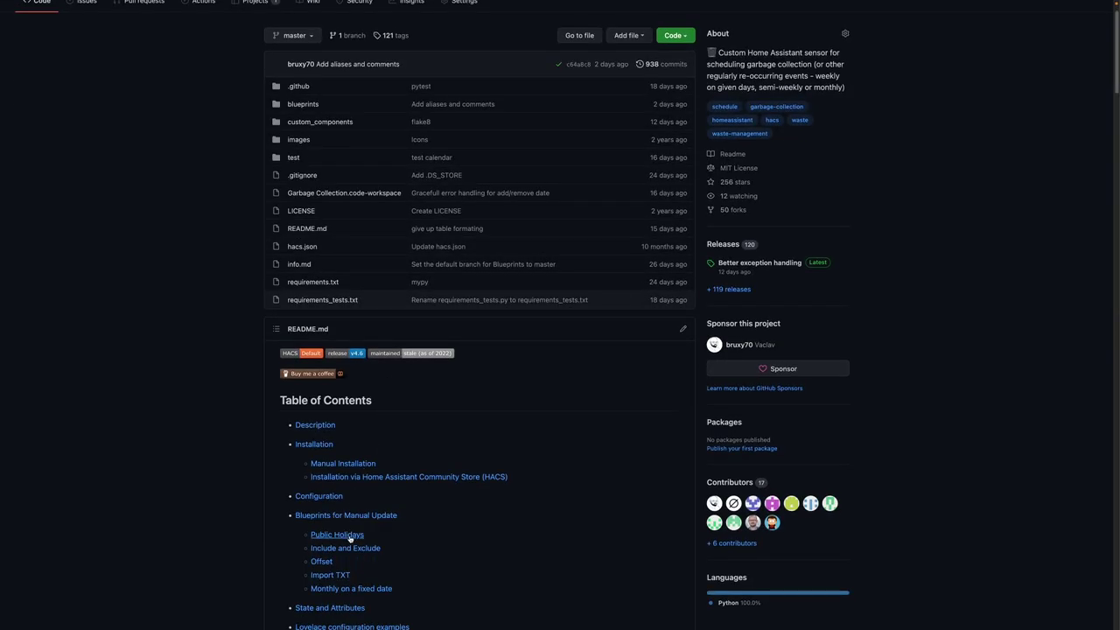
{"action": "left_click", "coordinate": [339, 548]}
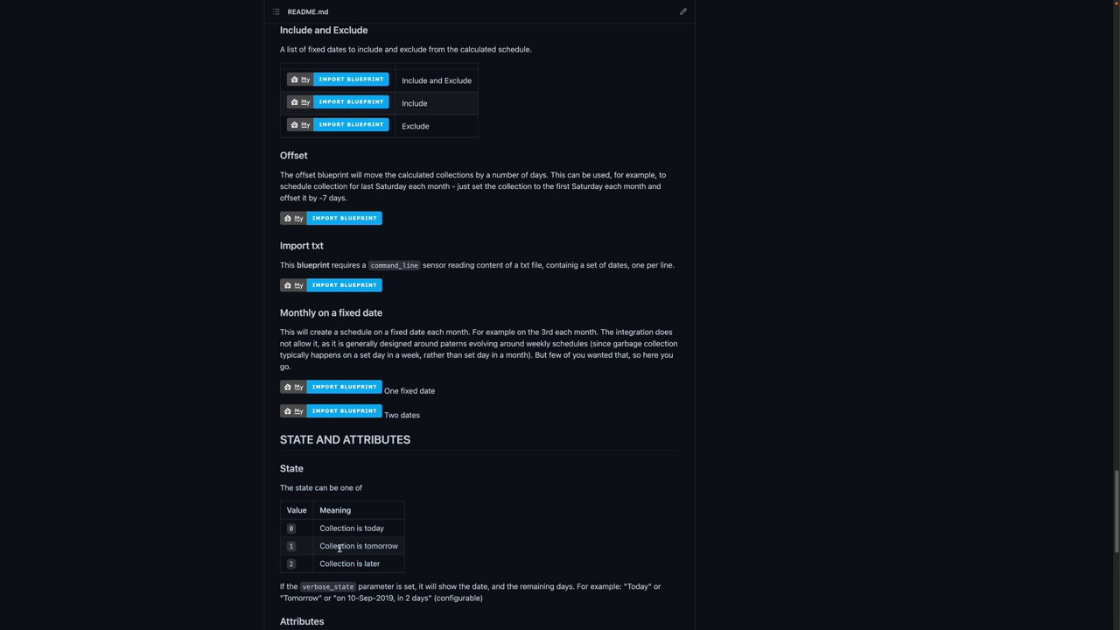
{"action": "left_click", "coordinate": [365, 80]}
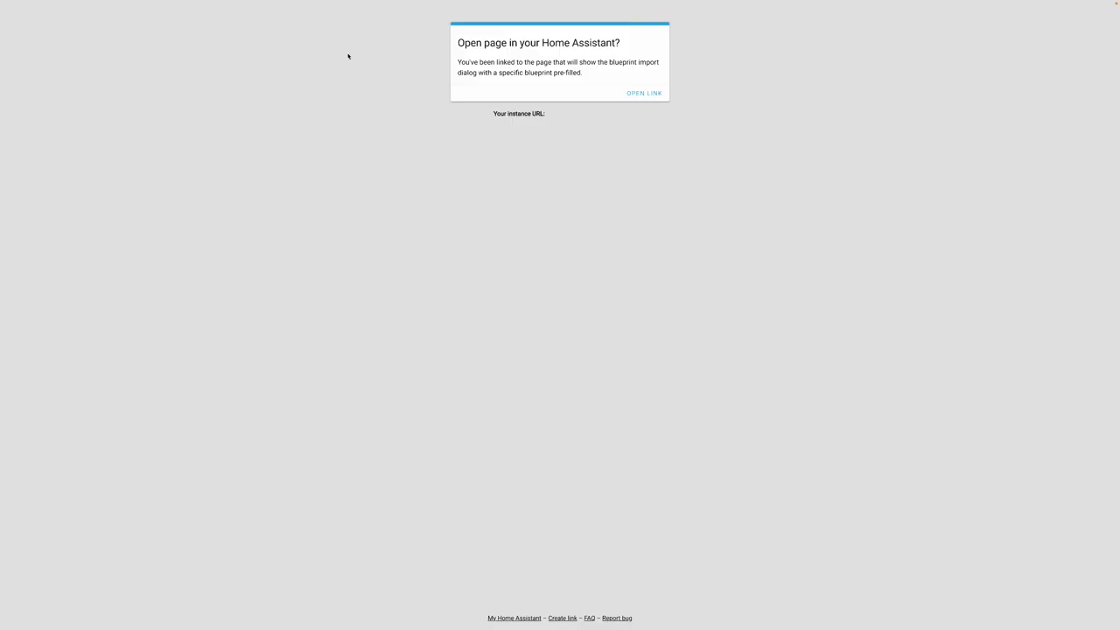
Create a My Home Assistant link that redirects to "Blueprints: Start import" with the copied gist address as the blueprint URL.
{"action": "left_click", "coordinate": [561, 618]}
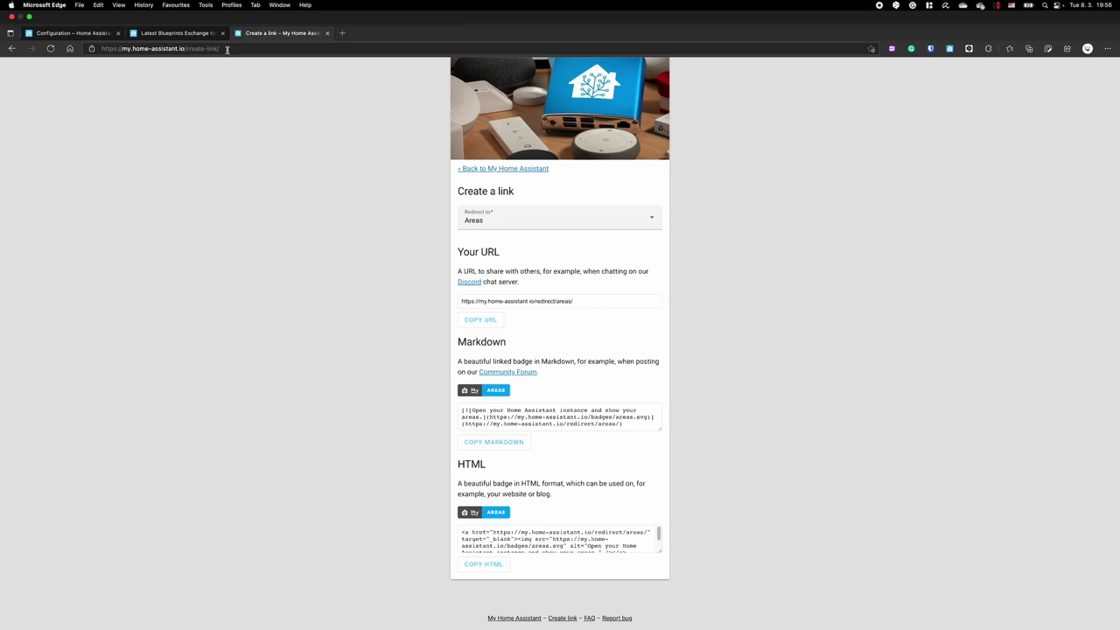
{"action": "left_click", "coordinate": [505, 227]}
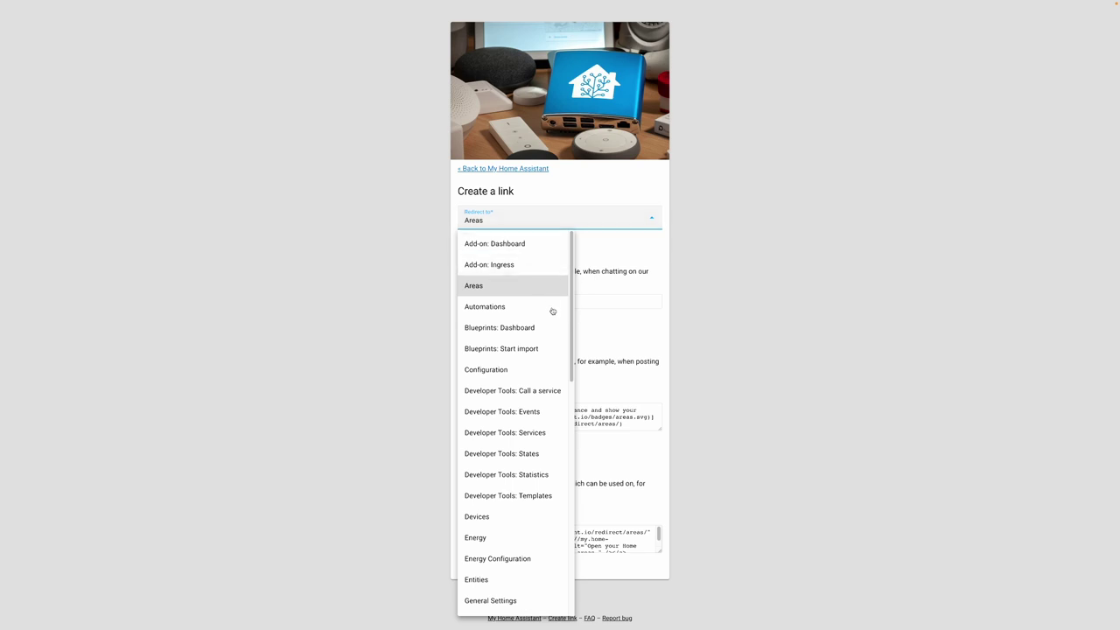
{"action": "left_click", "coordinate": [501, 351]}
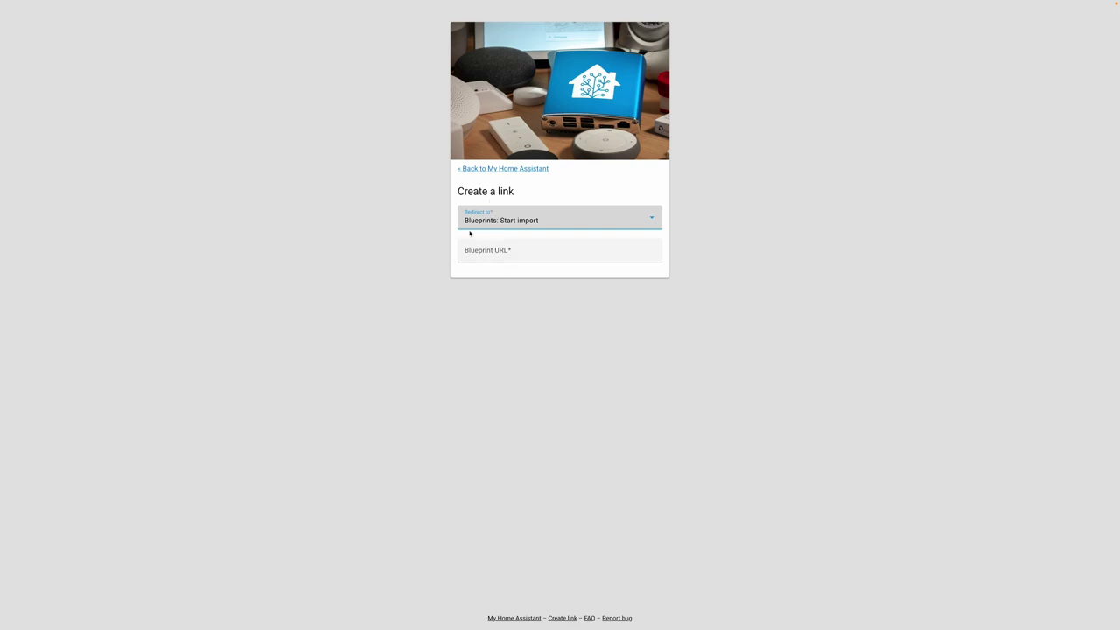
{"action": "left_click", "coordinate": [504, 253]}
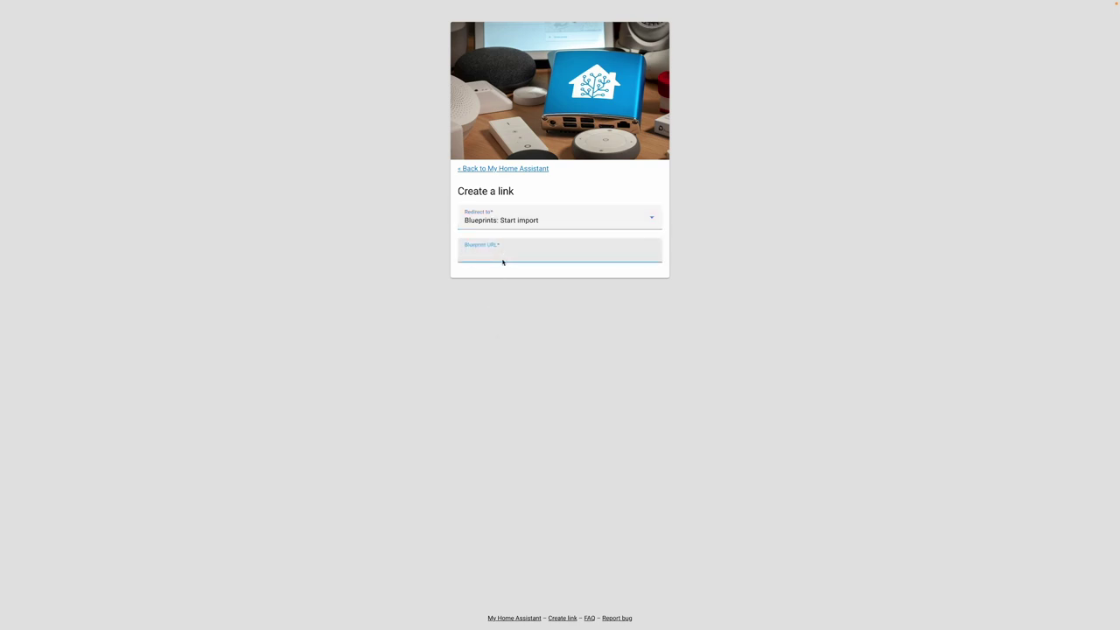
{"action": "key", "text": "ctrl+v"}
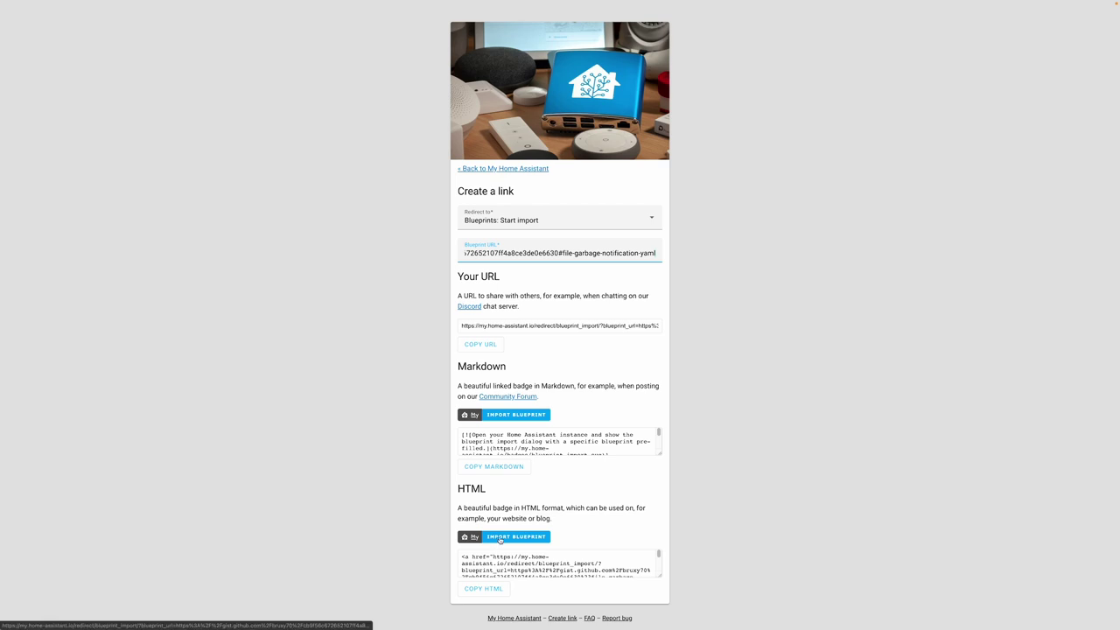
Test the generated Markdown import badge by opening its link in Home Assistant, and close the import dialog without importing.
{"action": "left_click", "coordinate": [506, 418]}
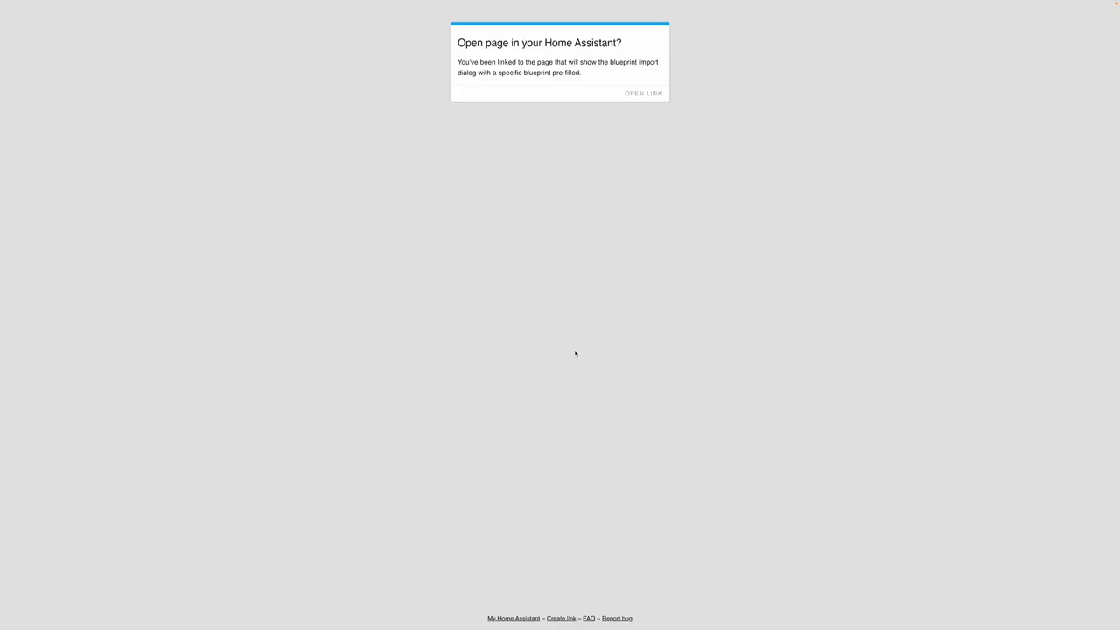
{"action": "left_click", "coordinate": [642, 93]}
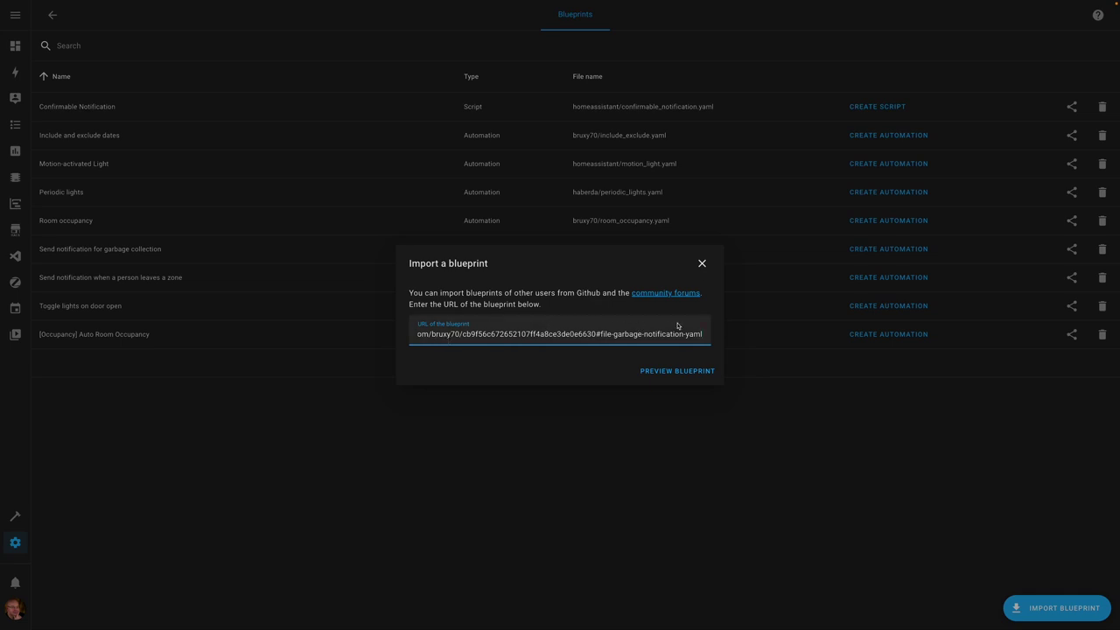
{"action": "left_click", "coordinate": [702, 263]}
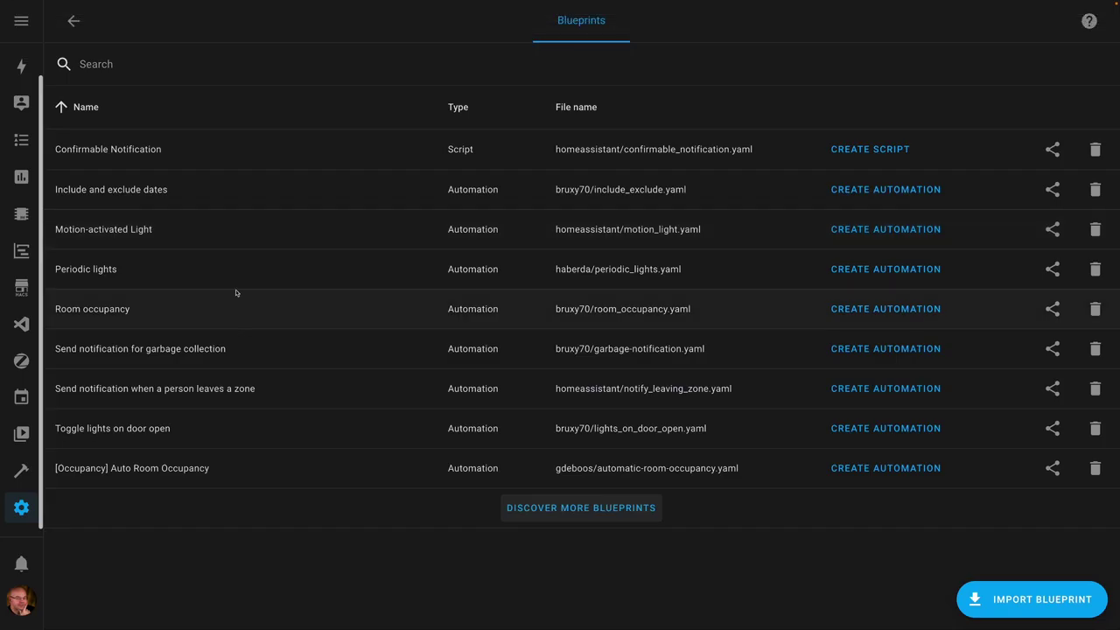
Review the Home Assistant blueprint tutorial from the example automation through inputs and selectors to the sharing instructions.
{"action": "left_click", "coordinate": [159, 34]}
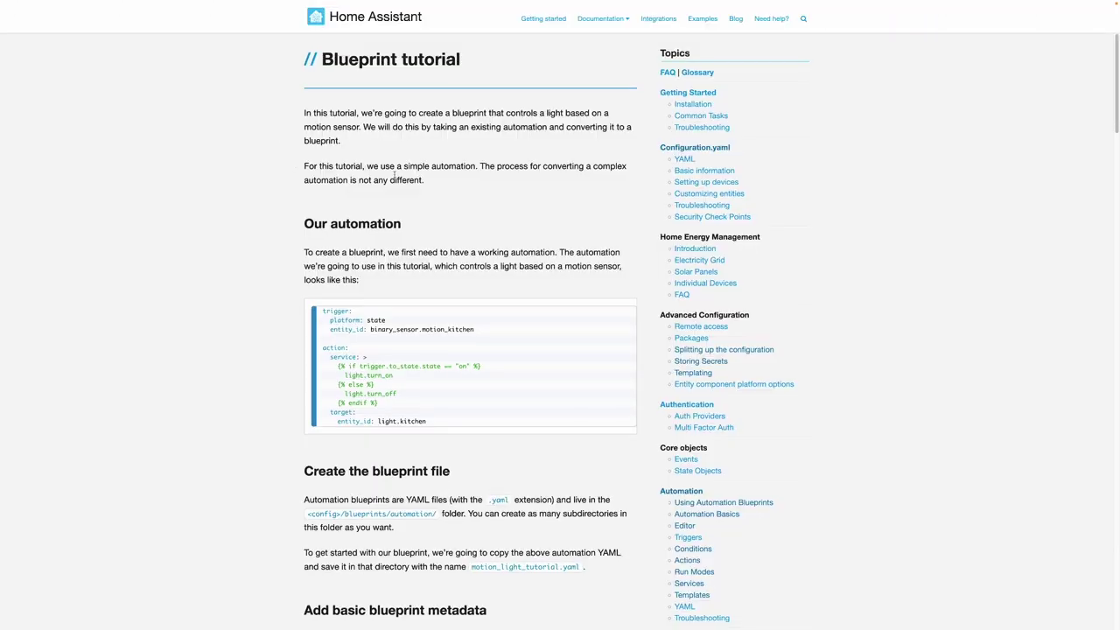
{"action": "scroll", "coordinate": [407, 183], "scroll_direction": "down", "scroll_amount": 5}
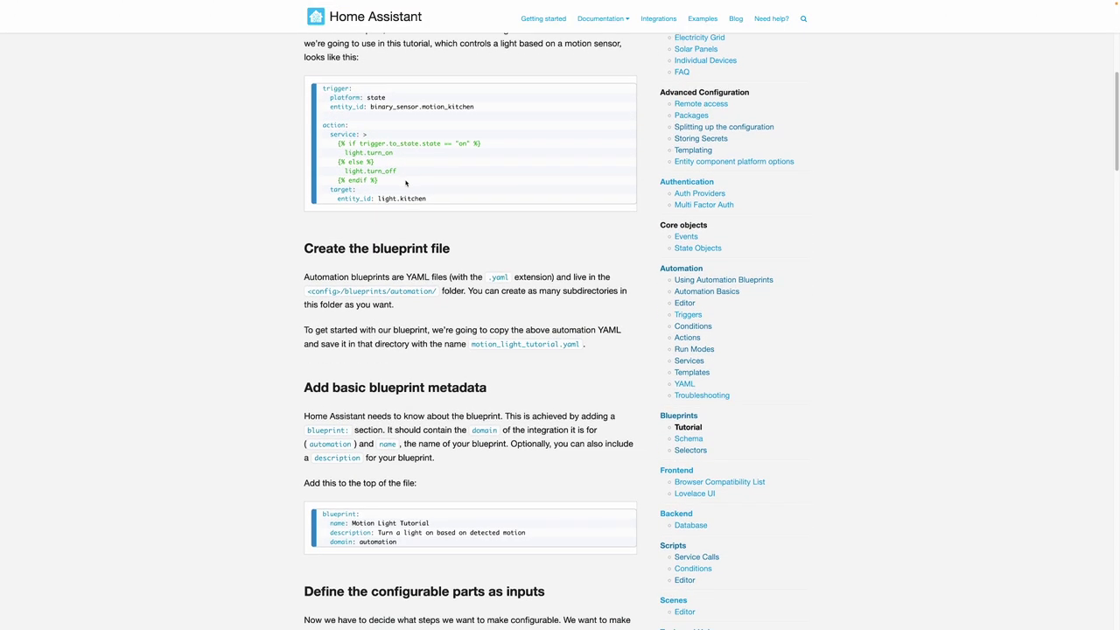
{"action": "scroll", "coordinate": [403, 187], "scroll_direction": "down", "scroll_amount": 1}
{"action": "scroll", "coordinate": [385, 227], "scroll_direction": "up", "scroll_amount": 5}
{"action": "scroll", "coordinate": [373, 259], "scroll_direction": "down", "scroll_amount": 7}
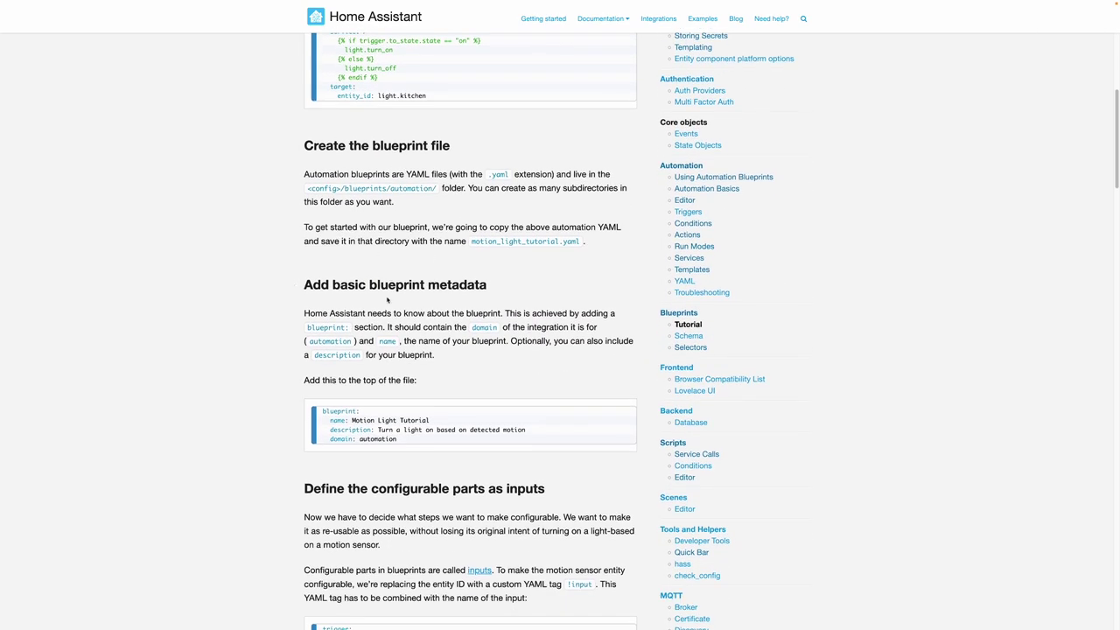
{"action": "scroll", "coordinate": [364, 434], "scroll_direction": "down", "scroll_amount": 5}
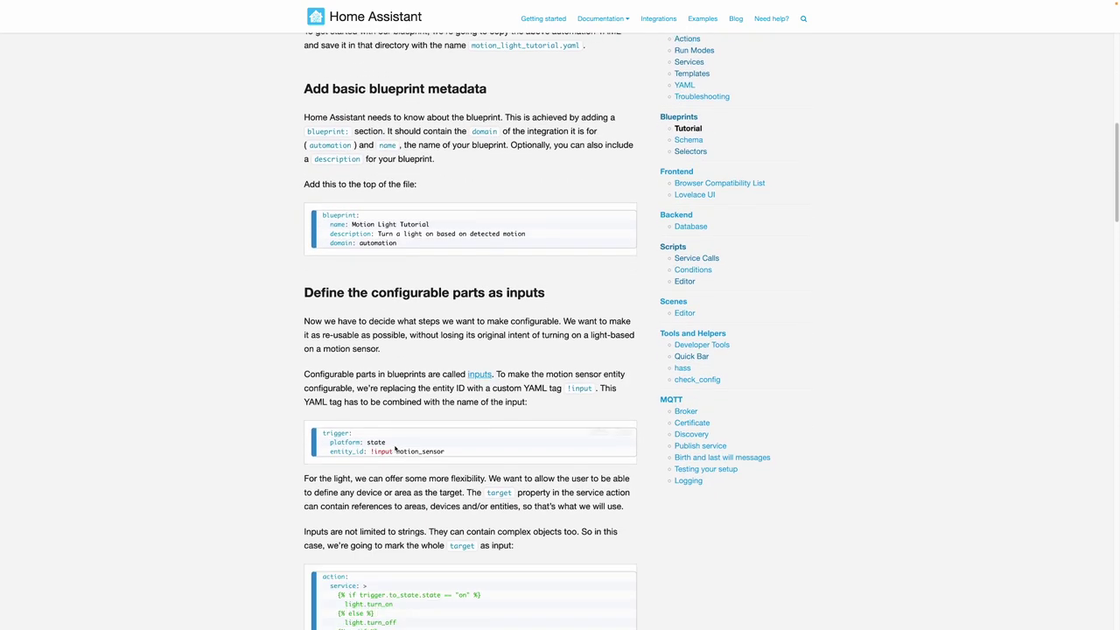
{"action": "scroll", "coordinate": [484, 386], "scroll_direction": "down", "scroll_amount": 4}
{"action": "scroll", "coordinate": [484, 386], "scroll_direction": "down", "scroll_amount": 5}
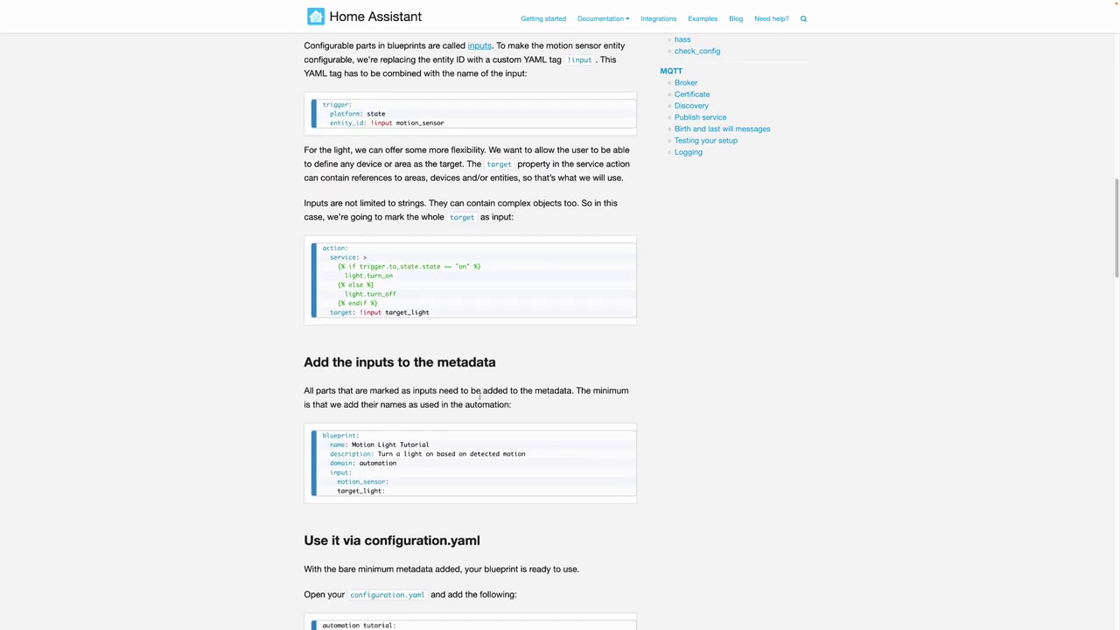
{"action": "scroll", "coordinate": [482, 394], "scroll_direction": "down", "scroll_amount": 6}
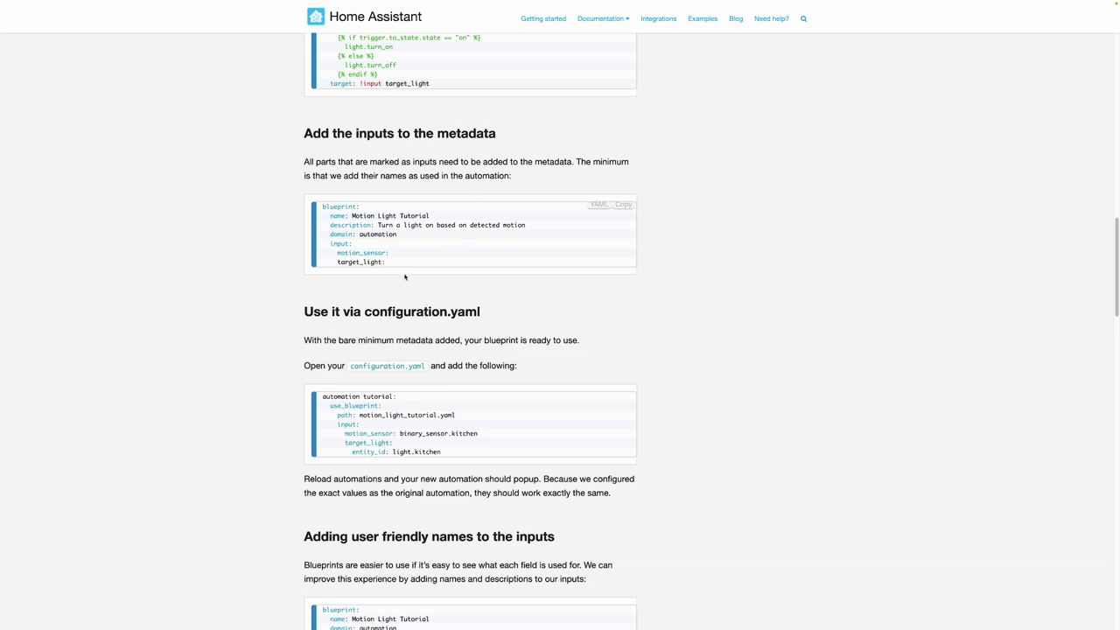
{"action": "scroll", "coordinate": [405, 277], "scroll_direction": "down", "scroll_amount": 6}
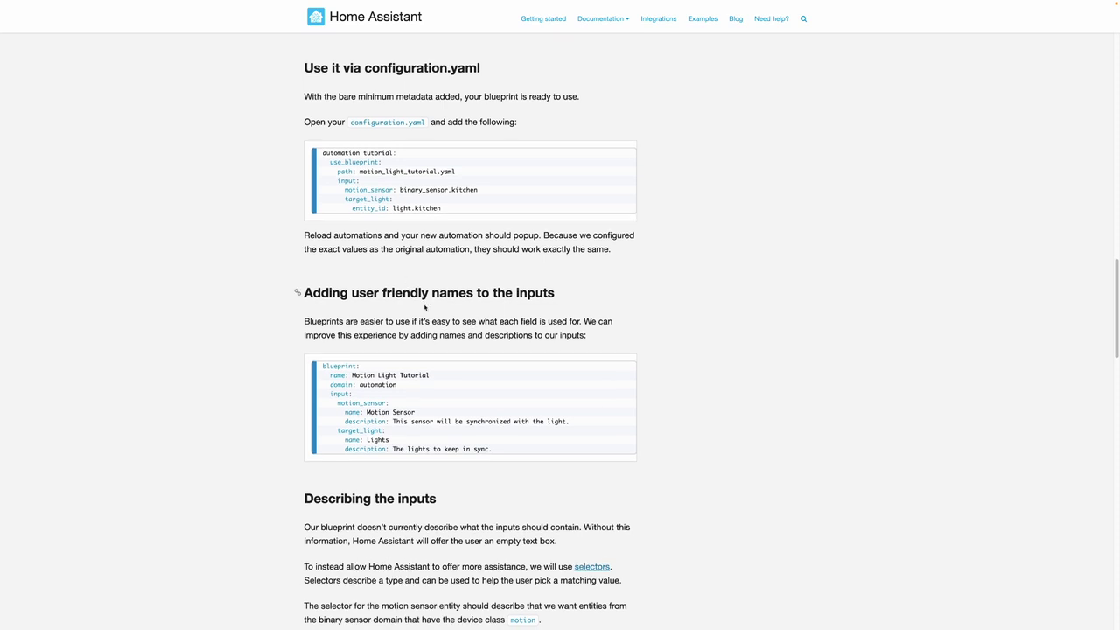
{"action": "scroll", "coordinate": [425, 306], "scroll_direction": "down", "scroll_amount": 6}
{"action": "scroll", "coordinate": [377, 266], "scroll_direction": "down", "scroll_amount": 12}
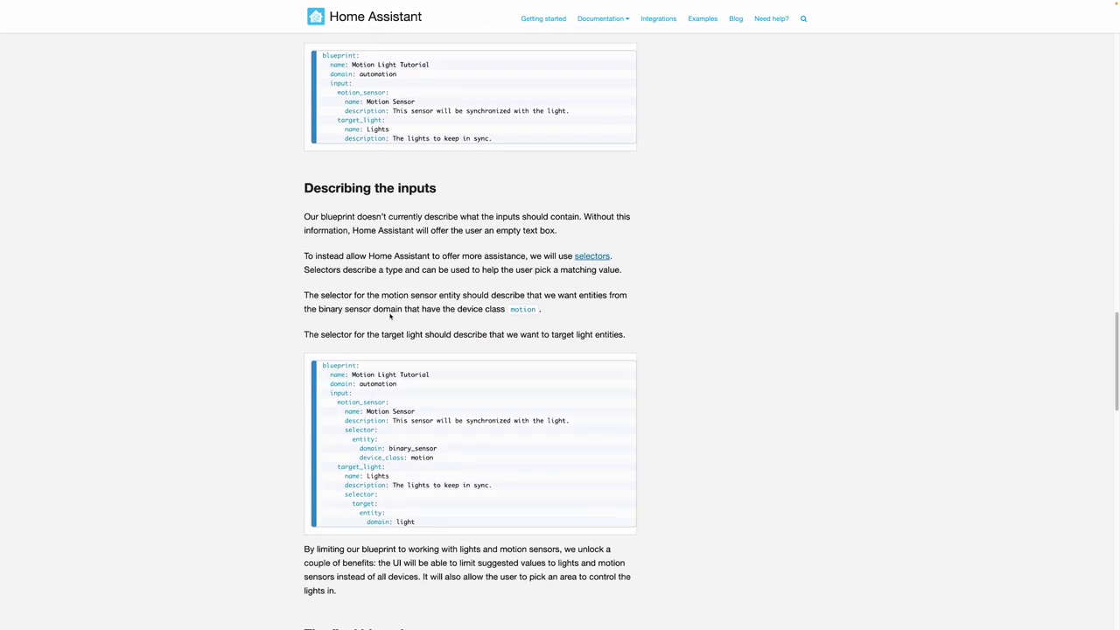
{"action": "scroll", "coordinate": [417, 321], "scroll_direction": "down", "scroll_amount": 1}
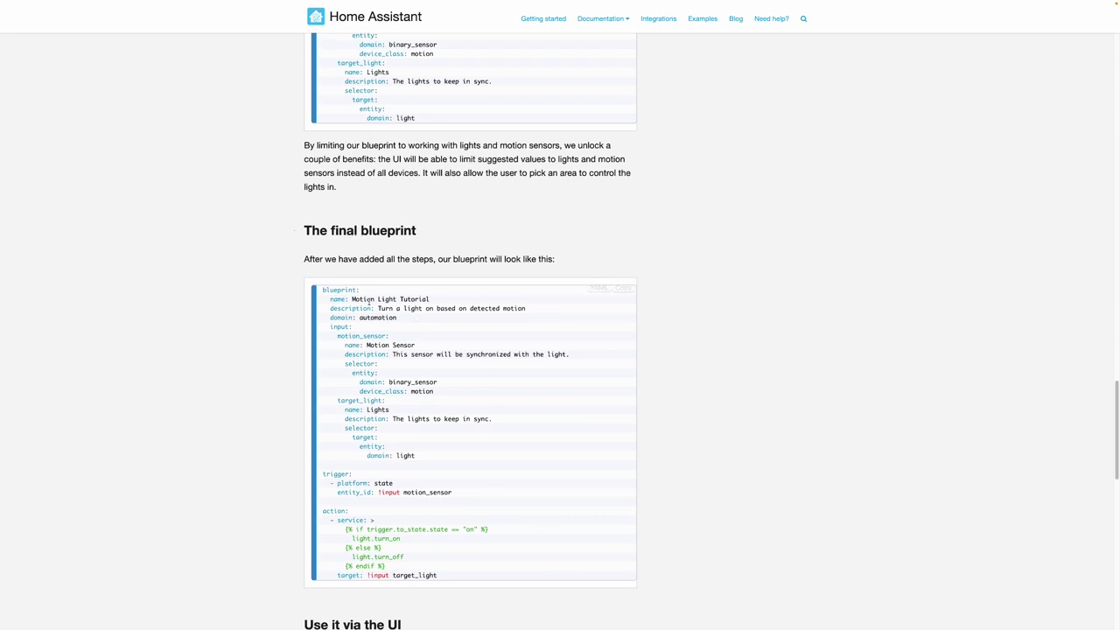
{"action": "scroll", "coordinate": [371, 301], "scroll_direction": "down", "scroll_amount": 5}
{"action": "scroll", "coordinate": [386, 323], "scroll_direction": "down", "scroll_amount": 5}
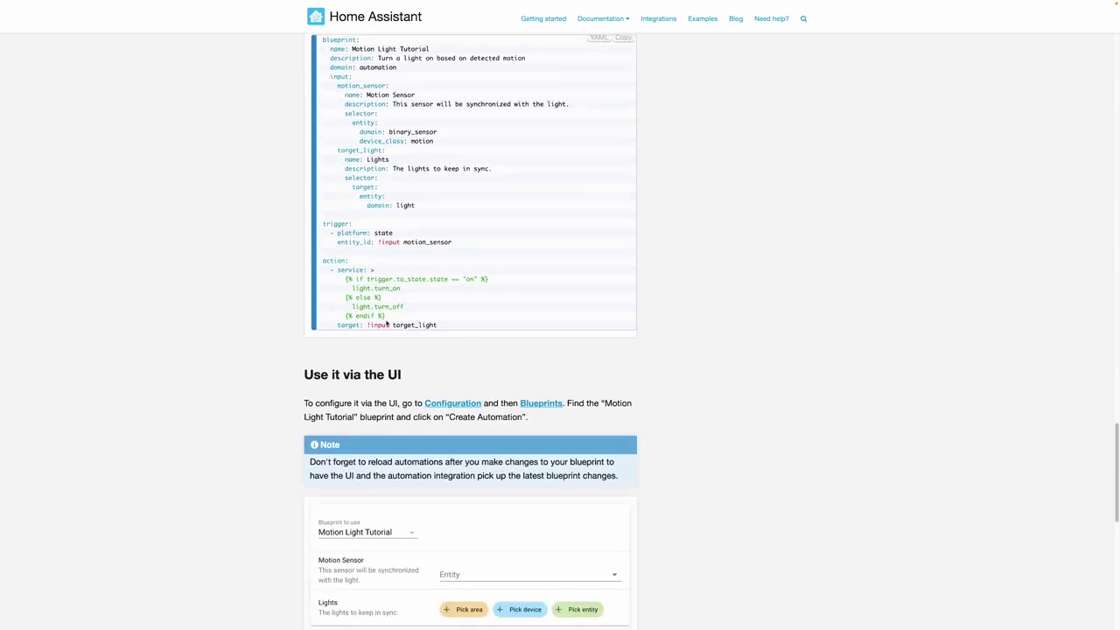
{"action": "scroll", "coordinate": [390, 337], "scroll_direction": "down", "scroll_amount": 4}
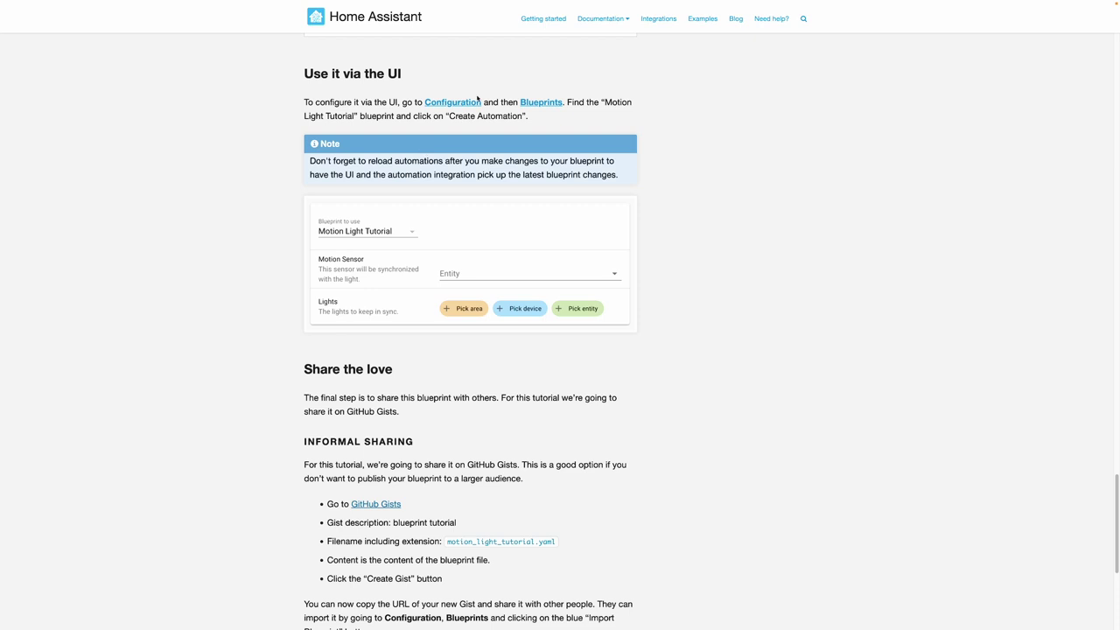
{"action": "scroll", "coordinate": [534, 201], "scroll_direction": "down", "scroll_amount": 5}
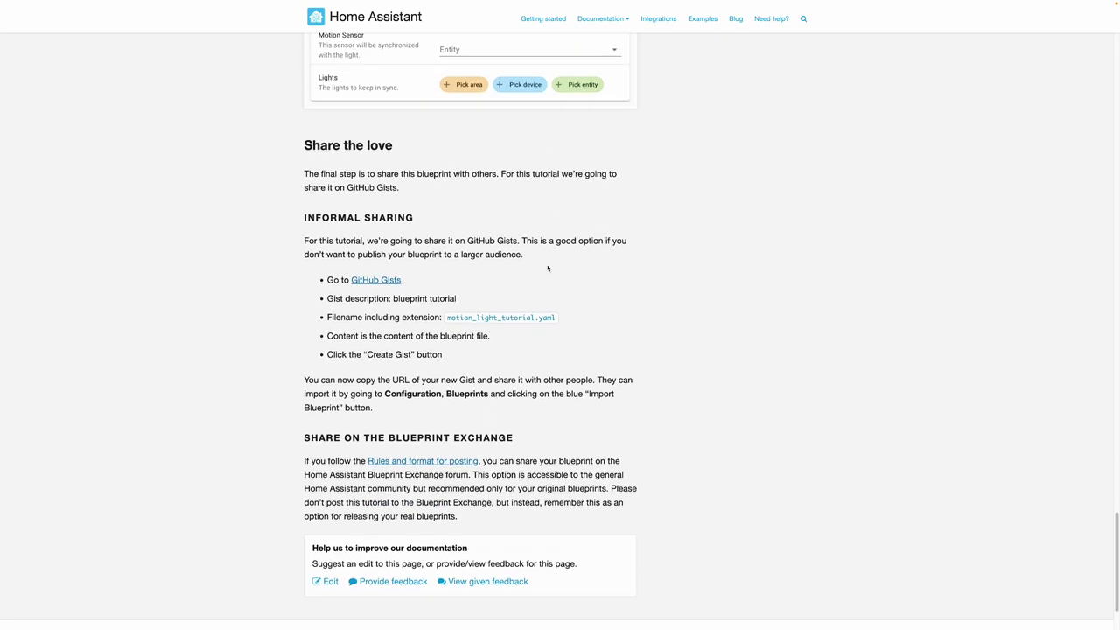